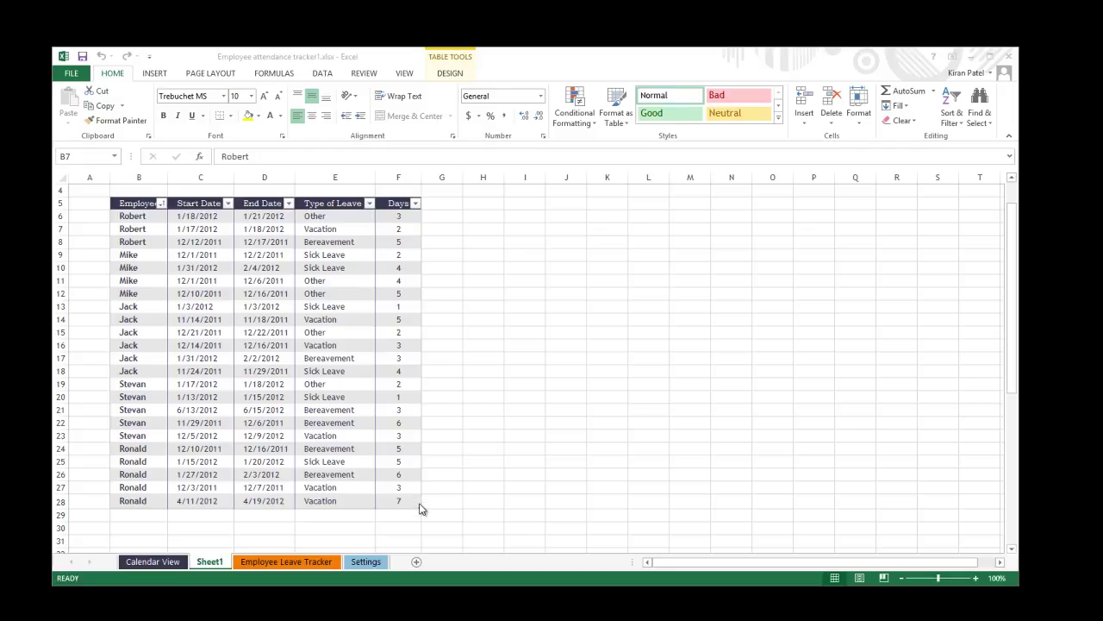
Step: Examine the employee names, types of leave and calculated days in the leave table on Sheet1
{"action": "left_click", "coordinate": [392, 218]}
{"action": "left_click", "coordinate": [162, 255]}
{"action": "left_click", "coordinate": [131, 218]}
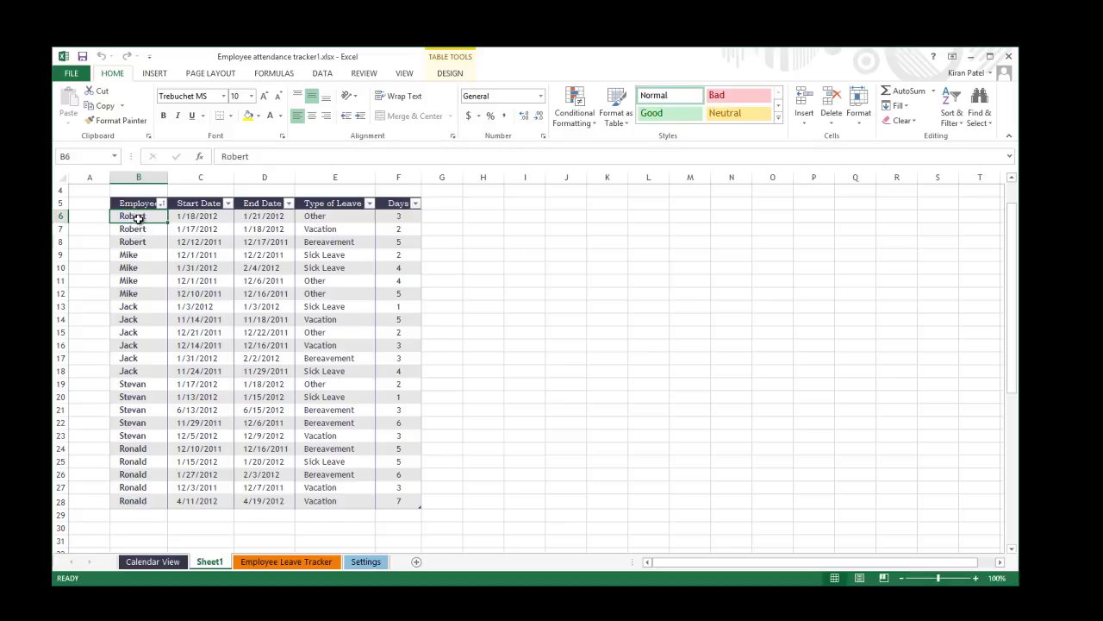
{"action": "left_click", "coordinate": [338, 217]}
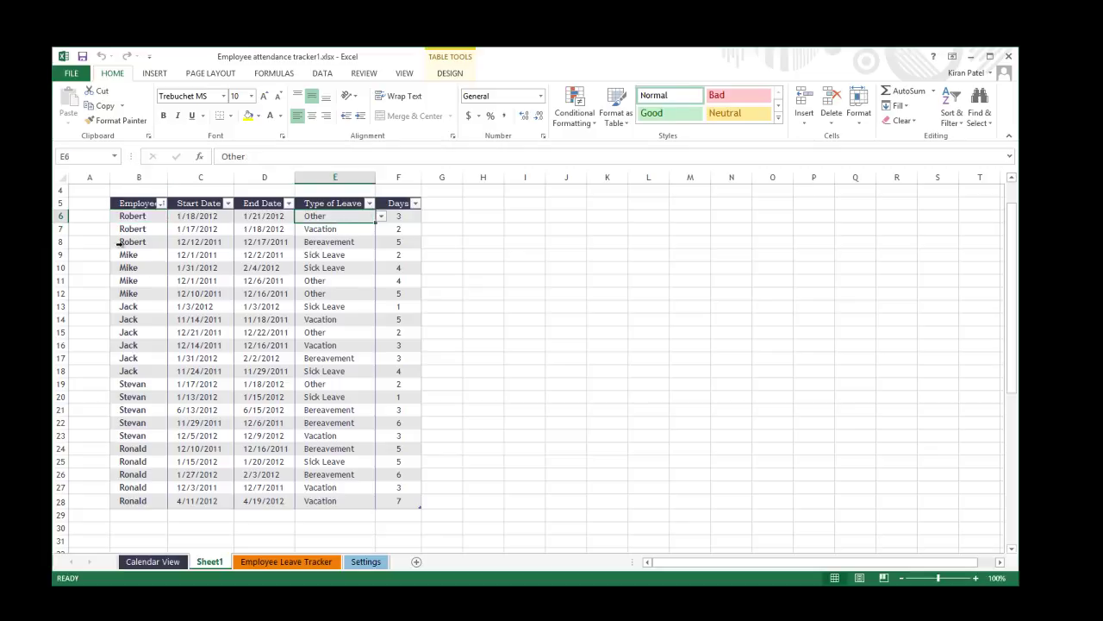
{"action": "left_click", "coordinate": [135, 217]}
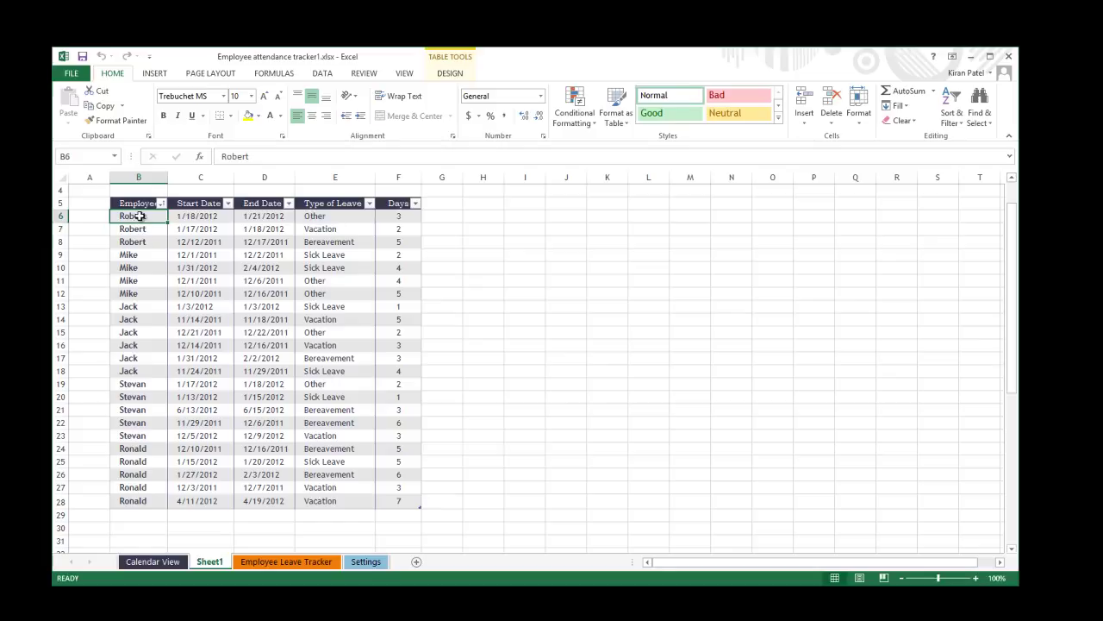
{"action": "left_click", "coordinate": [330, 226]}
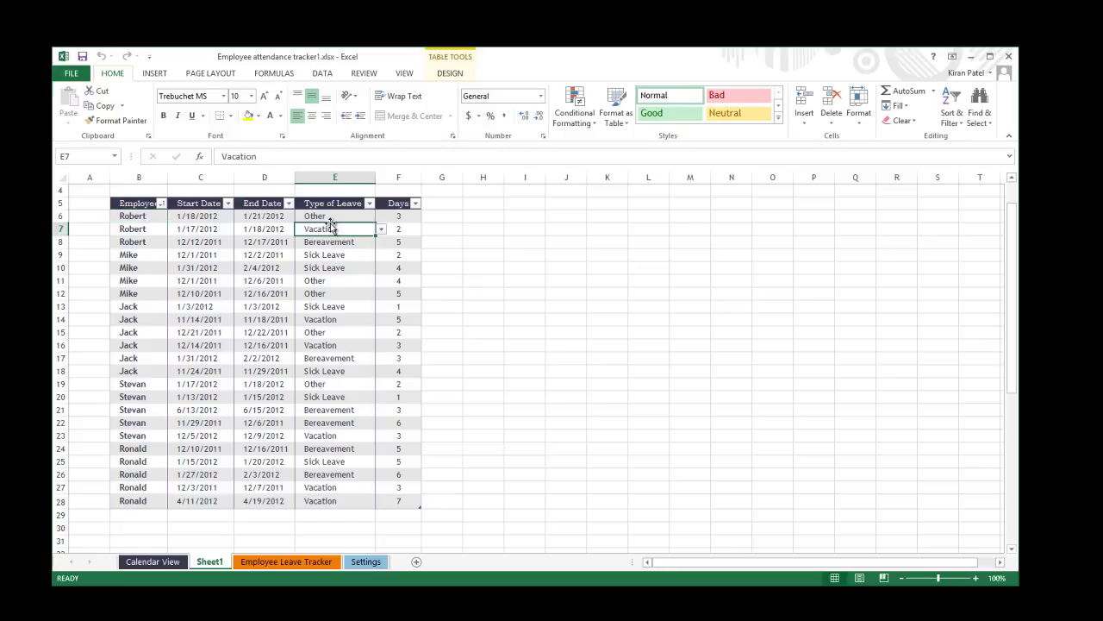
{"action": "left_click", "coordinate": [399, 226]}
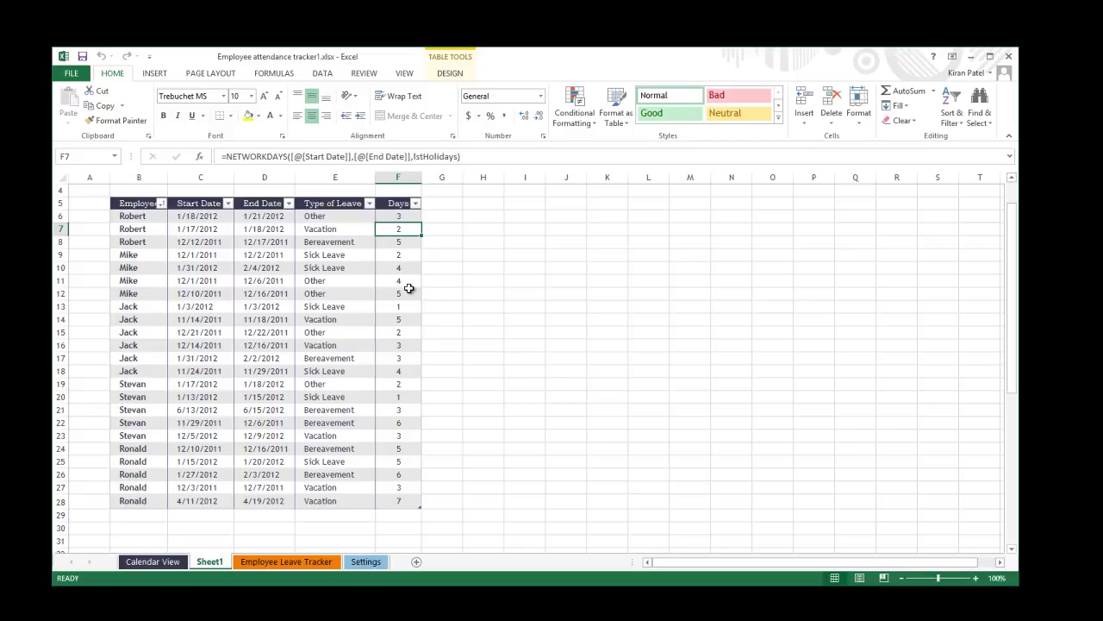
{"action": "left_click", "coordinate": [145, 217]}
{"action": "left_click", "coordinate": [354, 219]}
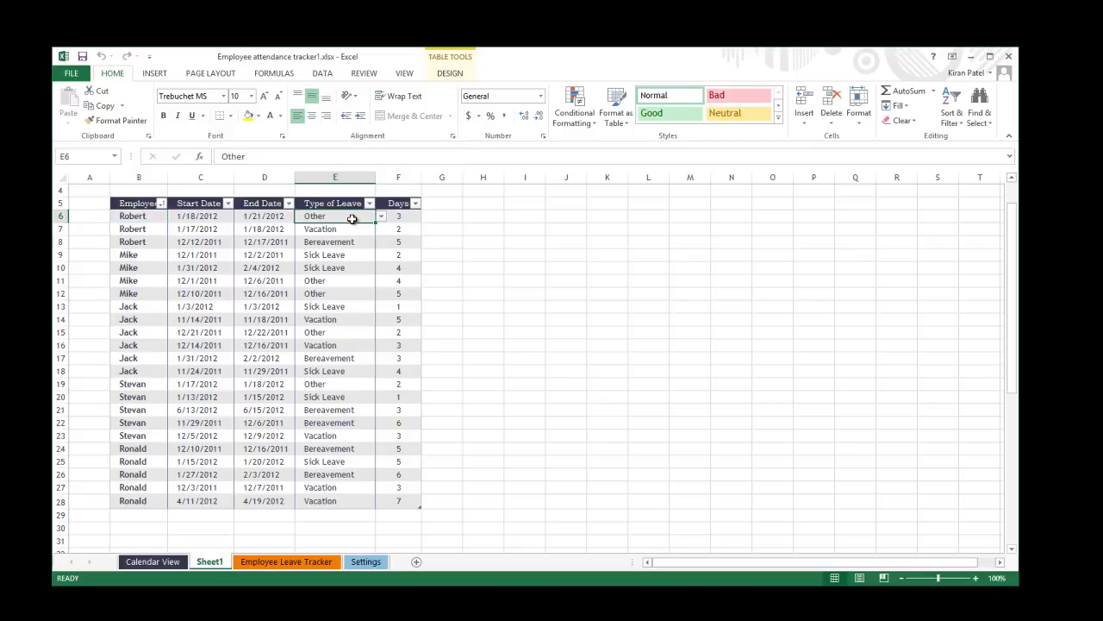
{"action": "left_click", "coordinate": [395, 222]}
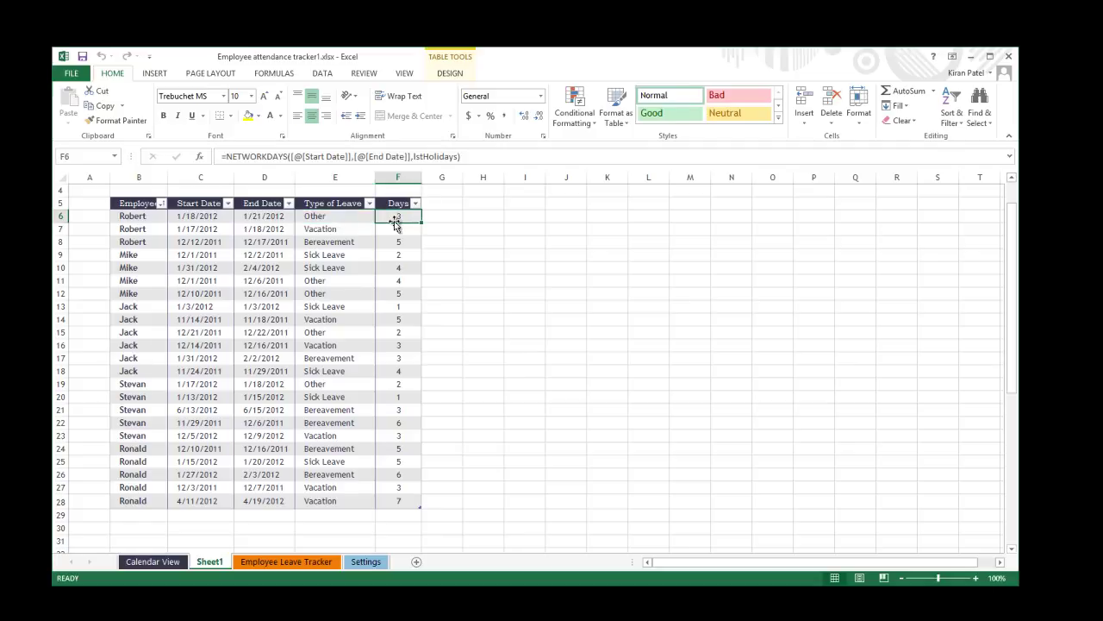
{"action": "left_click", "coordinate": [356, 257]}
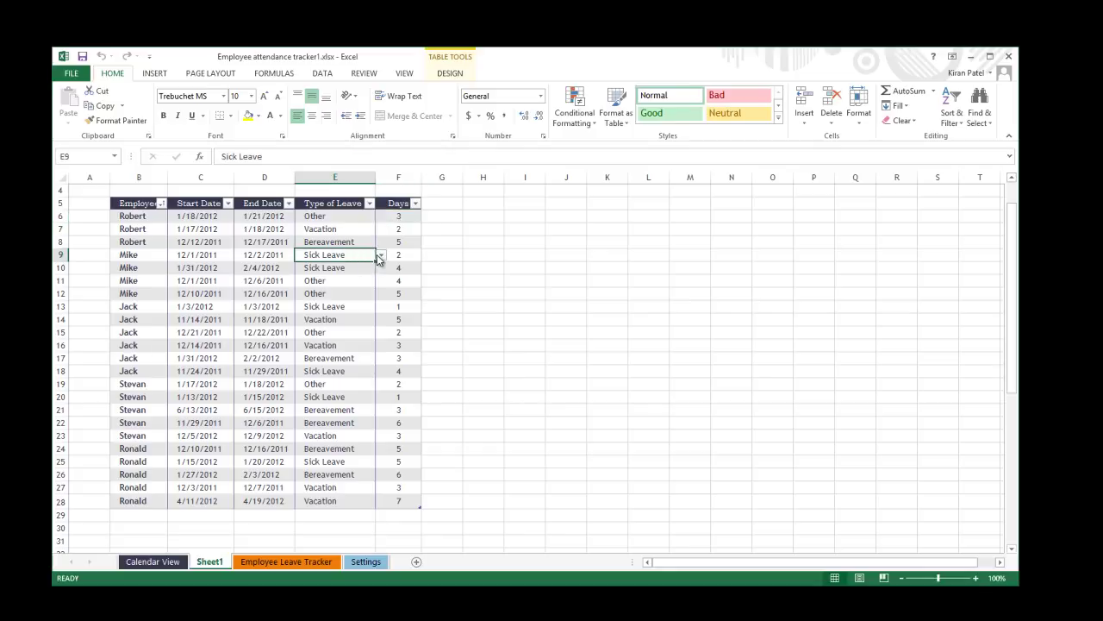
{"action": "left_click", "coordinate": [140, 216]}
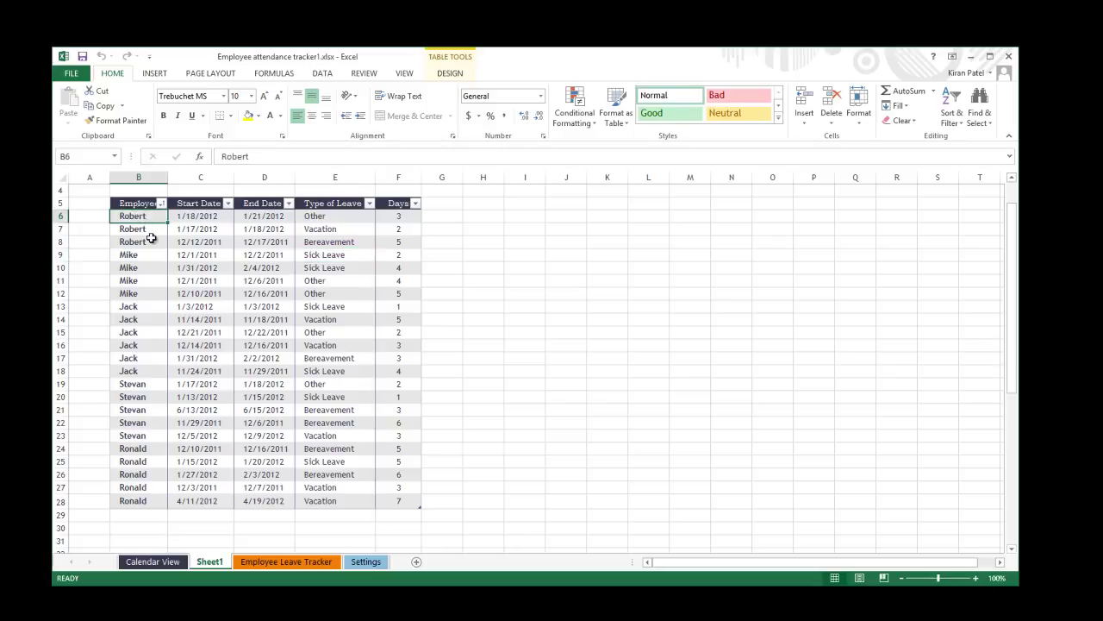
{"action": "left_click", "coordinate": [185, 267]}
Step: Create a PivotTable from the leave table tblLeave6 on a new worksheet
{"action": "left_click", "coordinate": [133, 204]}
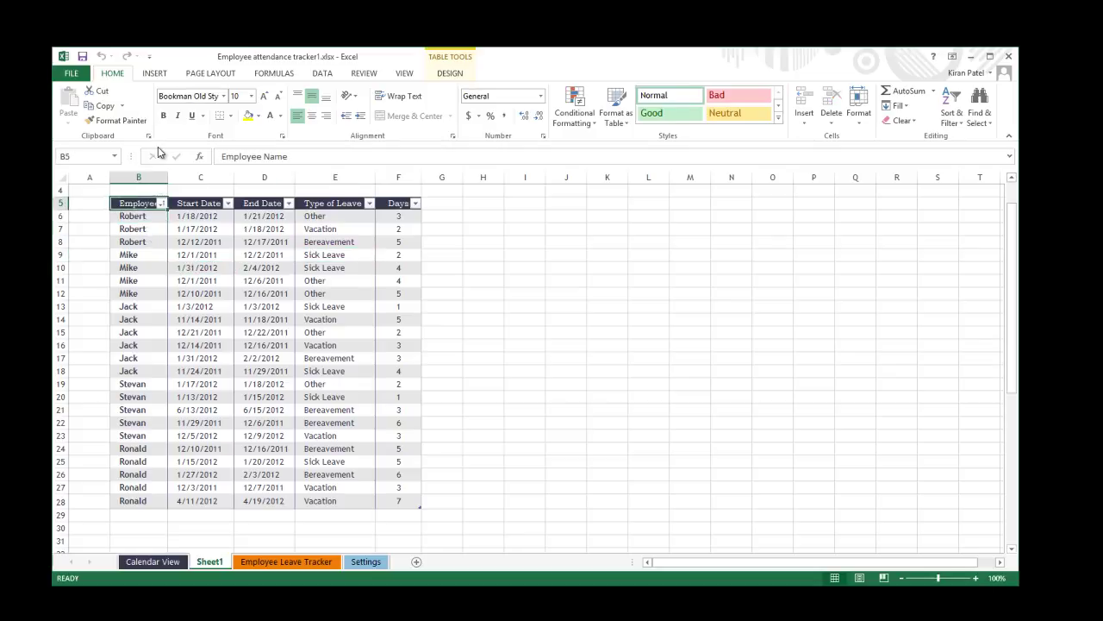
{"action": "left_click", "coordinate": [153, 74]}
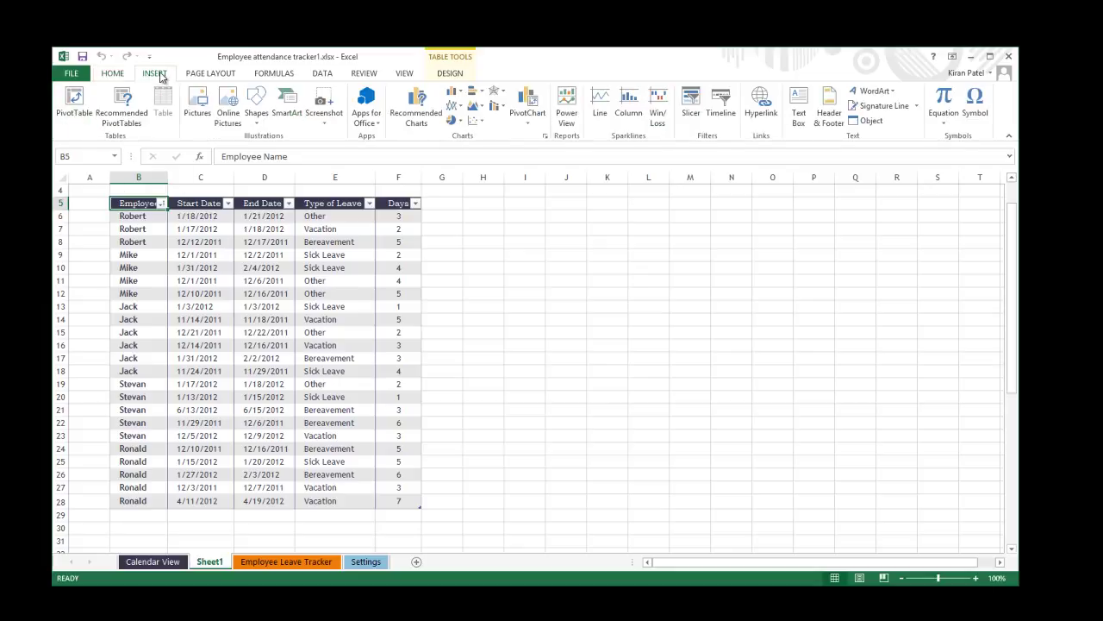
{"action": "left_click", "coordinate": [76, 114]}
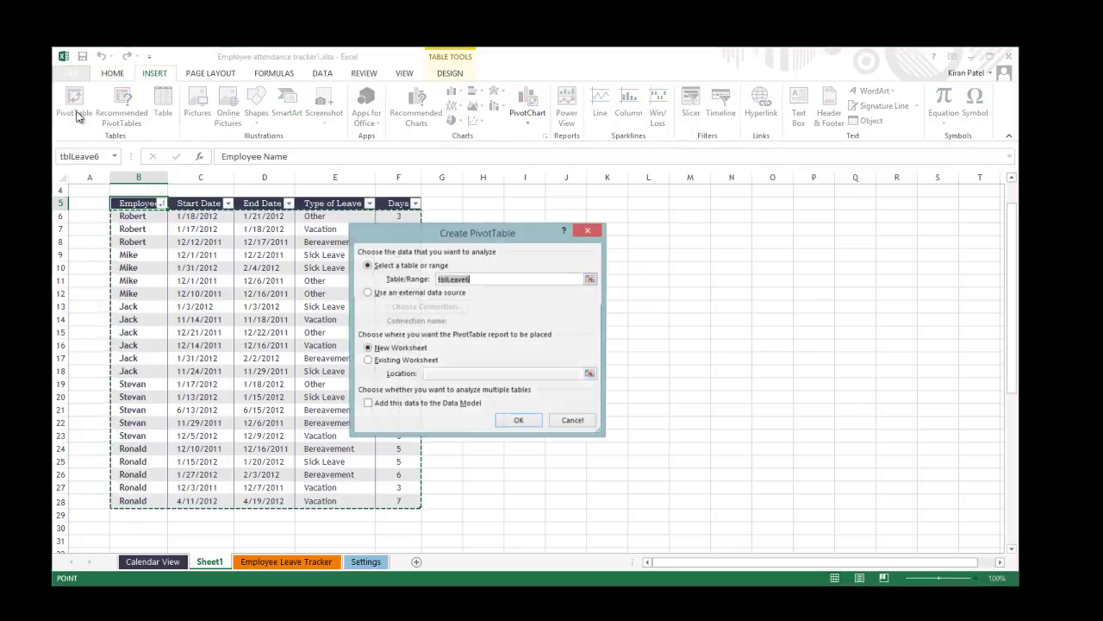
{"action": "left_click_drag", "start_coordinate": [442, 223], "coordinate": [605, 222]}
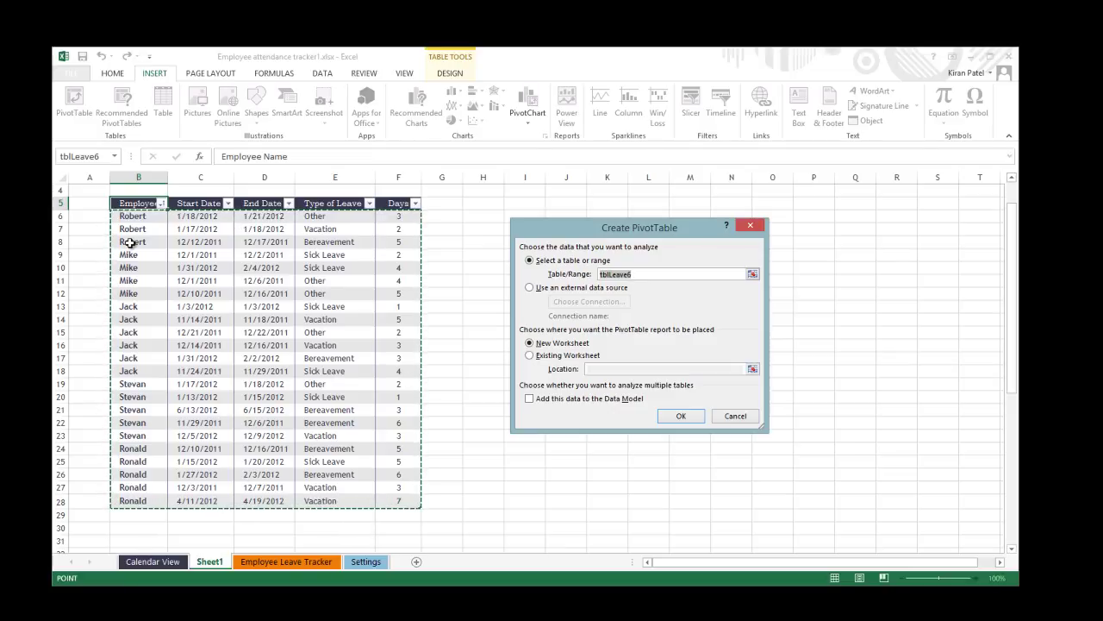
{"action": "left_click", "coordinate": [529, 354]}
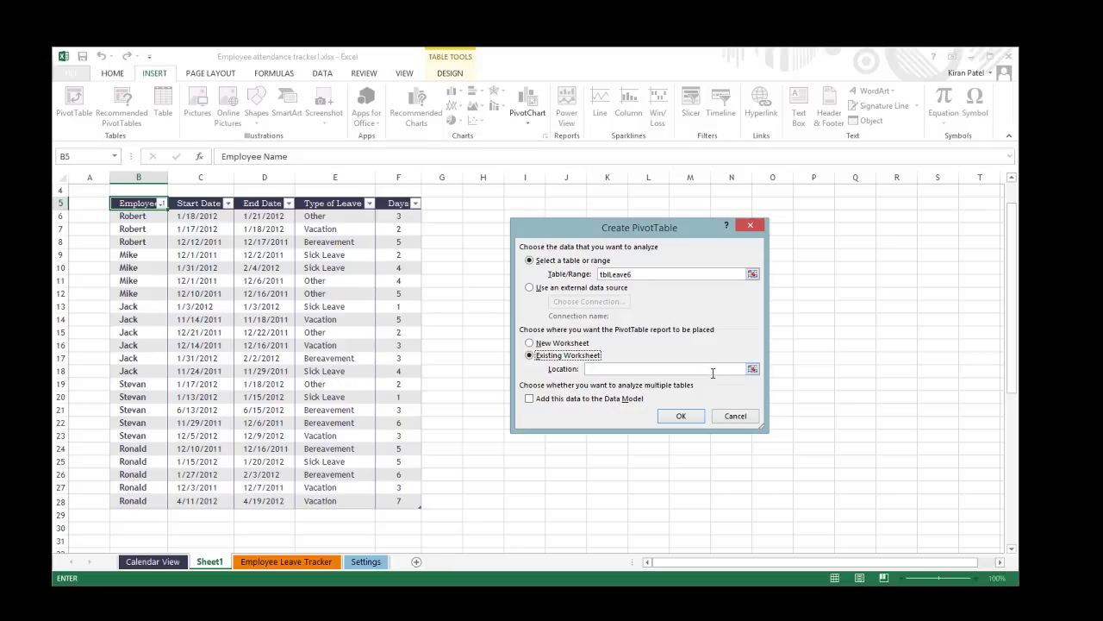
{"action": "left_click", "coordinate": [857, 254]}
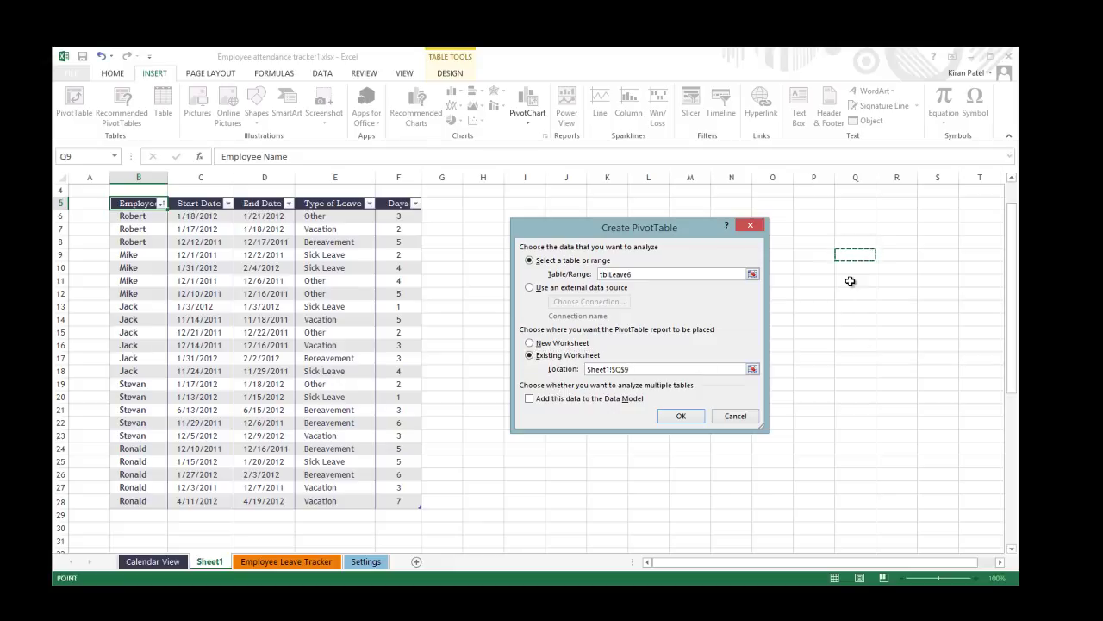
{"action": "left_click", "coordinate": [532, 343]}
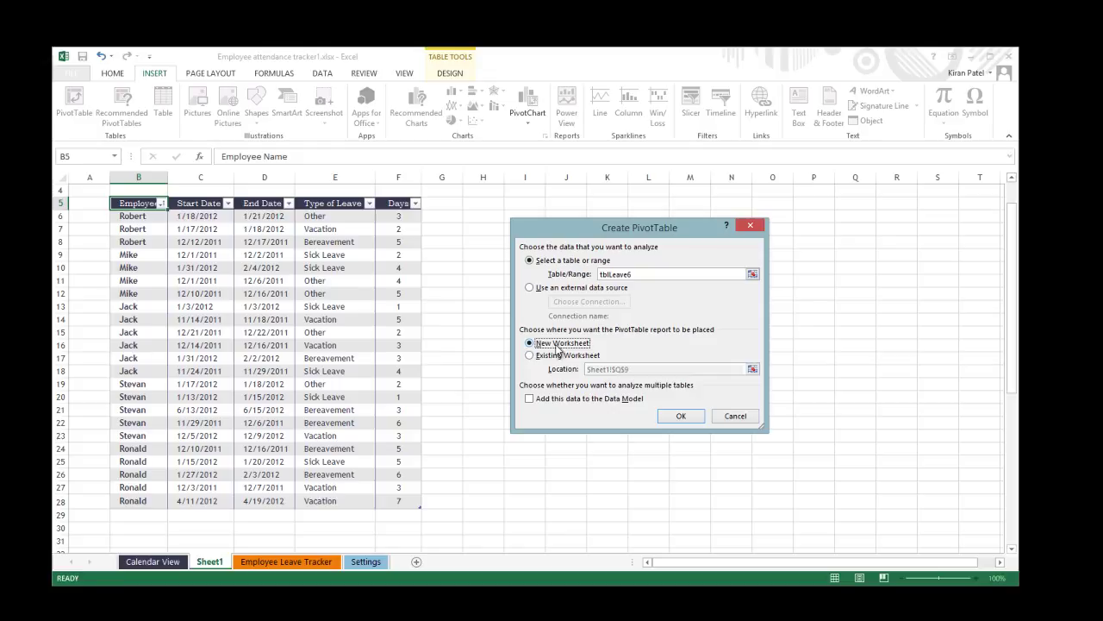
{"action": "left_click", "coordinate": [687, 420]}
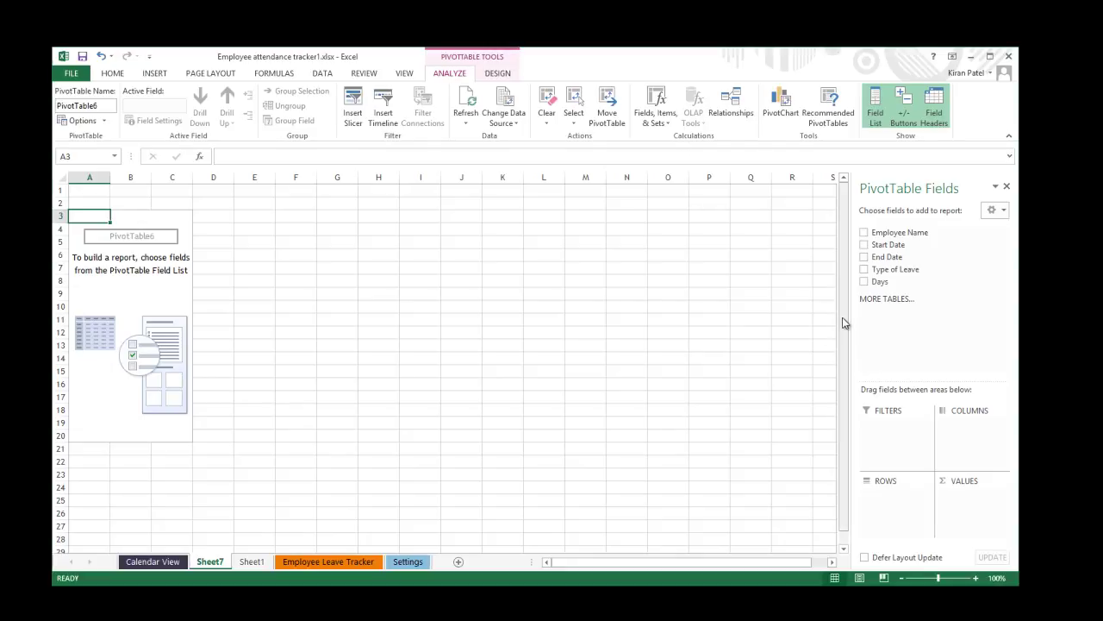
Step: Lay out the PivotTable with Employee Name as rows, Type of Leave as columns and the sum of Days as values
{"action": "left_click_drag", "start_coordinate": [843, 322], "coordinate": [844, 359]}
{"action": "left_click", "coordinate": [255, 565]}
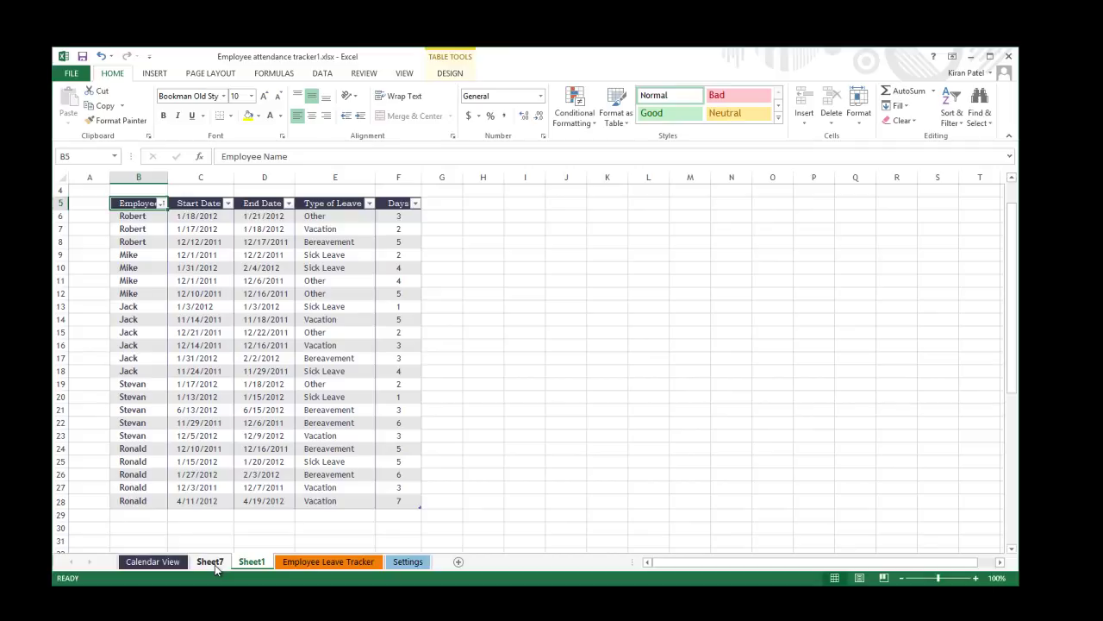
{"action": "left_click", "coordinate": [215, 565]}
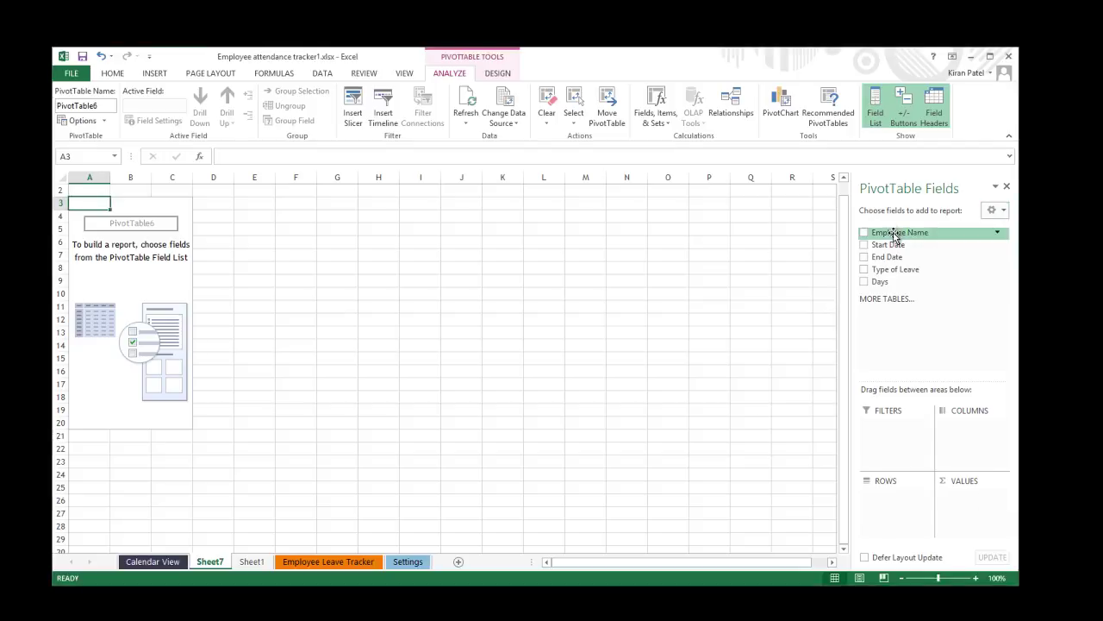
{"action": "left_click_drag", "start_coordinate": [894, 235], "coordinate": [892, 509]}
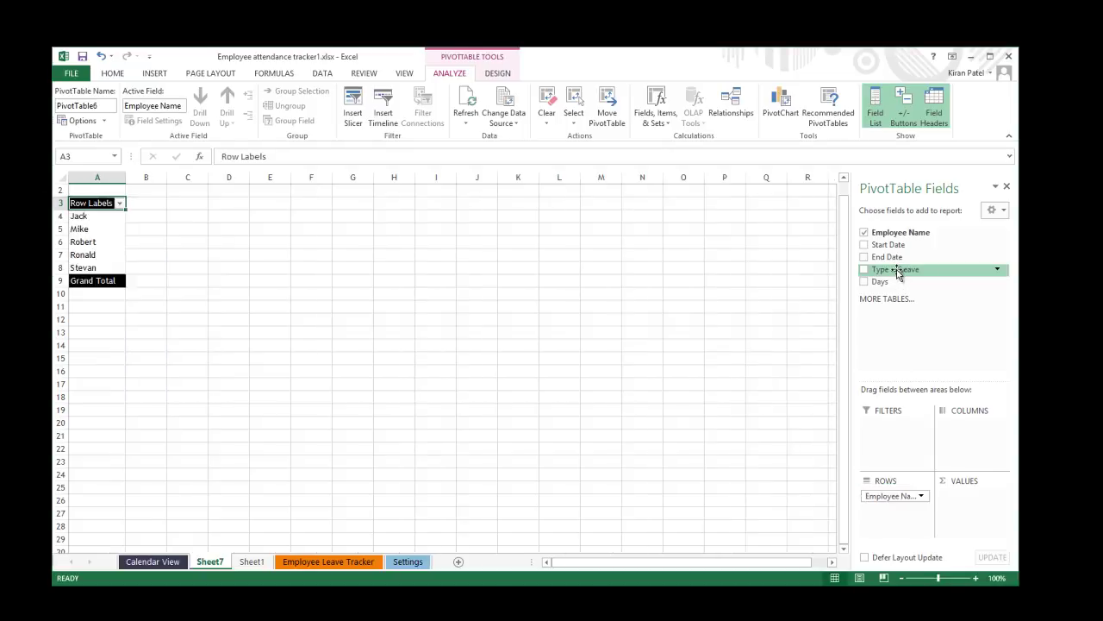
{"action": "left_click_drag", "start_coordinate": [897, 271], "coordinate": [963, 431]}
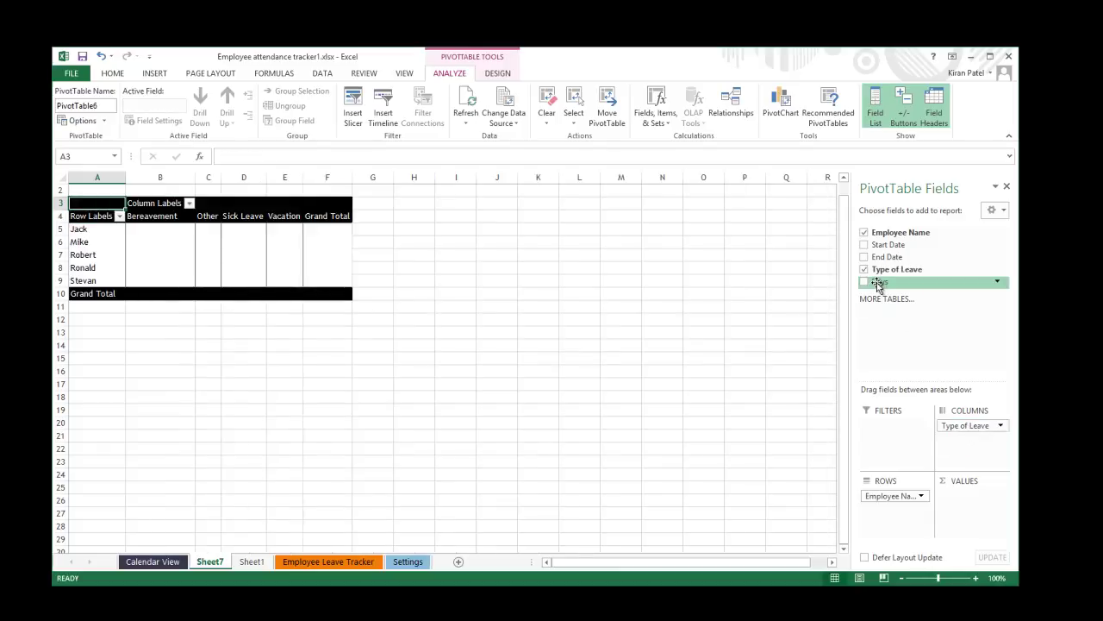
{"action": "left_click_drag", "start_coordinate": [878, 286], "coordinate": [959, 506]}
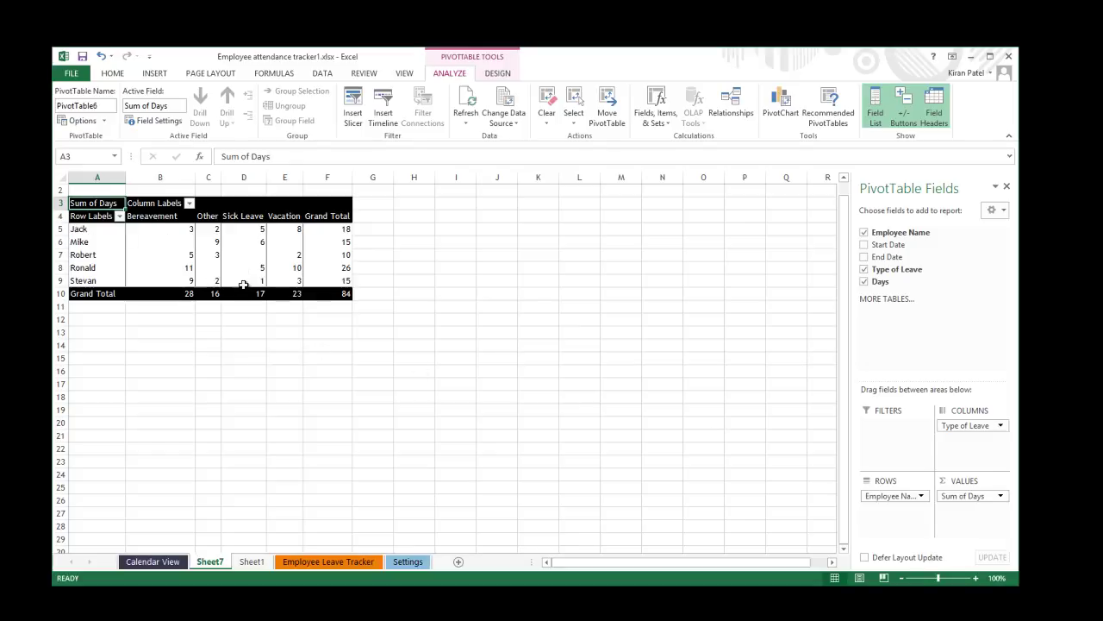
Step: Examine the first employee's days per leave type in the PivotTable, plus the third and fourth employees' figures and grand totals
{"action": "left_click", "coordinate": [79, 231]}
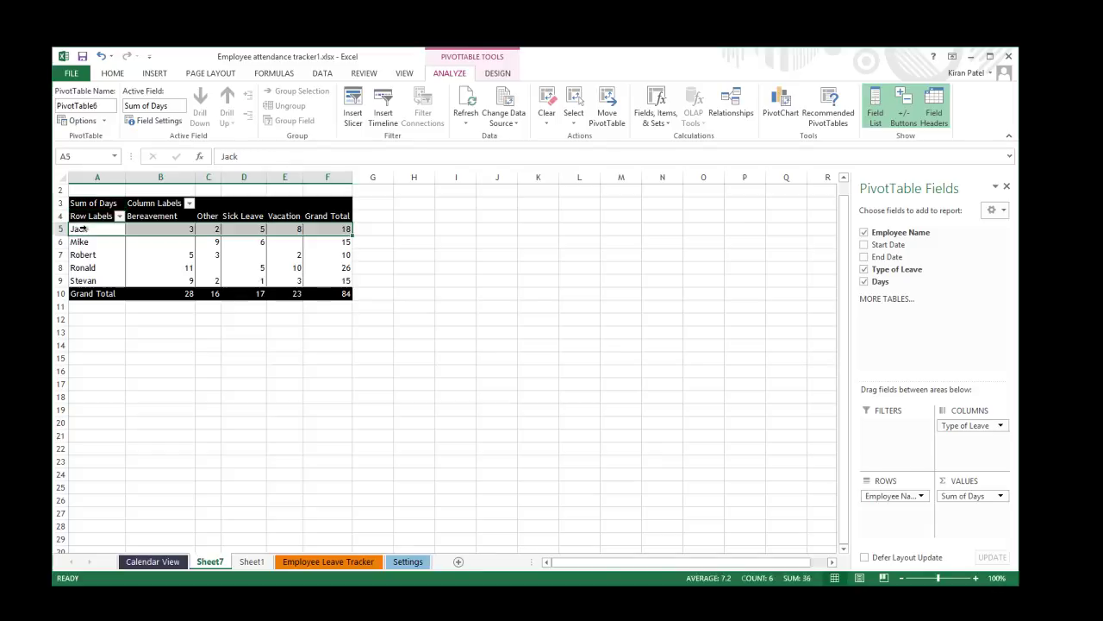
{"action": "left_click", "coordinate": [173, 229]}
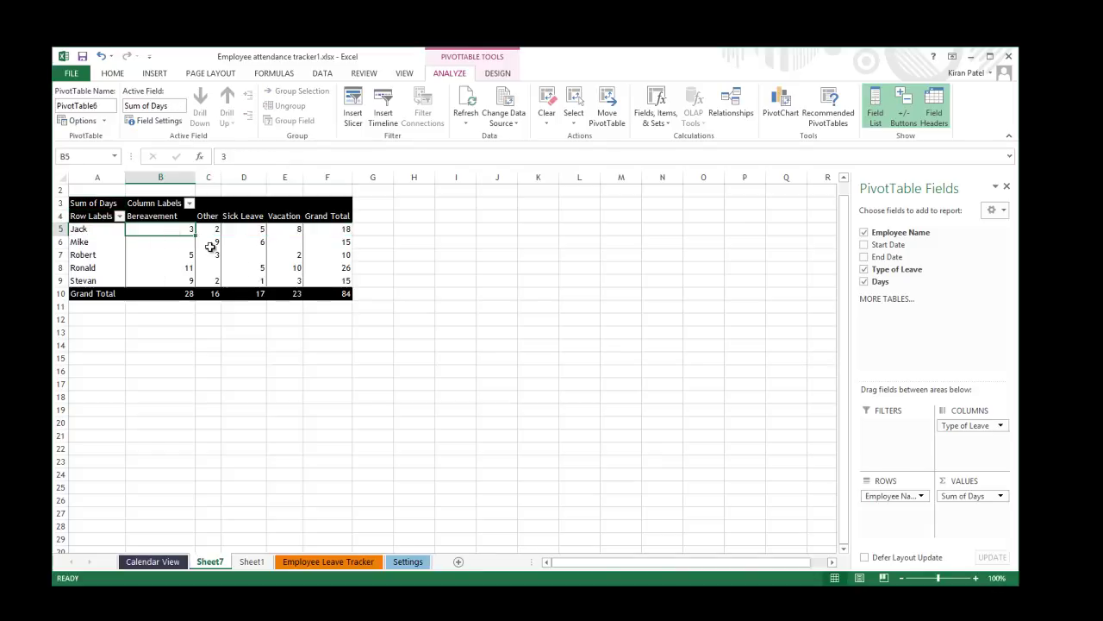
{"action": "left_click", "coordinate": [216, 231]}
{"action": "left_click", "coordinate": [257, 234]}
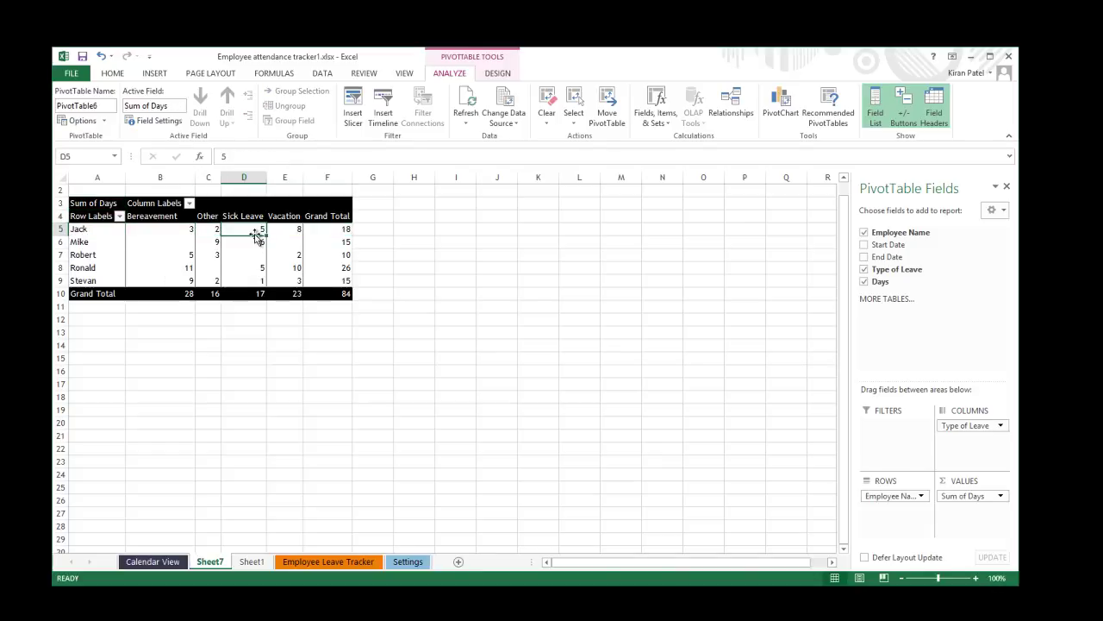
{"action": "left_click", "coordinate": [286, 229]}
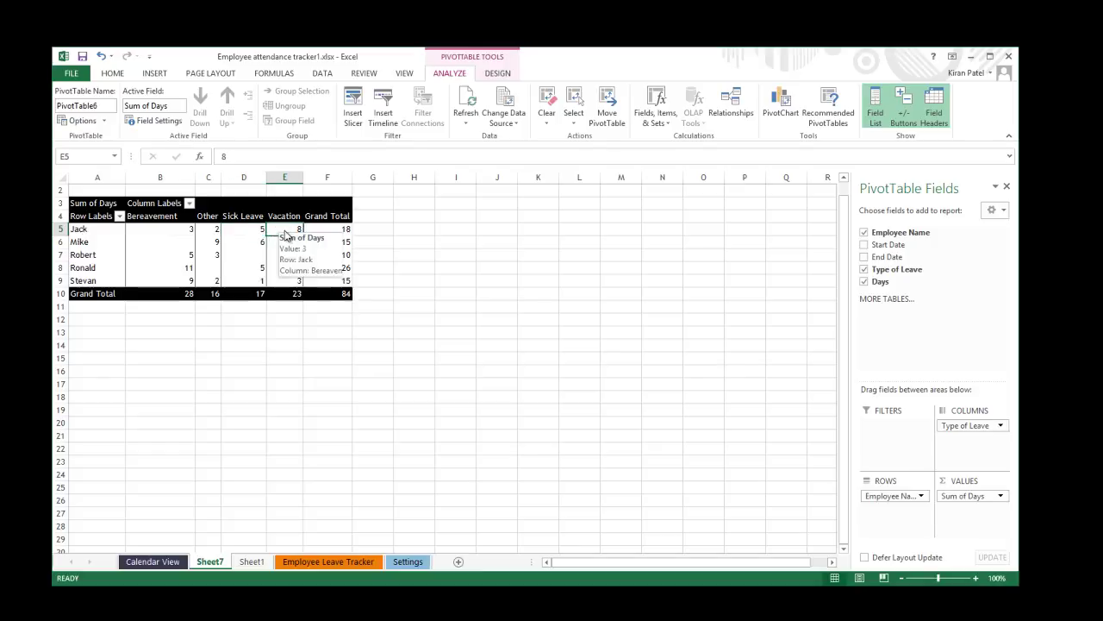
{"action": "left_click", "coordinate": [334, 228]}
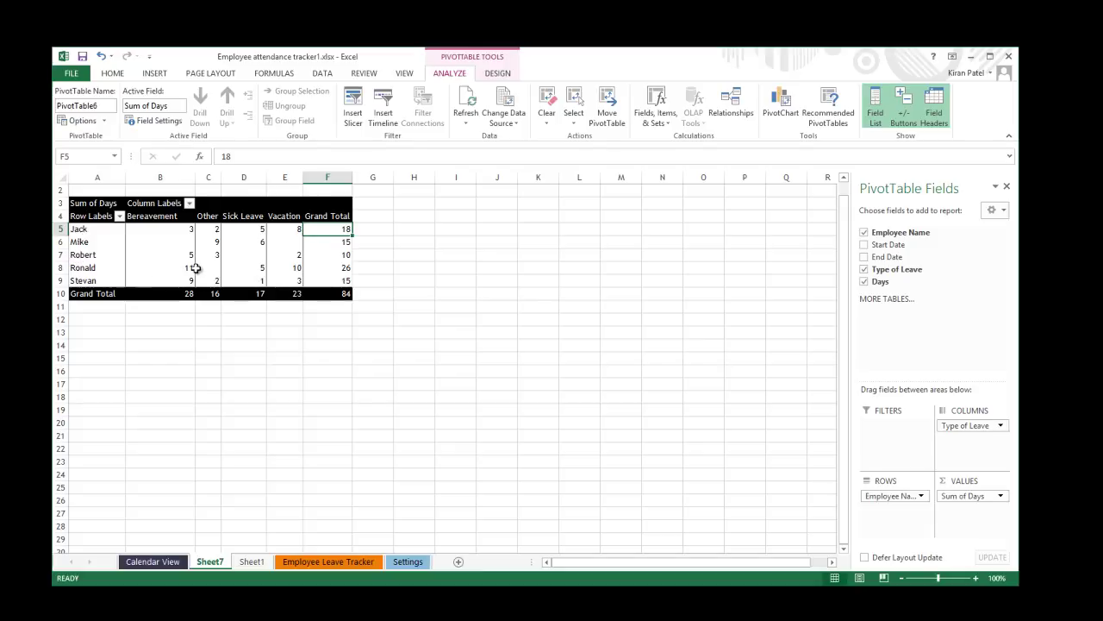
{"action": "left_click", "coordinate": [349, 255]}
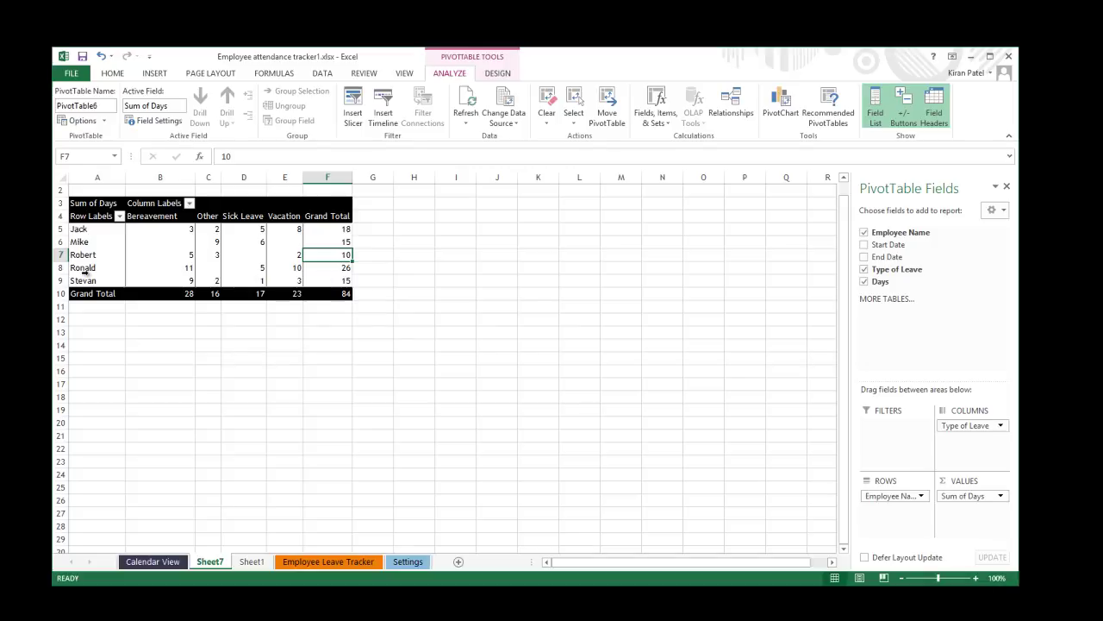
{"action": "left_click", "coordinate": [285, 269]}
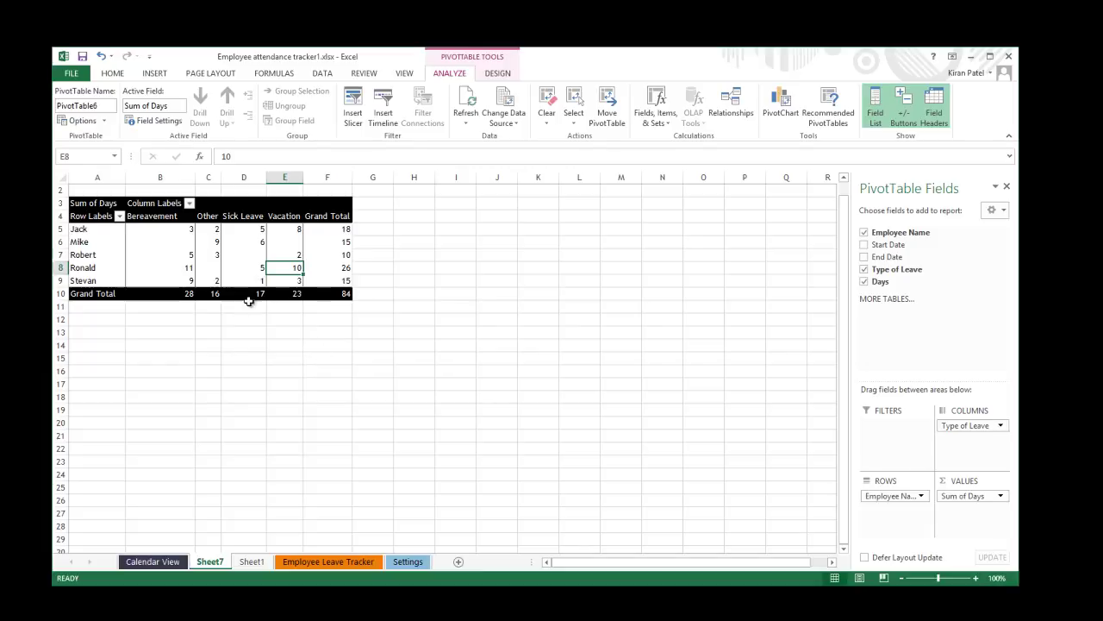
{"action": "left_click", "coordinate": [260, 267]}
{"action": "left_click", "coordinate": [293, 268]}
{"action": "left_click", "coordinate": [343, 268]}
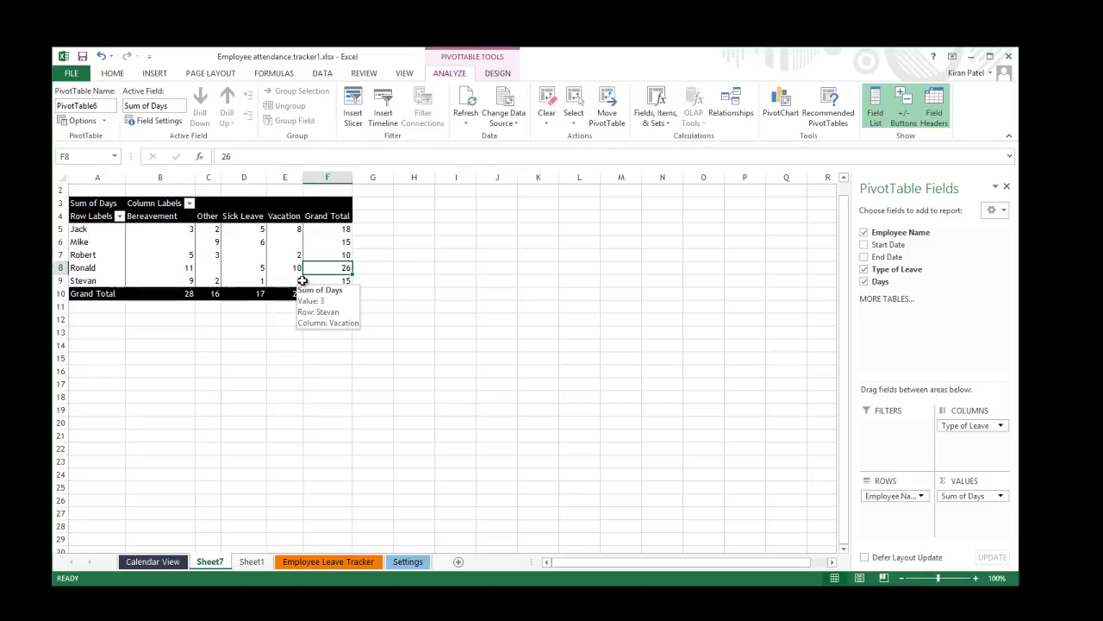
Step: Compare the employees' sick leave, vacation and grand total days in the PivotTable, including the blank entries
{"action": "left_click", "coordinate": [259, 270]}
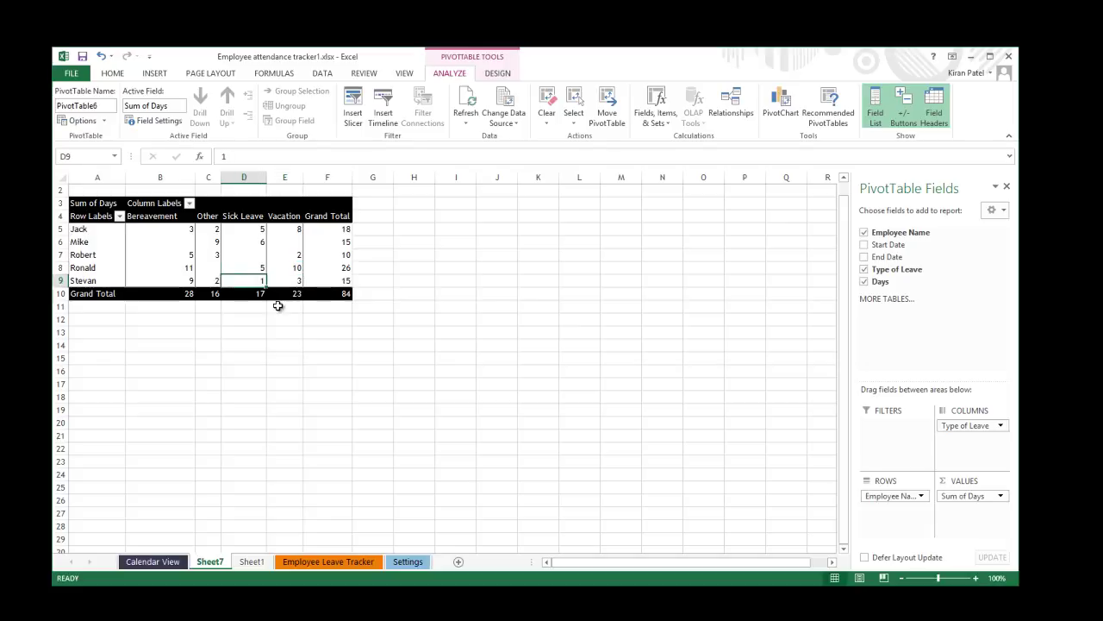
{"action": "key", "text": "Up"}
{"action": "left_click", "coordinate": [259, 281]}
{"action": "left_click", "coordinate": [261, 257]}
{"action": "left_click", "coordinate": [259, 281]}
{"action": "left_click", "coordinate": [258, 255]}
{"action": "left_click", "coordinate": [258, 280]}
{"action": "left_click", "coordinate": [293, 240]}
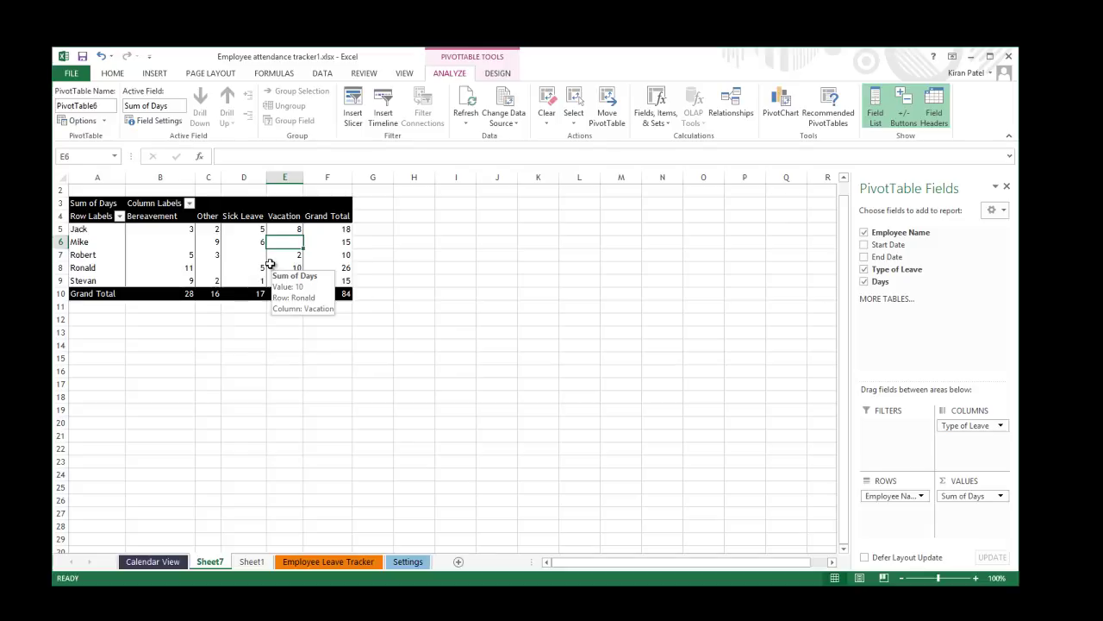
{"action": "left_click", "coordinate": [357, 247]}
{"action": "left_click", "coordinate": [347, 282]}
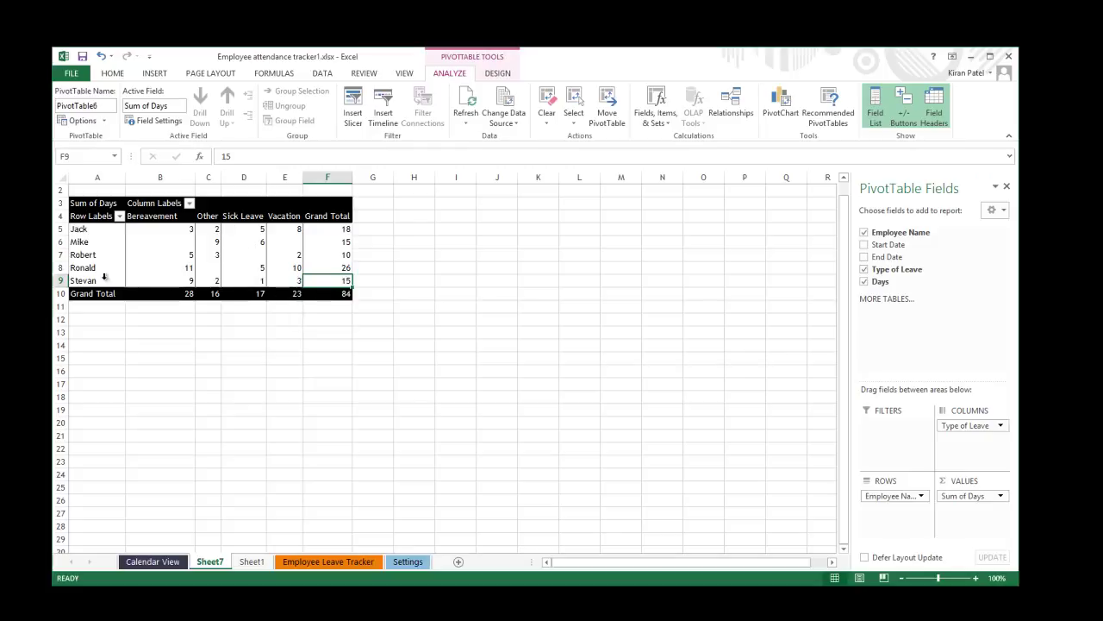
{"action": "left_click", "coordinate": [308, 244]}
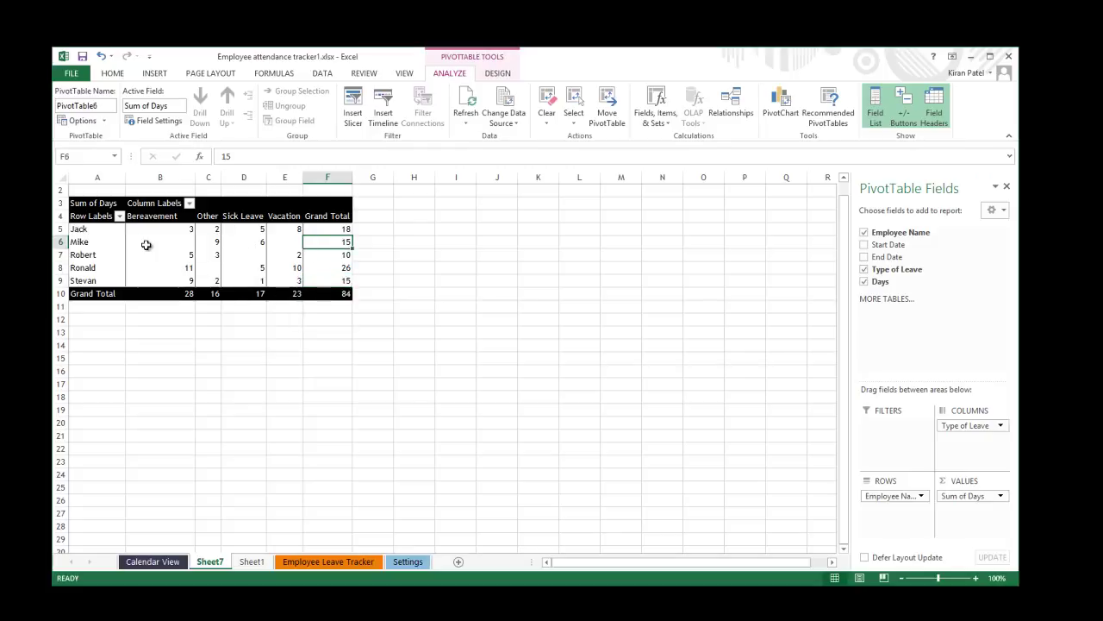
{"action": "left_click", "coordinate": [146, 245]}
{"action": "left_click", "coordinate": [97, 254]}
{"action": "left_click", "coordinate": [289, 268]}
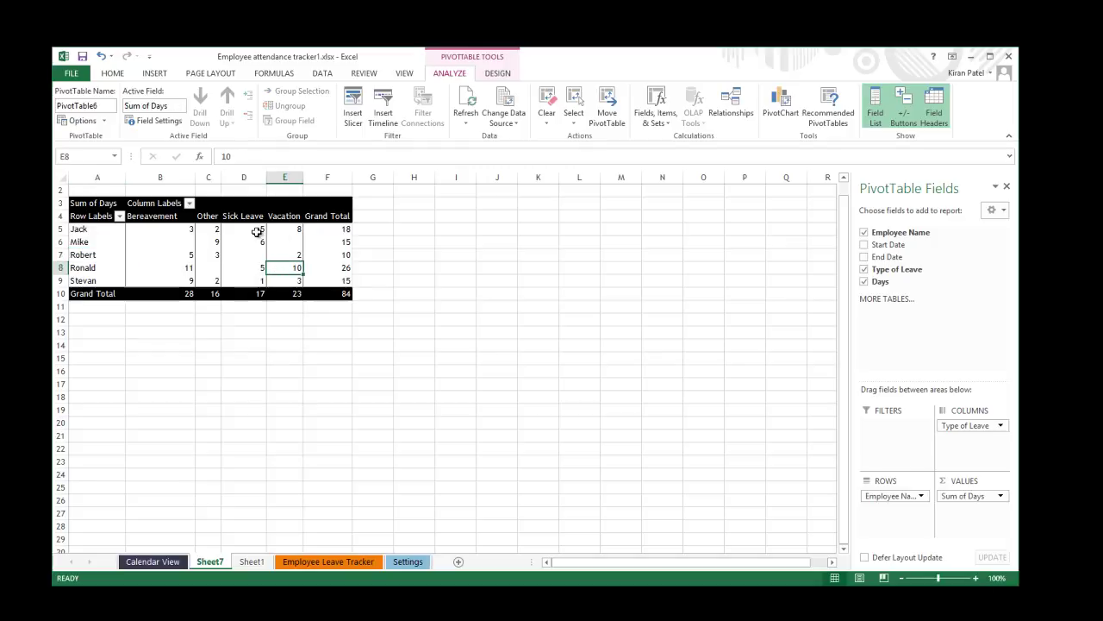
Step: Check the second employee's Other days and grand total, plus the third employee's Bereavement and Sick Leave entries in the PivotTable
{"action": "left_click", "coordinate": [205, 246]}
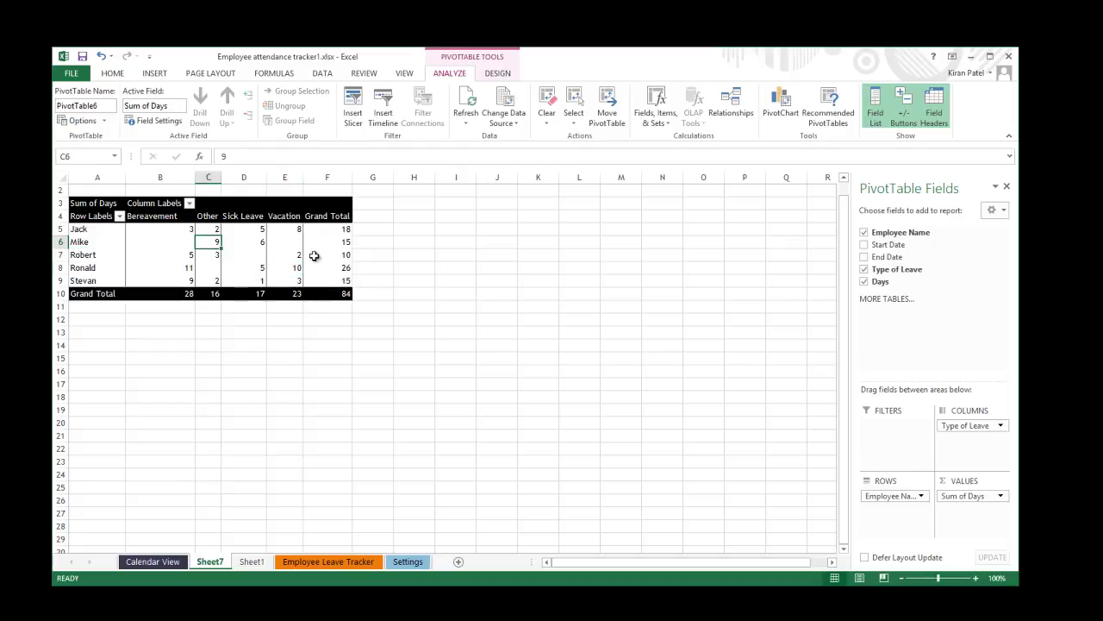
{"action": "left_click", "coordinate": [312, 247]}
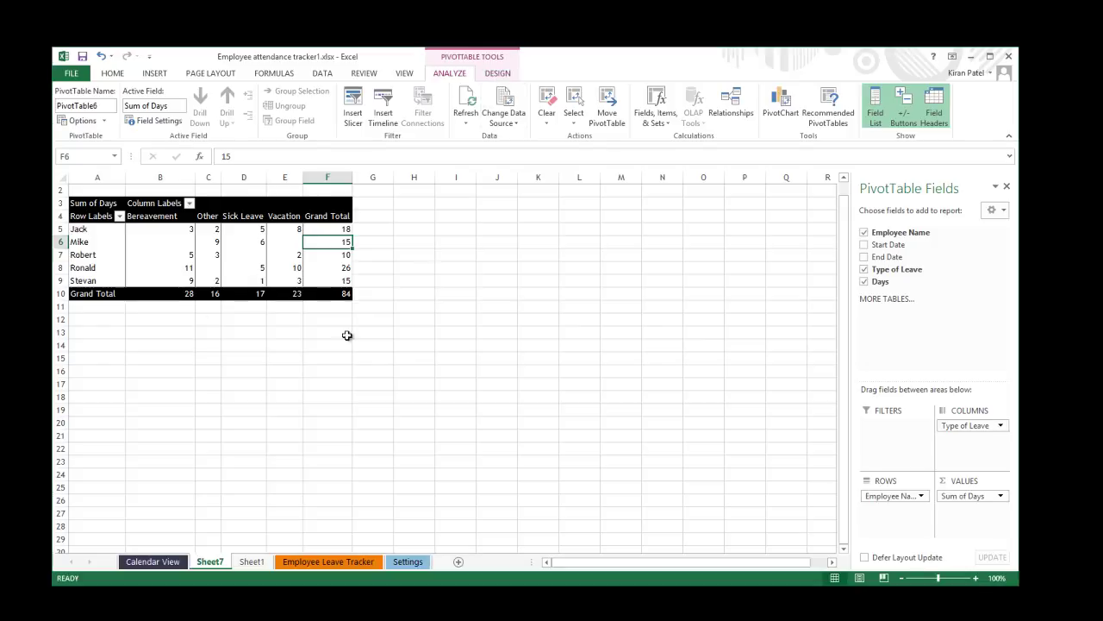
{"action": "left_click", "coordinate": [166, 255]}
{"action": "left_click", "coordinate": [257, 254]}
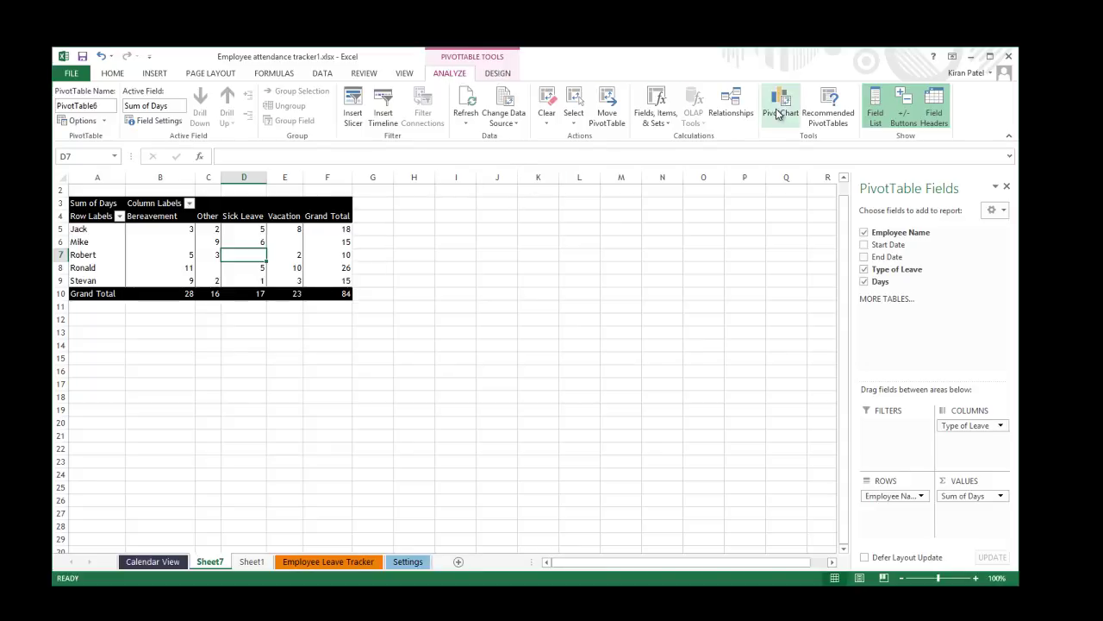
Step: Hide and redisplay the PivotTable's field headers and its field list
{"action": "left_click", "coordinate": [941, 121]}
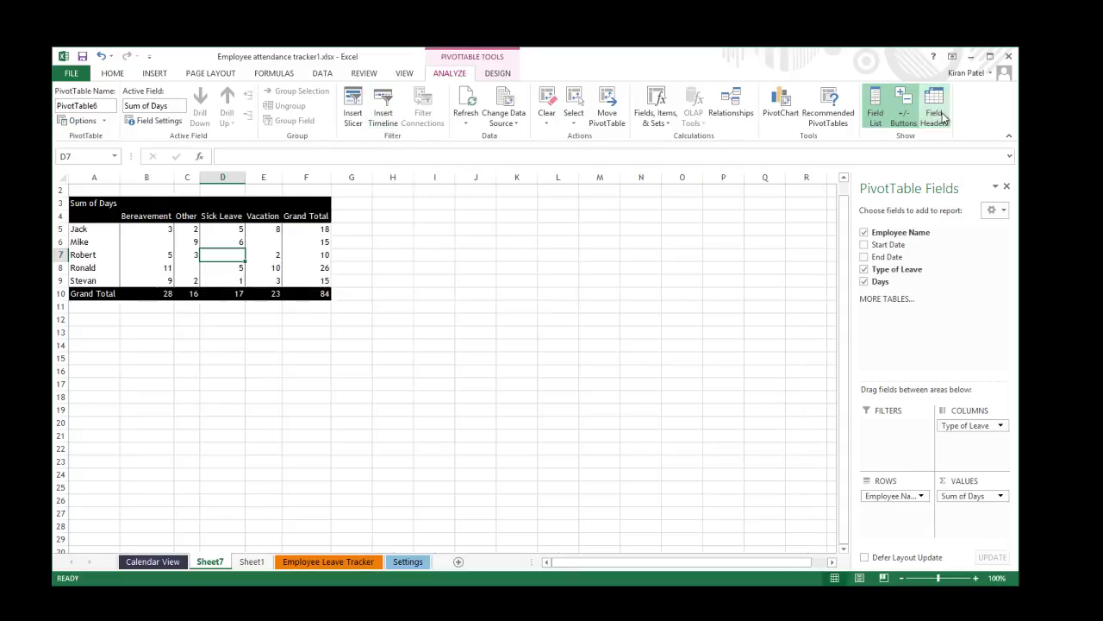
{"action": "left_click", "coordinate": [943, 119]}
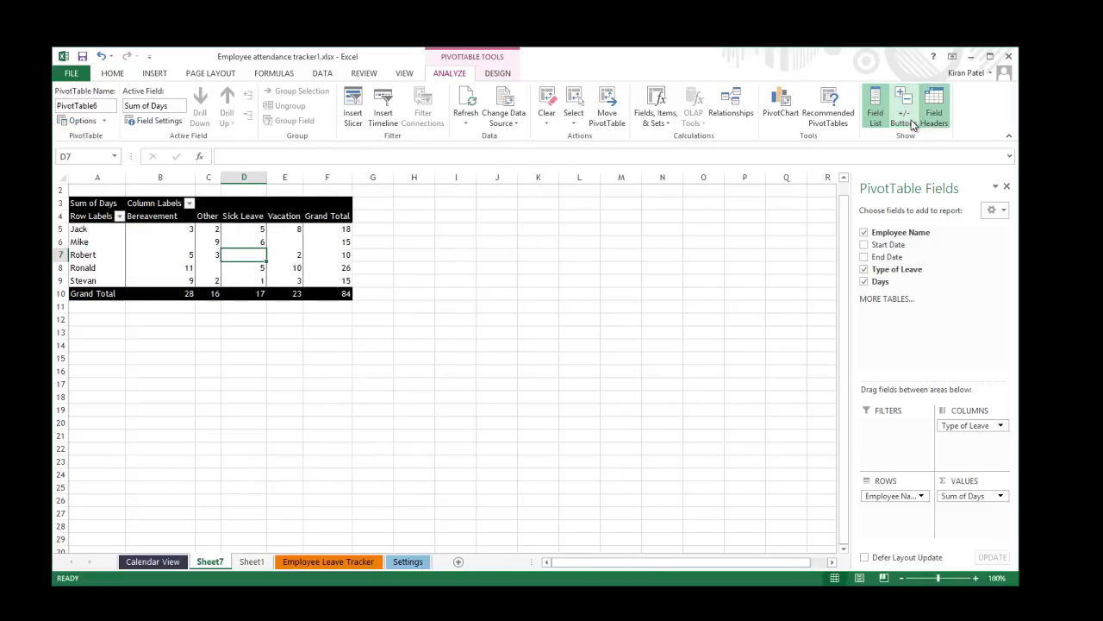
{"action": "left_click", "coordinate": [875, 117]}
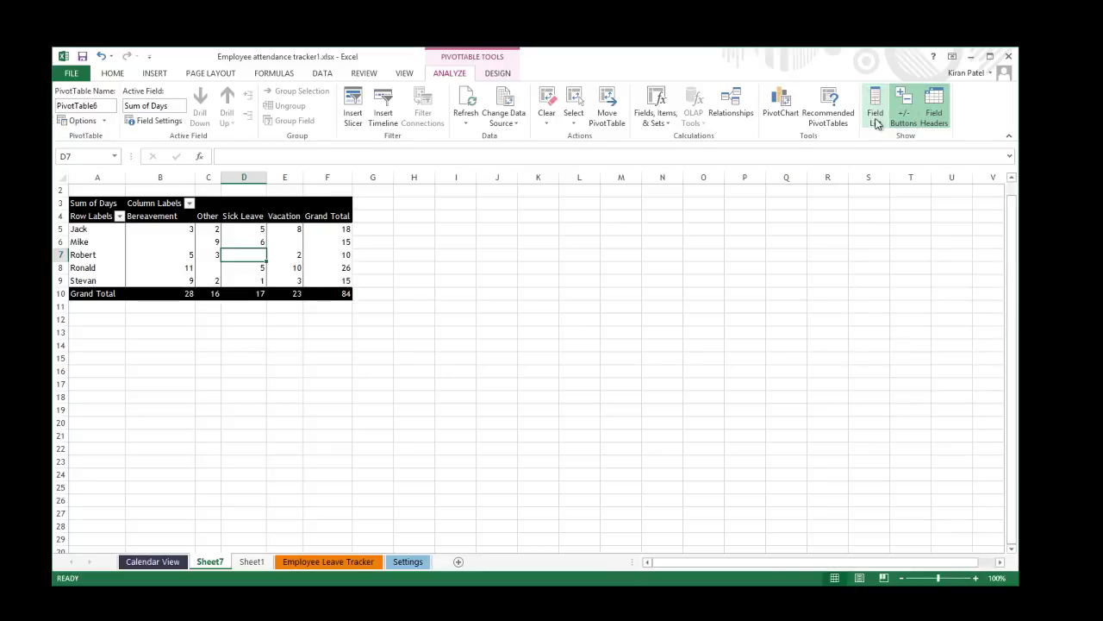
{"action": "left_click", "coordinate": [875, 119]}
{"action": "left_click", "coordinate": [875, 118]}
{"action": "left_click", "coordinate": [875, 119]}
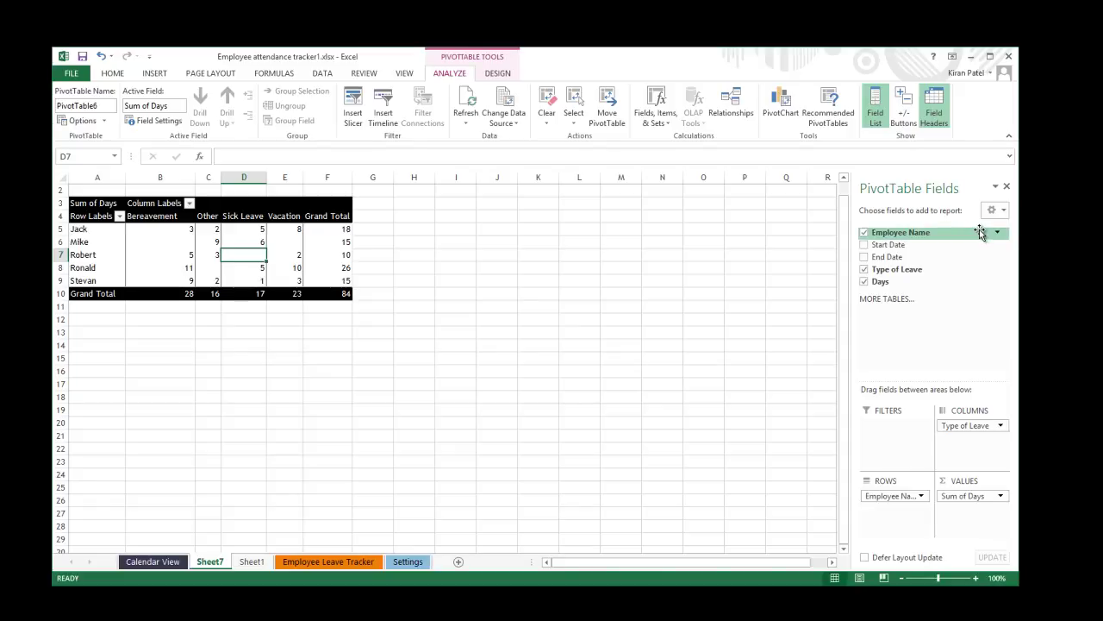
Step: Turn off the PivotTable's +/- buttons and refresh its data
{"action": "left_click", "coordinate": [907, 102]}
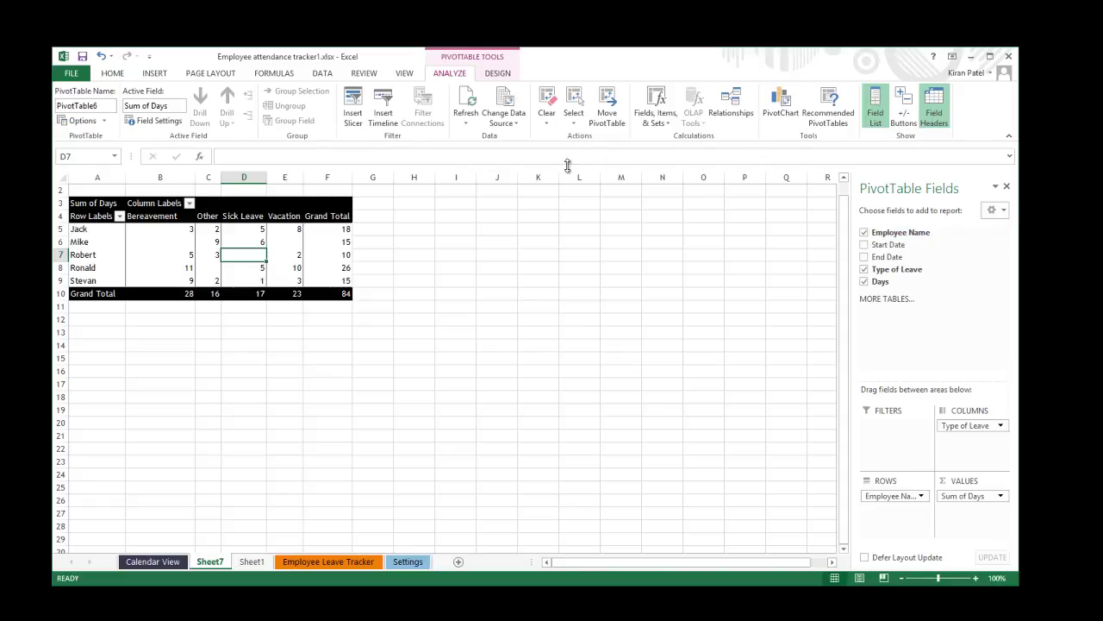
{"action": "left_click", "coordinate": [472, 114]}
{"action": "mouse_move", "coordinate": [195, 253]}
Step: On Sheet1, change the second employee's two Sick Leave entries in E9 and E10 to Vacation
{"action": "left_click", "coordinate": [251, 562]}
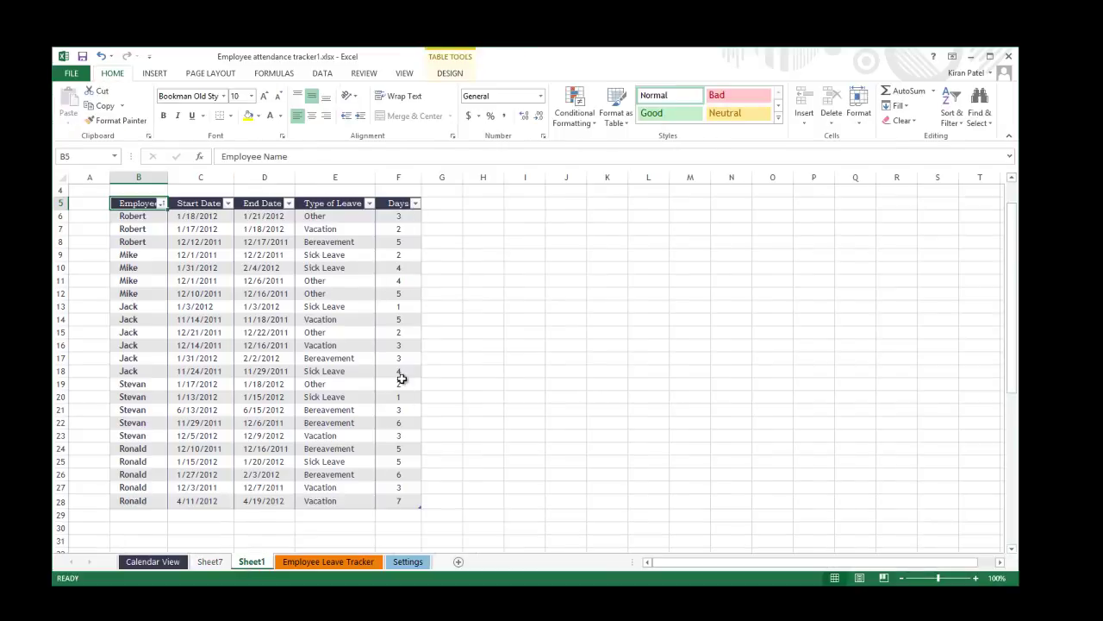
{"action": "left_click", "coordinate": [400, 257]}
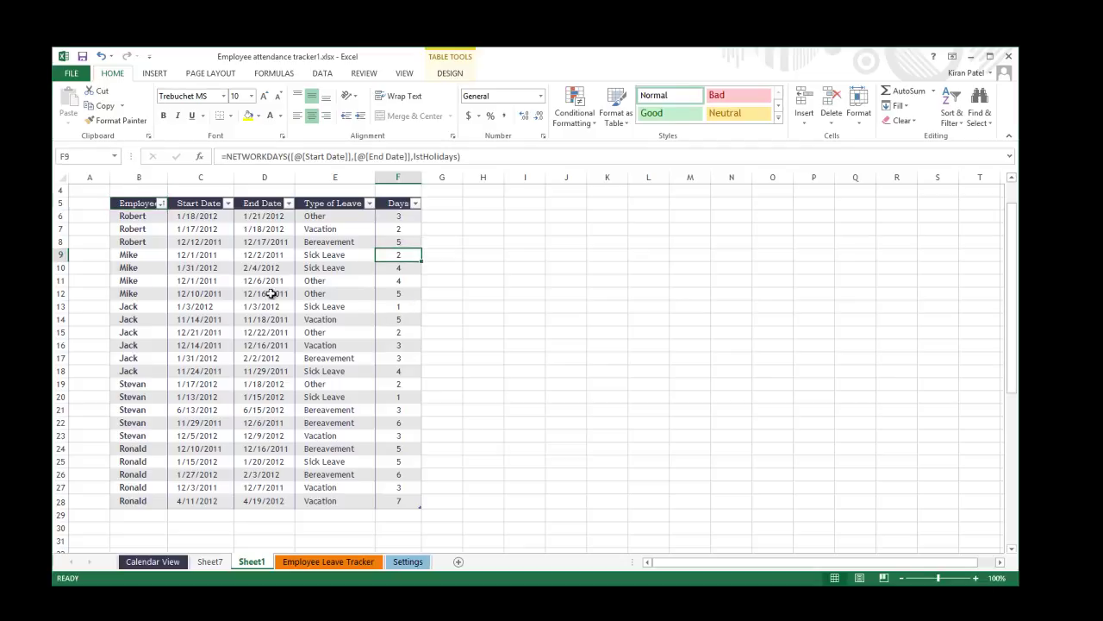
{"action": "left_click", "coordinate": [341, 256]}
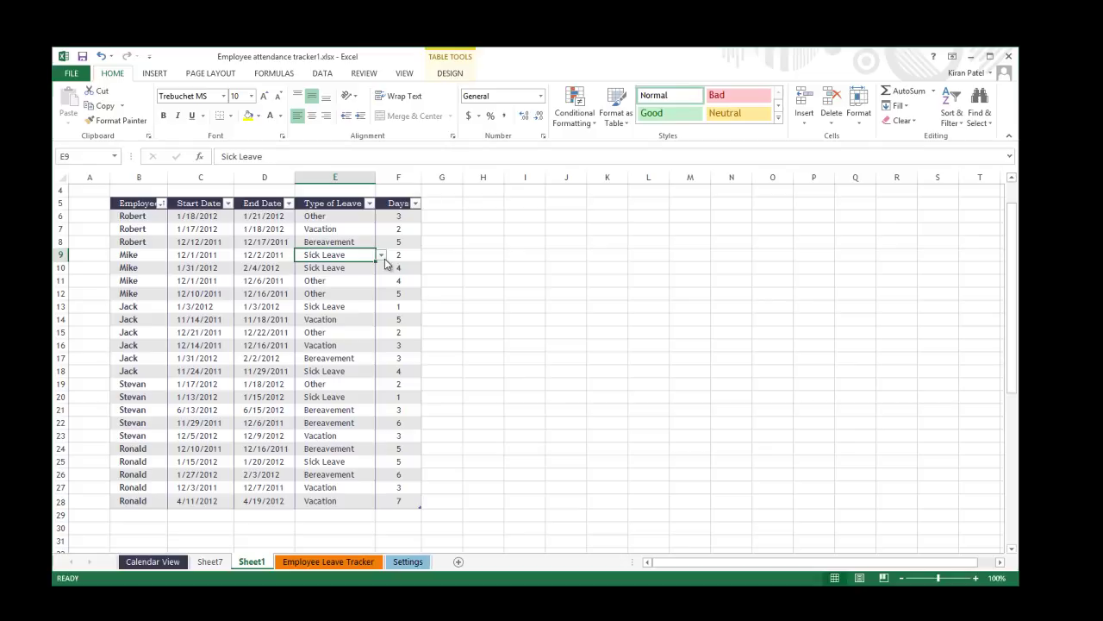
{"action": "left_click", "coordinate": [381, 257]}
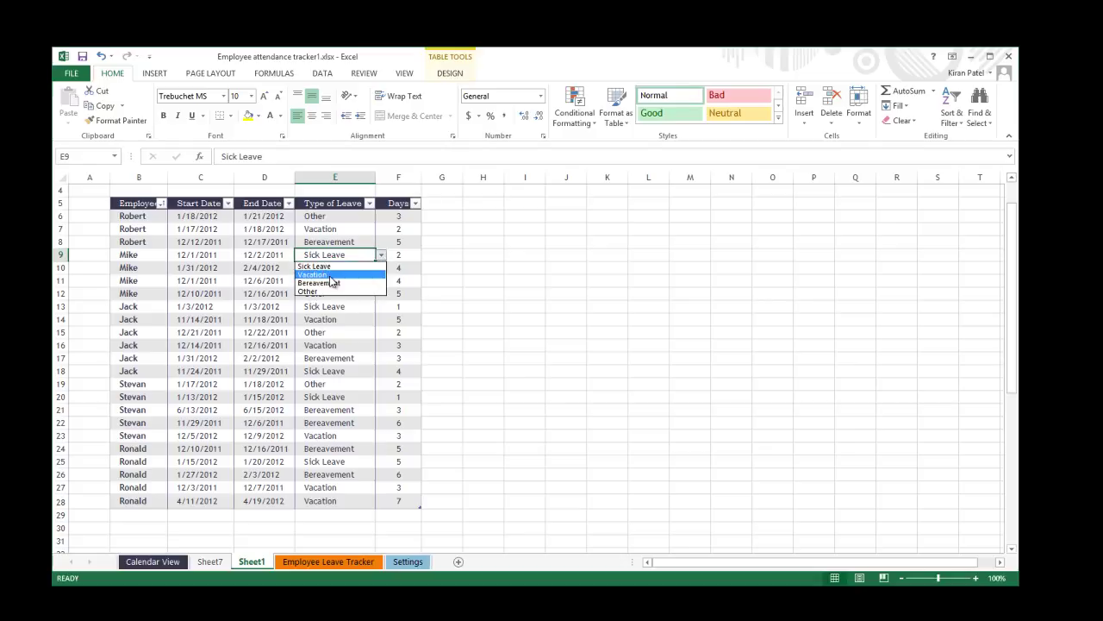
{"action": "left_click", "coordinate": [330, 275]}
{"action": "key", "text": "Down"}
{"action": "key", "text": "alt+Down"}
{"action": "left_click", "coordinate": [343, 281]}
{"action": "left_click", "coordinate": [381, 268]}
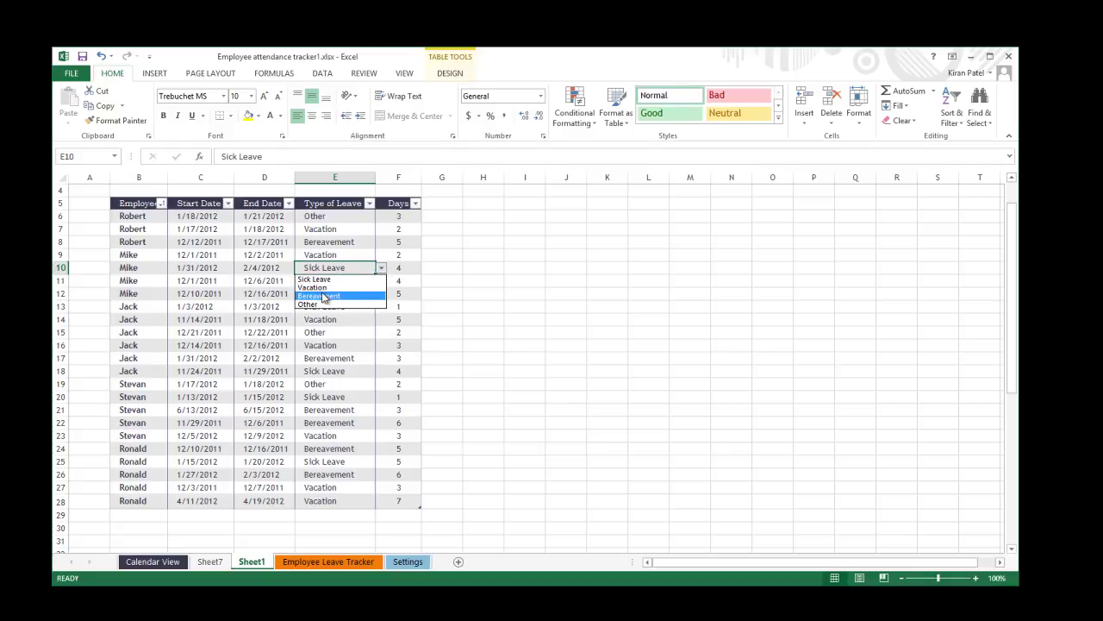
{"action": "left_click", "coordinate": [324, 288]}
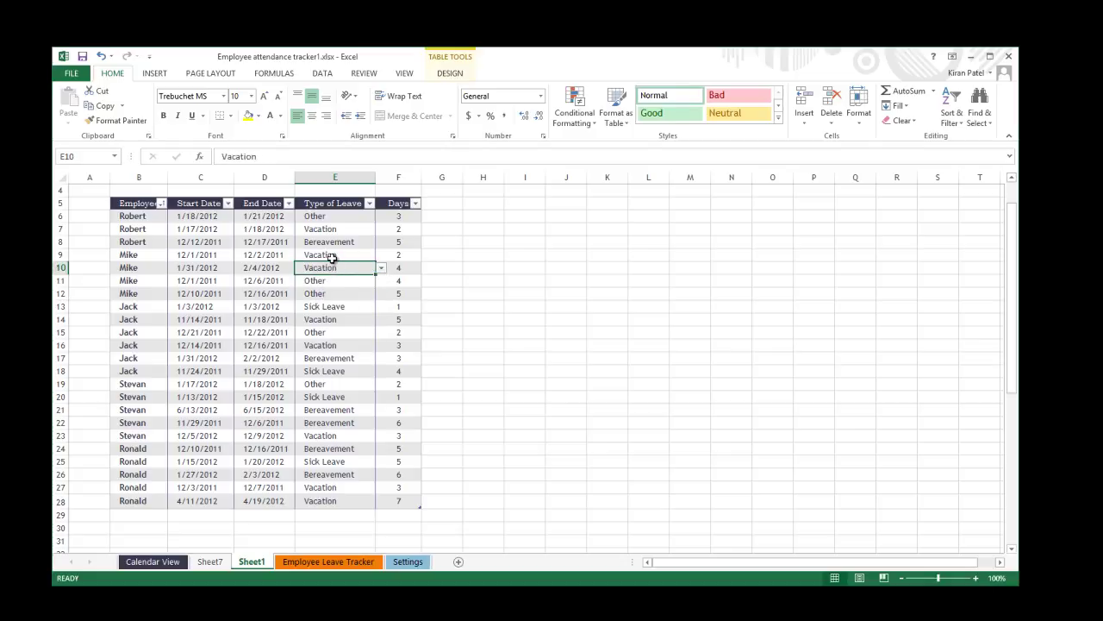
{"action": "left_click", "coordinate": [347, 321]}
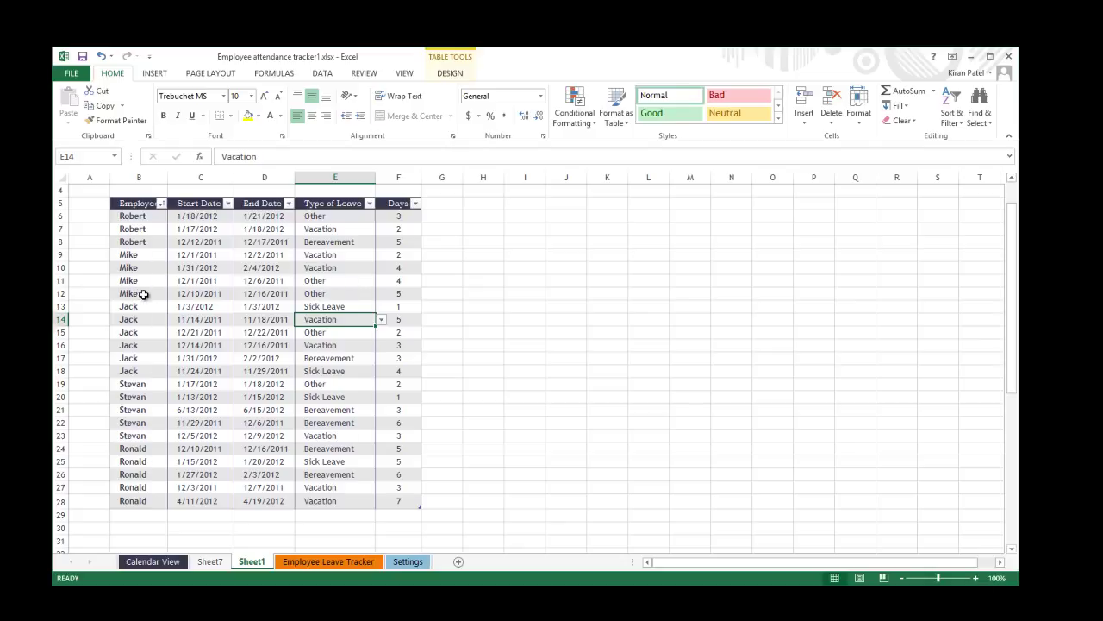
Step: Check the second employee's Sick Leave and Vacation cells on Sheet7 and refresh the PivotTable with the edited leave data
{"action": "left_click", "coordinate": [210, 561]}
{"action": "left_click", "coordinate": [86, 244]}
{"action": "left_click", "coordinate": [286, 242]}
{"action": "left_click", "coordinate": [233, 241]}
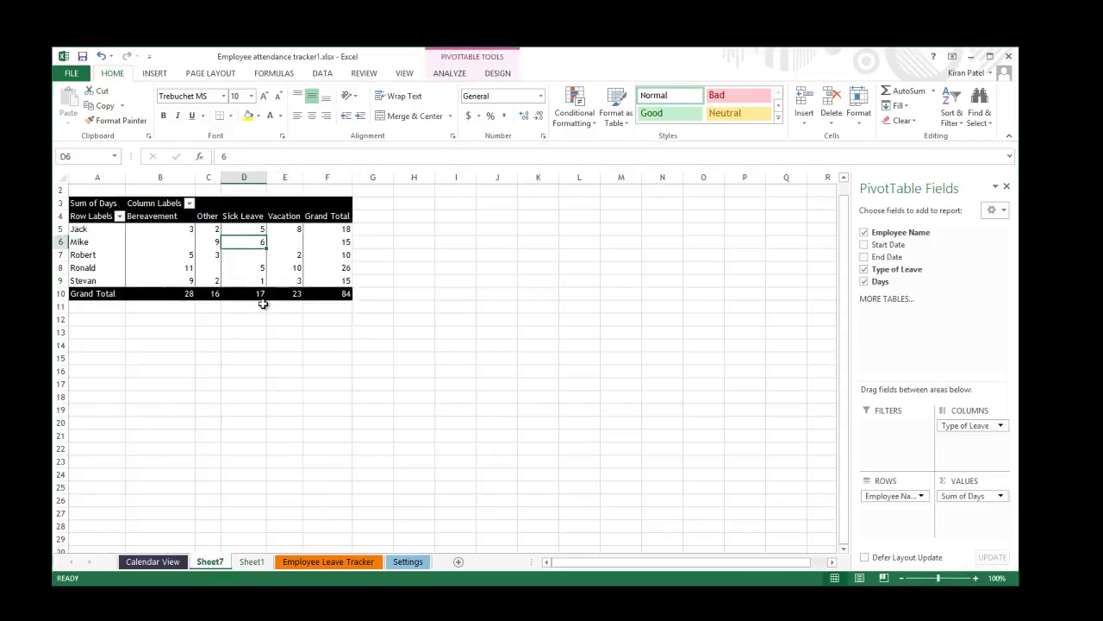
{"action": "left_click", "coordinate": [285, 242]}
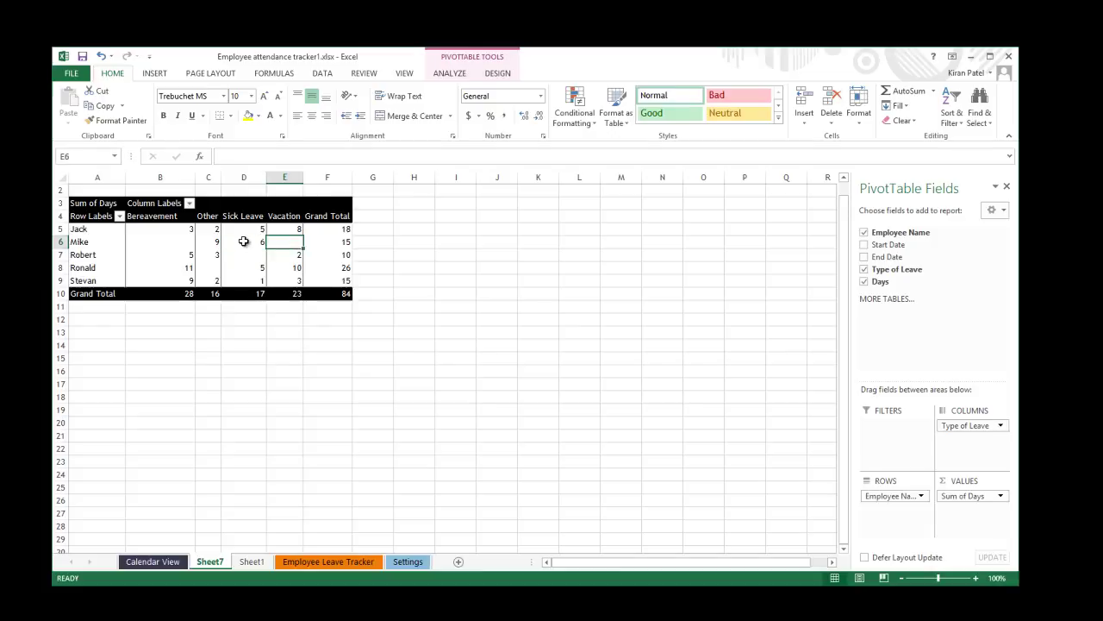
{"action": "left_click", "coordinate": [453, 75]}
{"action": "left_click", "coordinate": [470, 104]}
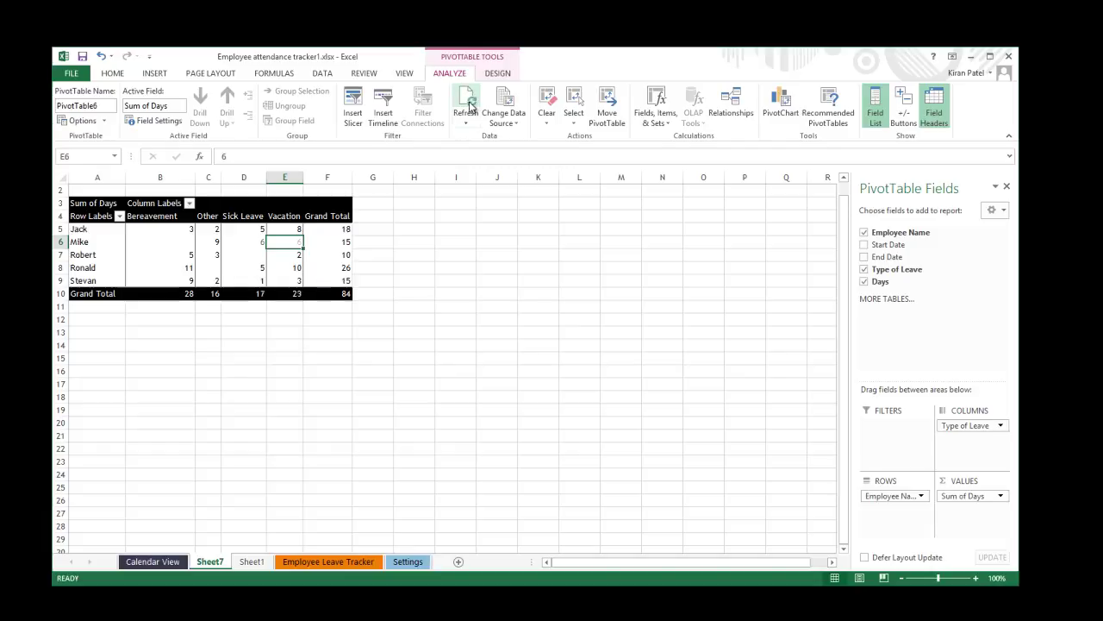
Step: Compare the second employee's Sick Leave and Vacation cells in the refreshed PivotTable
{"action": "left_click", "coordinate": [252, 244]}
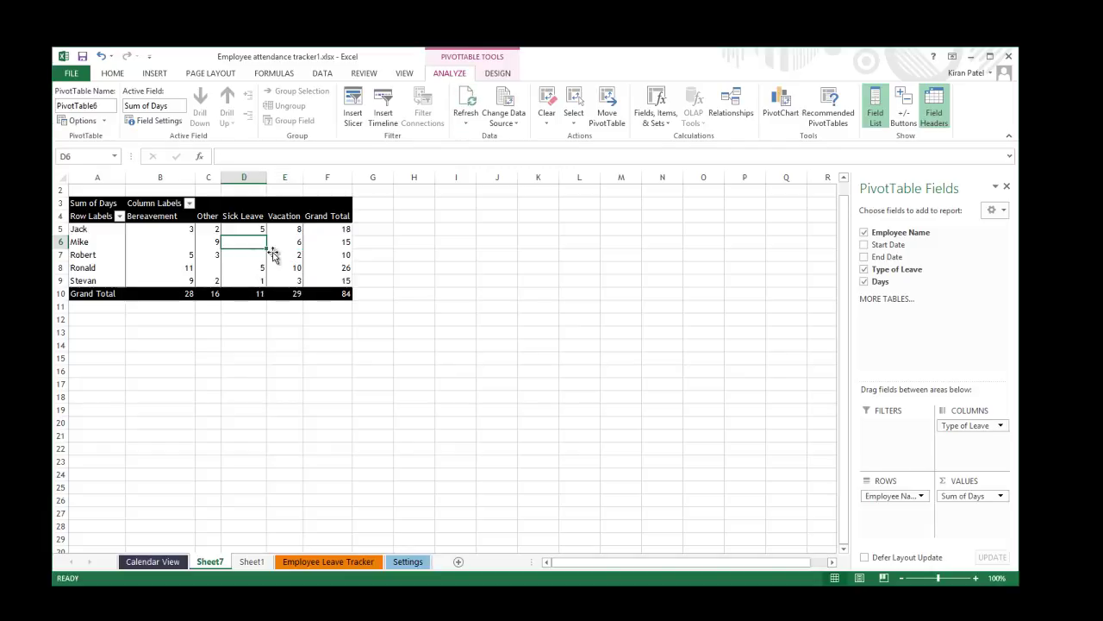
{"action": "left_click", "coordinate": [291, 242]}
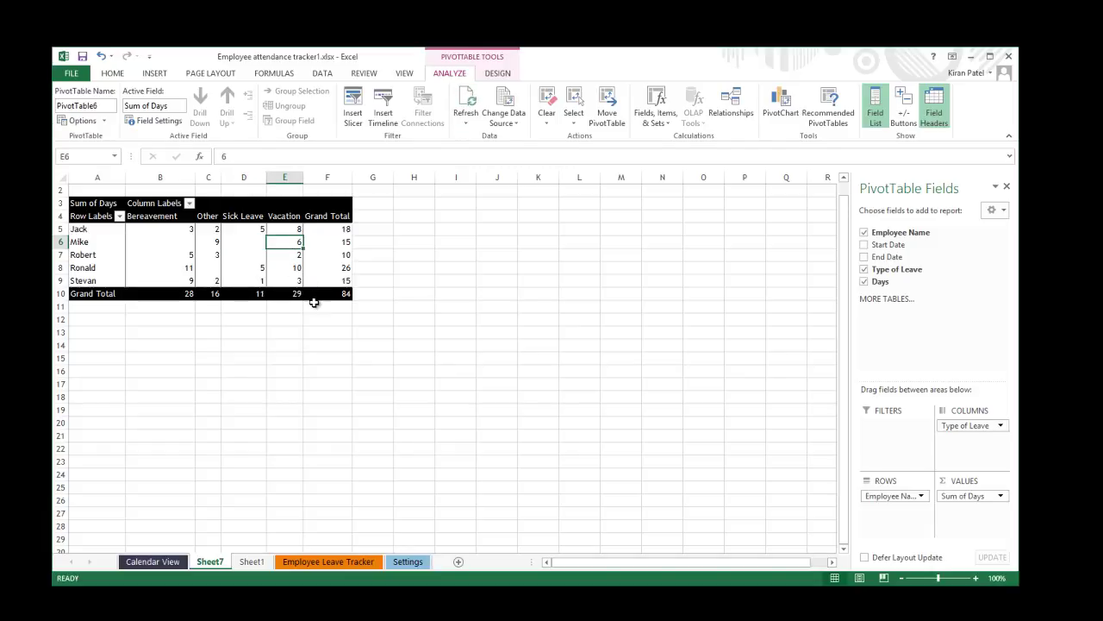
{"action": "left_click", "coordinate": [254, 242]}
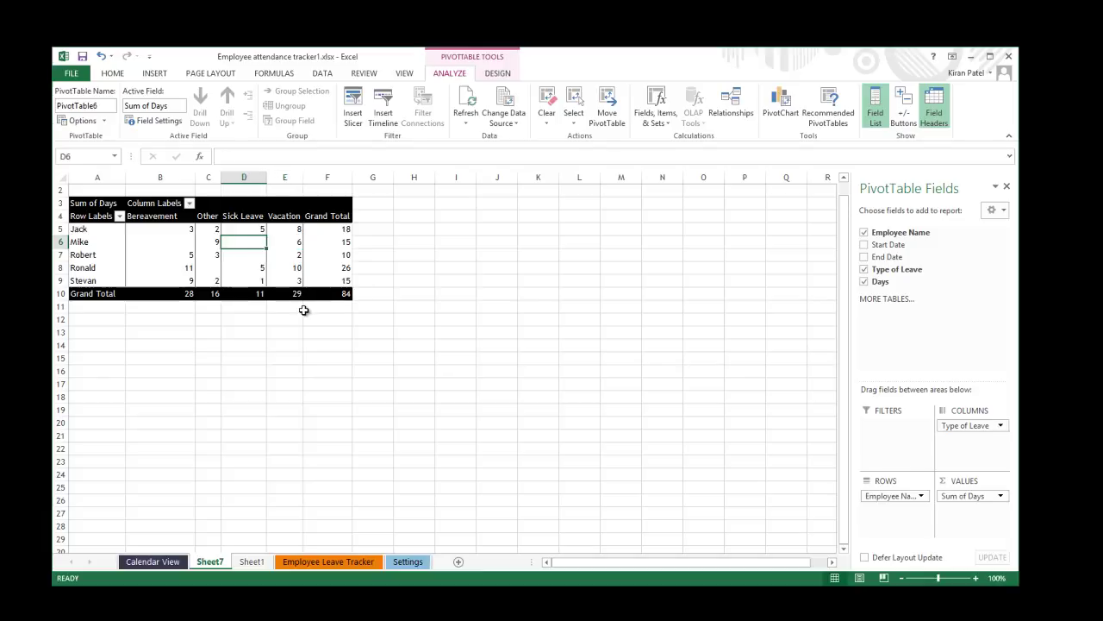
Step: Recheck the source leave table on Sheet1 and refresh the PivotTable on Sheet7 again
{"action": "left_click", "coordinate": [250, 564]}
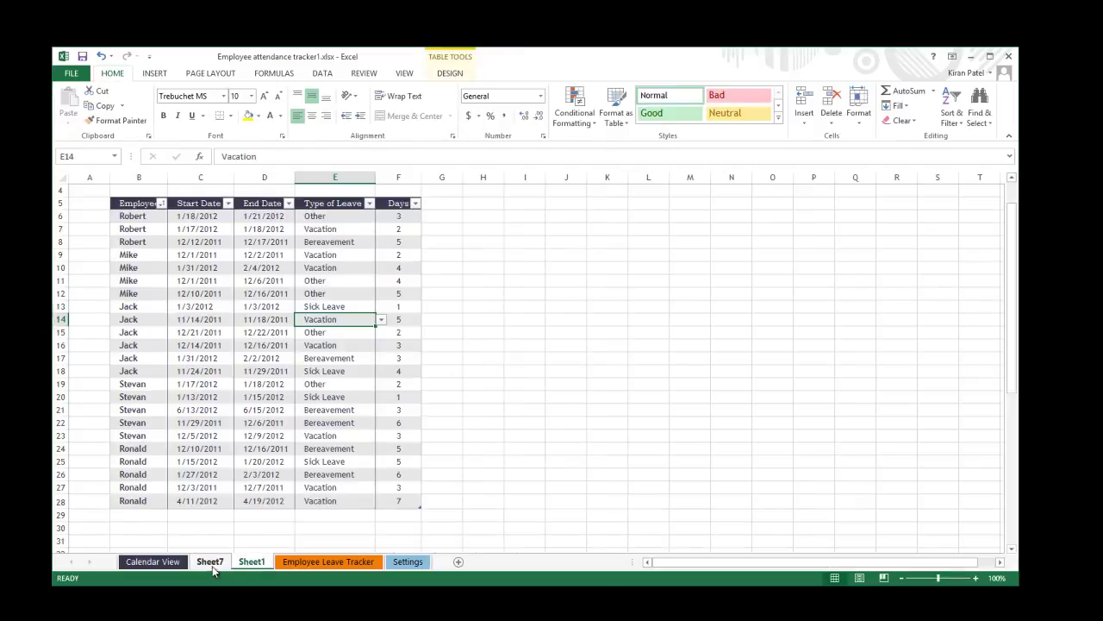
{"action": "left_click", "coordinate": [216, 563]}
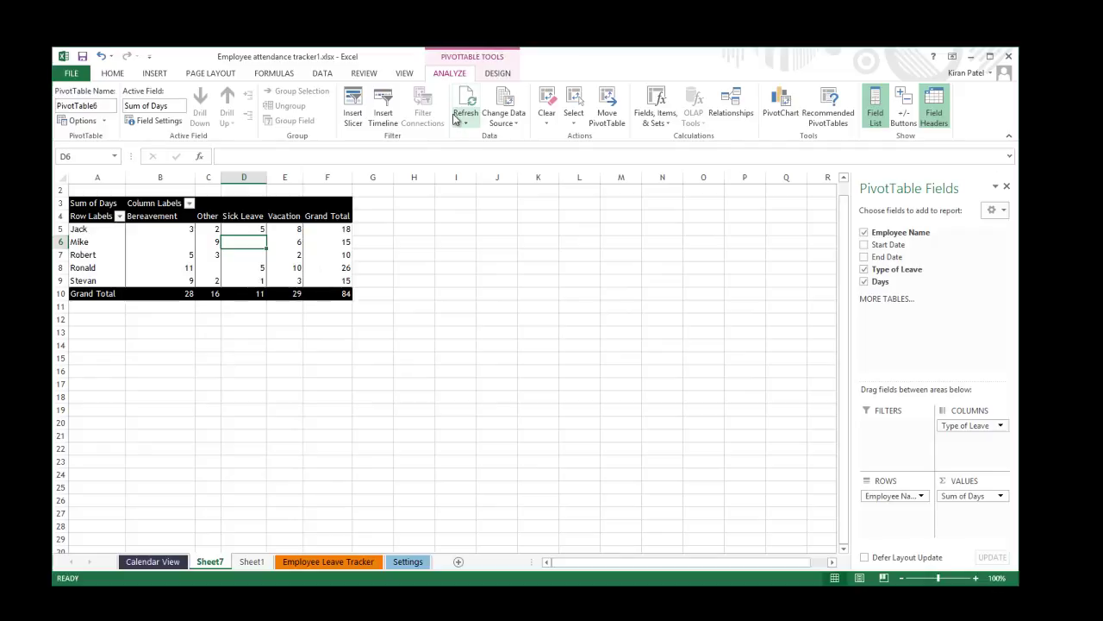
{"action": "mouse_move", "coordinate": [257, 241]}
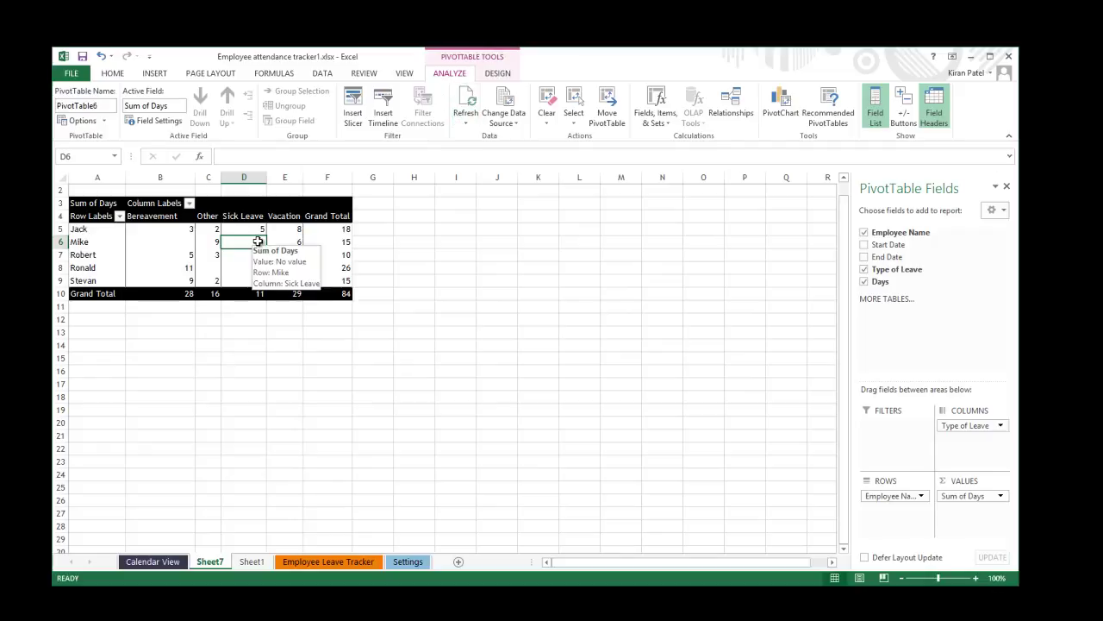
{"action": "left_click", "coordinate": [462, 100]}
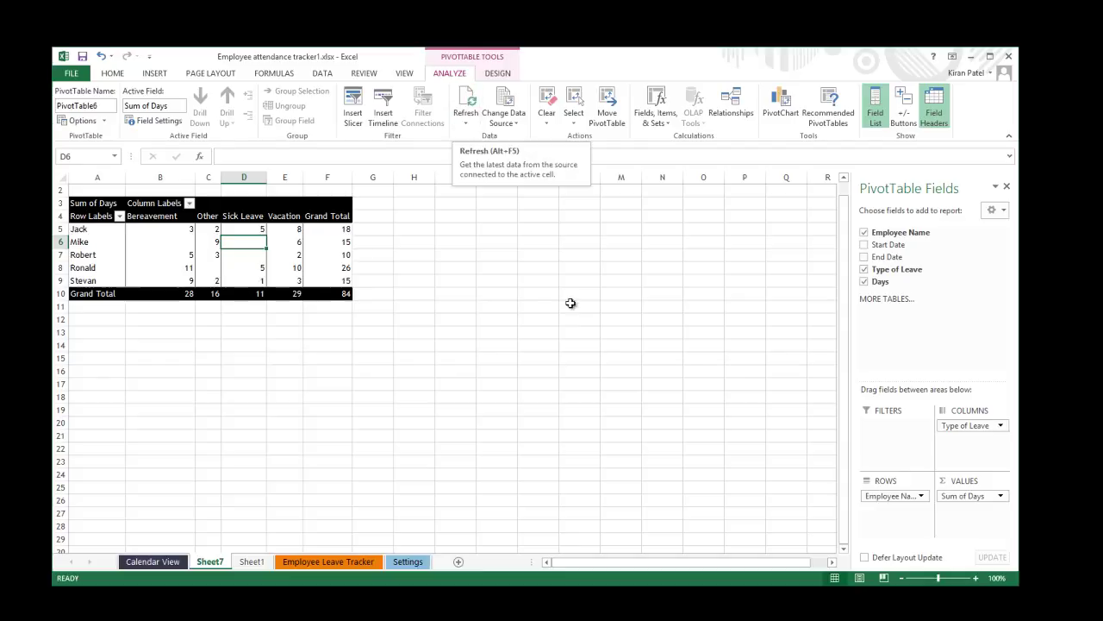
Step: View the PivotTable's Grand Totals options and try banded rows
{"action": "left_click", "coordinate": [498, 75]}
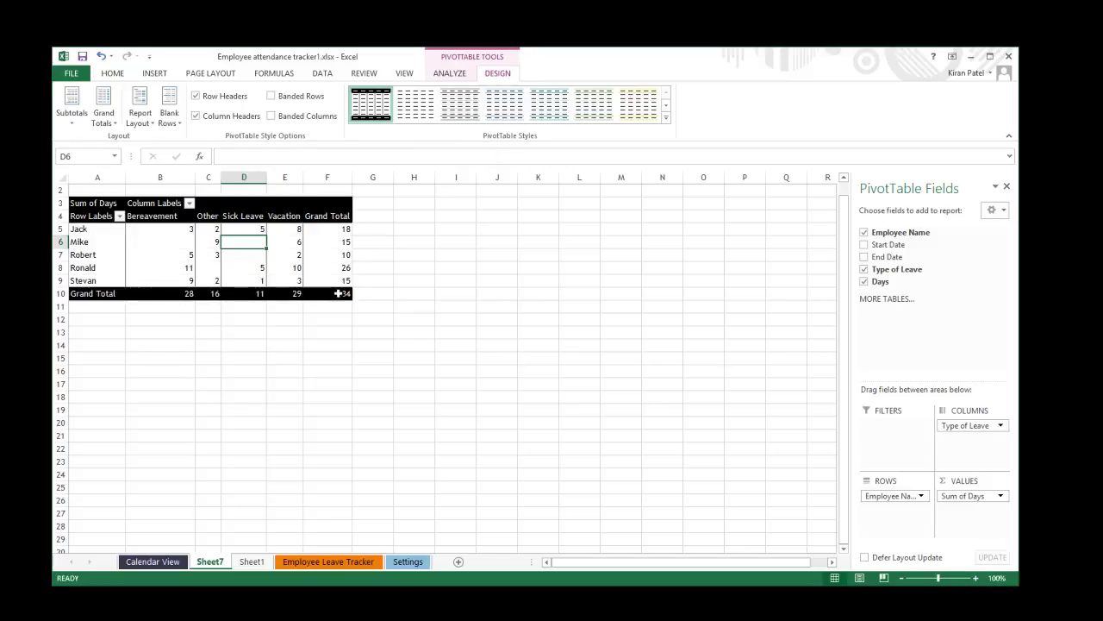
{"action": "left_click", "coordinate": [104, 116]}
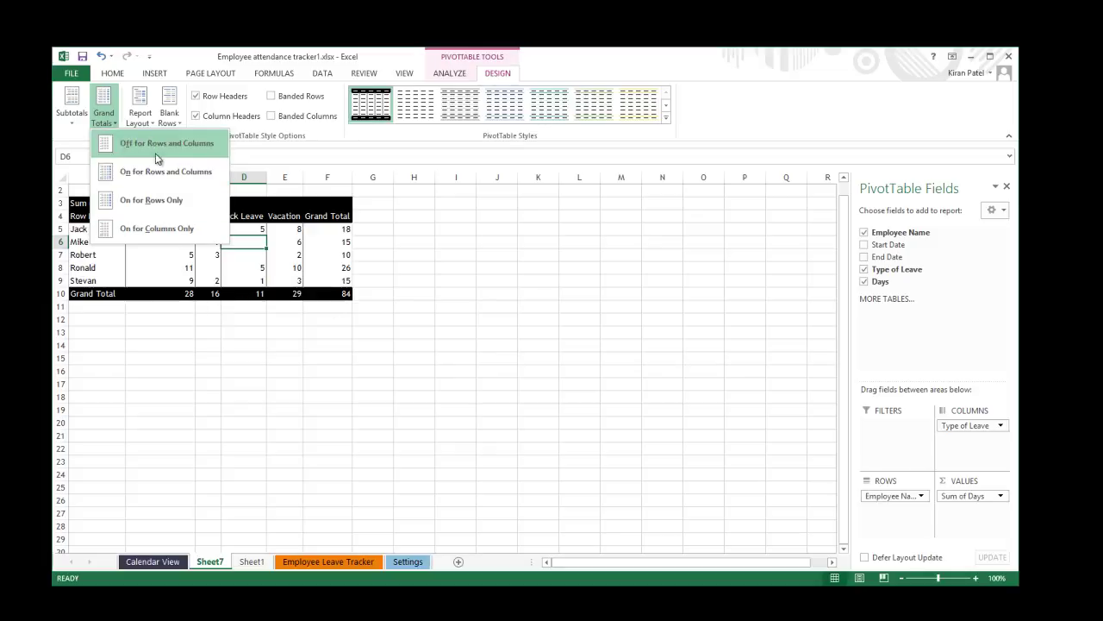
{"action": "left_click", "coordinate": [283, 98]}
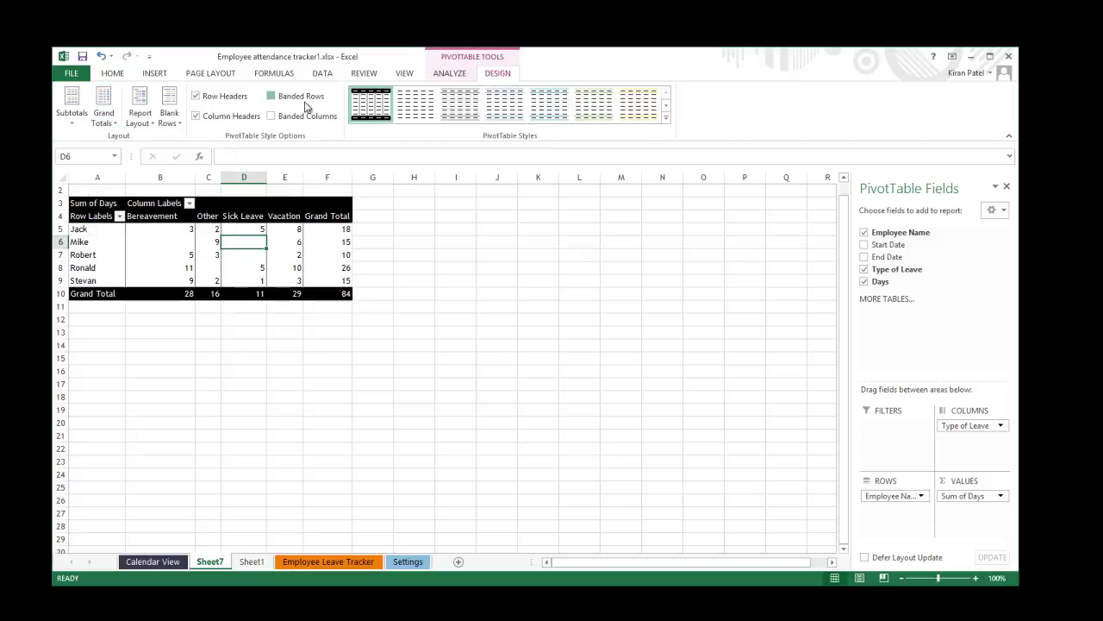
{"action": "left_click", "coordinate": [282, 98]}
Step: Try several of the Light PivotTable styles on the leave summary
{"action": "left_click", "coordinate": [415, 107]}
{"action": "left_click", "coordinate": [461, 114]}
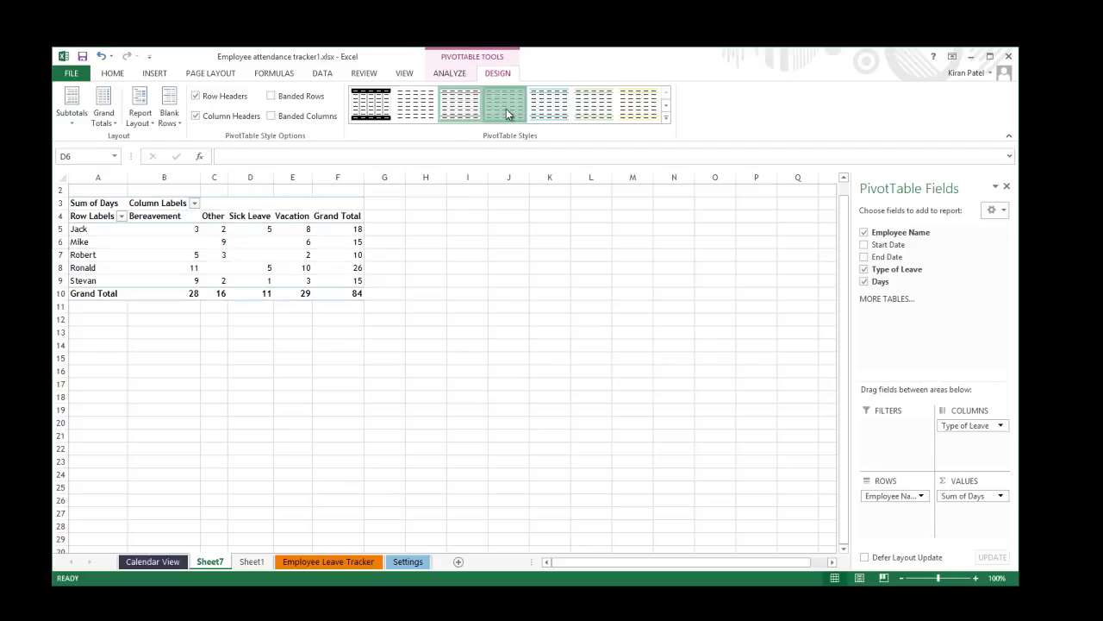
{"action": "left_click", "coordinate": [550, 106]}
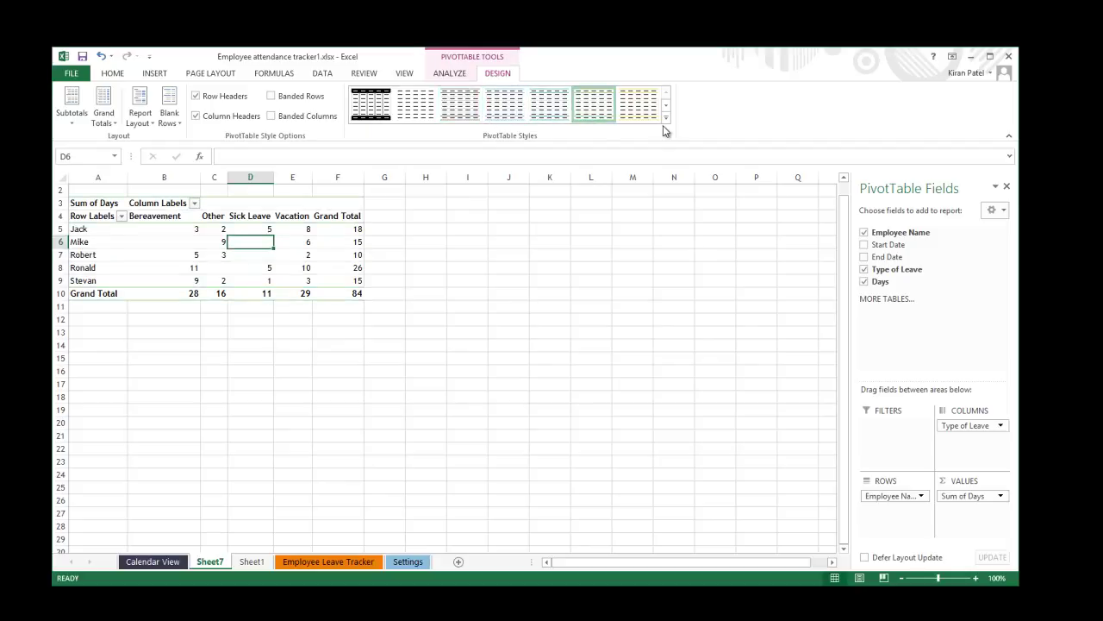
Step: Try Medium PivotTable styles with black header and total rows, including the gray and light green variants
{"action": "left_click", "coordinate": [665, 117]}
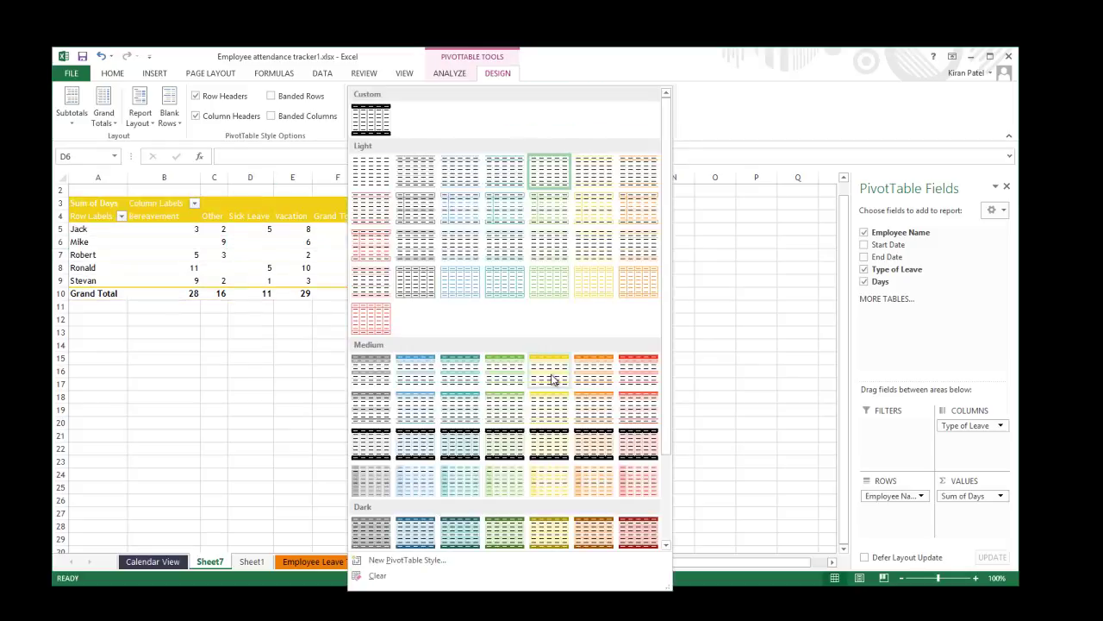
{"action": "left_click", "coordinate": [362, 453]}
{"action": "left_click_drag", "start_coordinate": [105, 230], "coordinate": [105, 280]}
{"action": "left_click", "coordinate": [204, 278]}
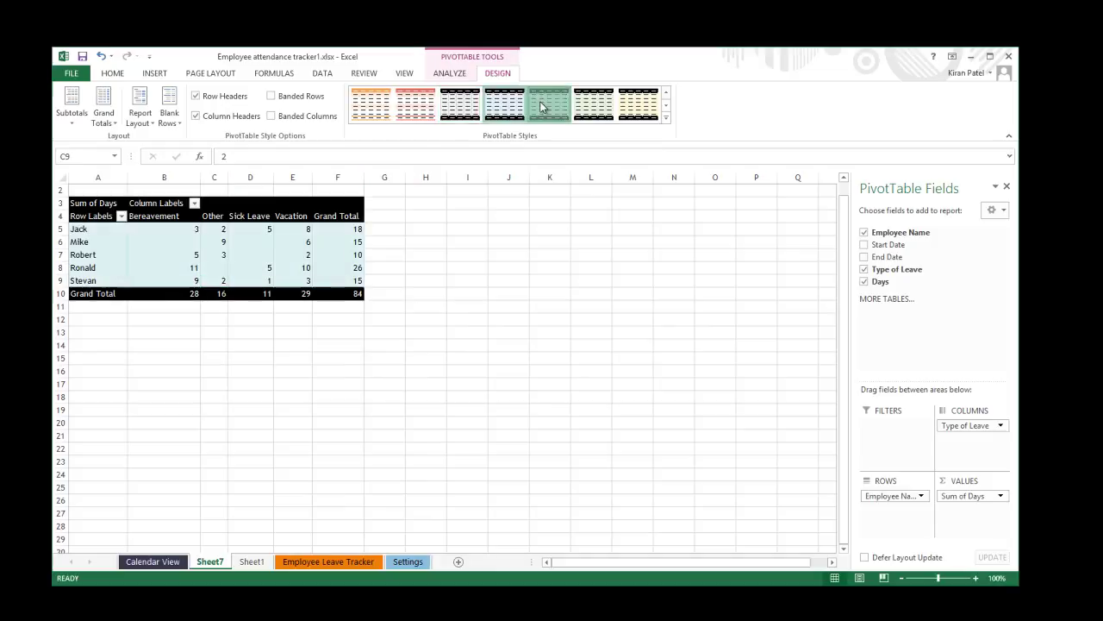
{"action": "left_click", "coordinate": [592, 105]}
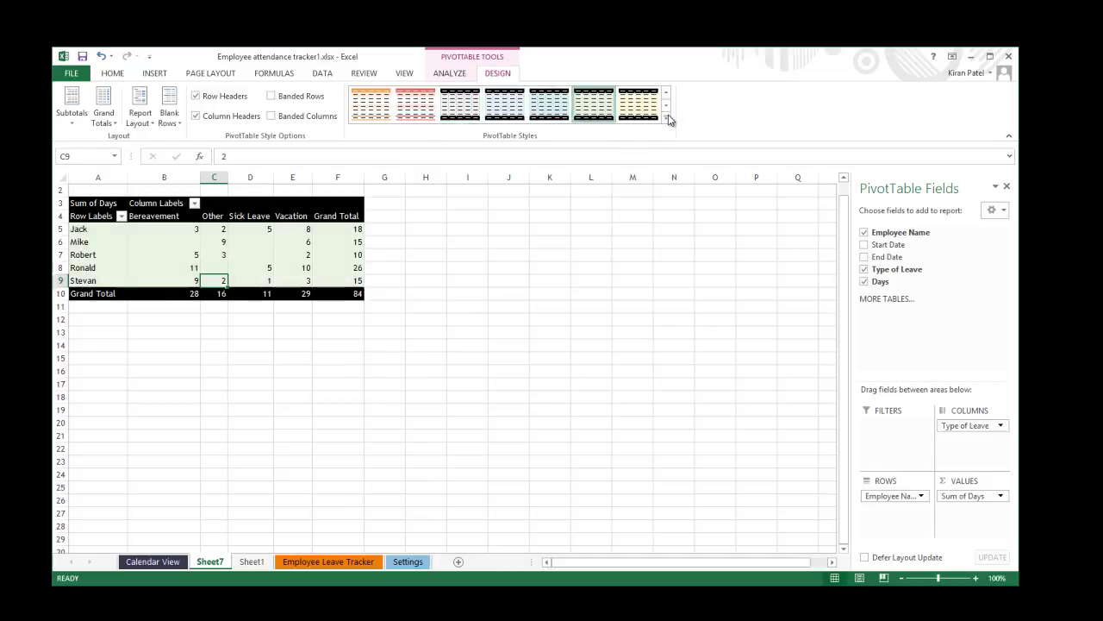
Step: Apply the green style from the last row of the Dark PivotTable styles to the leave summary
{"action": "left_click", "coordinate": [666, 116]}
{"action": "left_click_drag", "start_coordinate": [665, 419], "coordinate": [655, 524]}
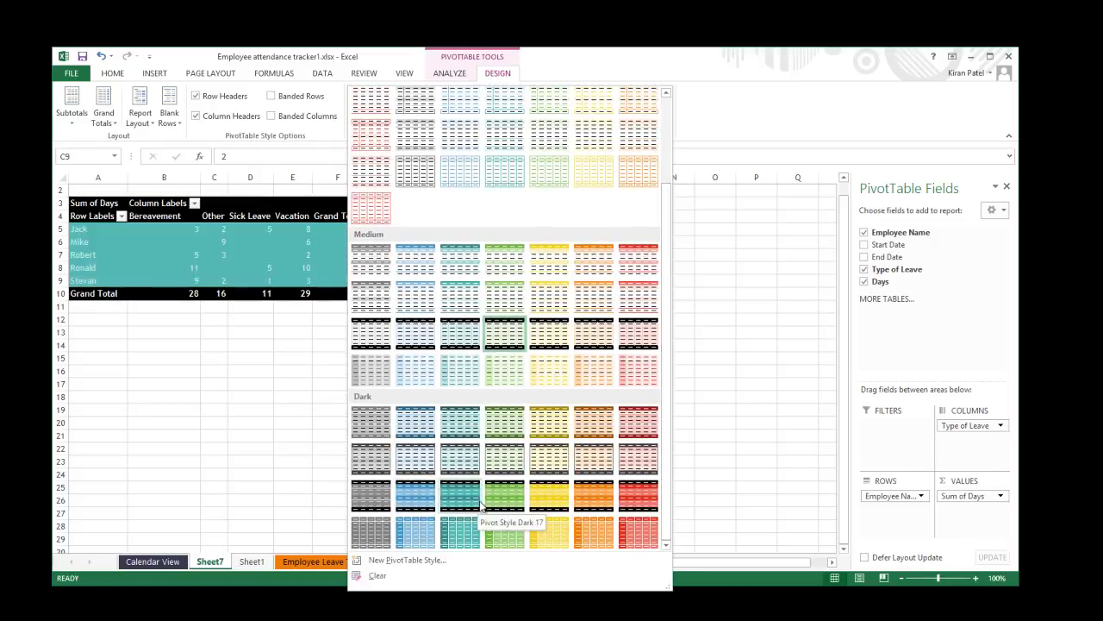
{"action": "left_click", "coordinate": [504, 532]}
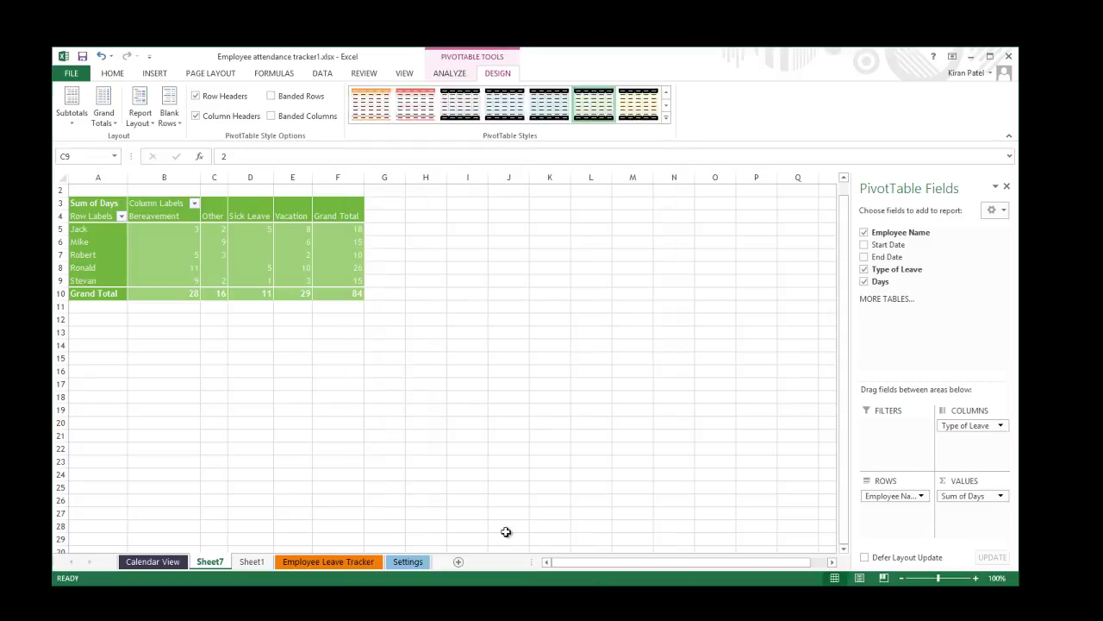
Step: Apply a gray Medium PivotTable style with a solid gray header to the leave summary
{"action": "left_click", "coordinate": [667, 118]}
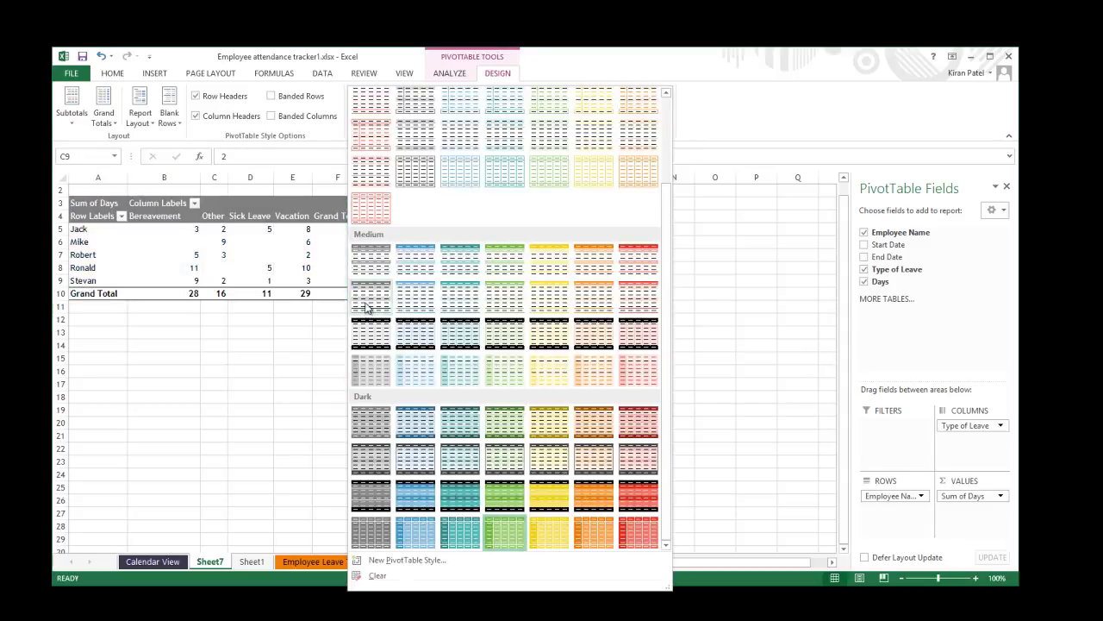
{"action": "left_click", "coordinate": [372, 268]}
{"action": "left_click", "coordinate": [394, 372]}
{"action": "left_click", "coordinate": [165, 242]}
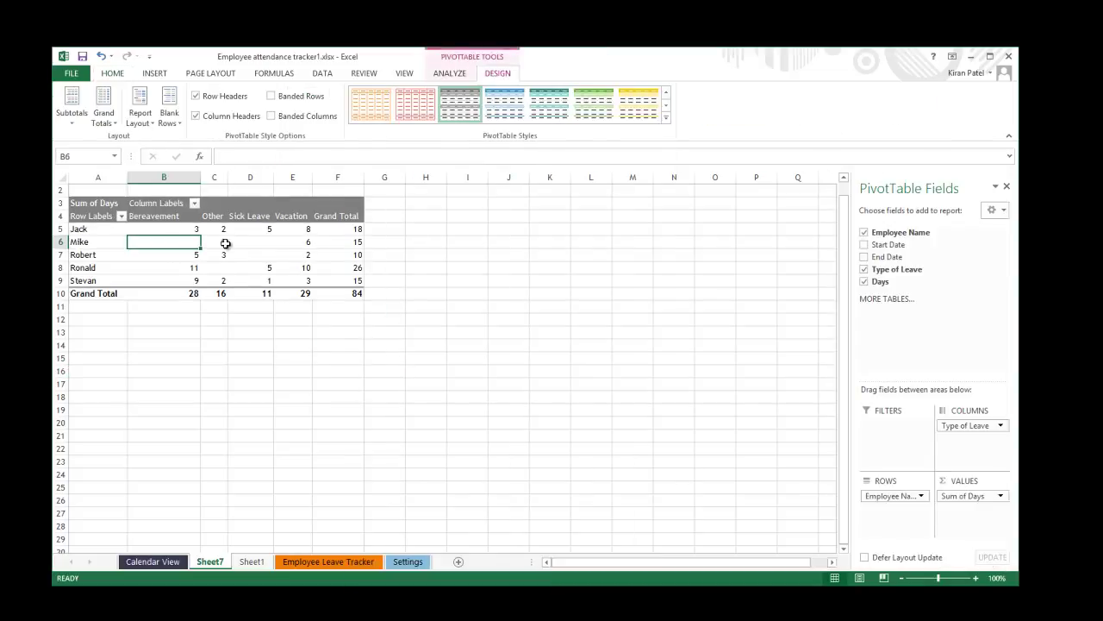
Step: Check the topic list on the sticky note and return to the leave summary workbook
{"action": "left_click", "coordinate": [450, 74]}
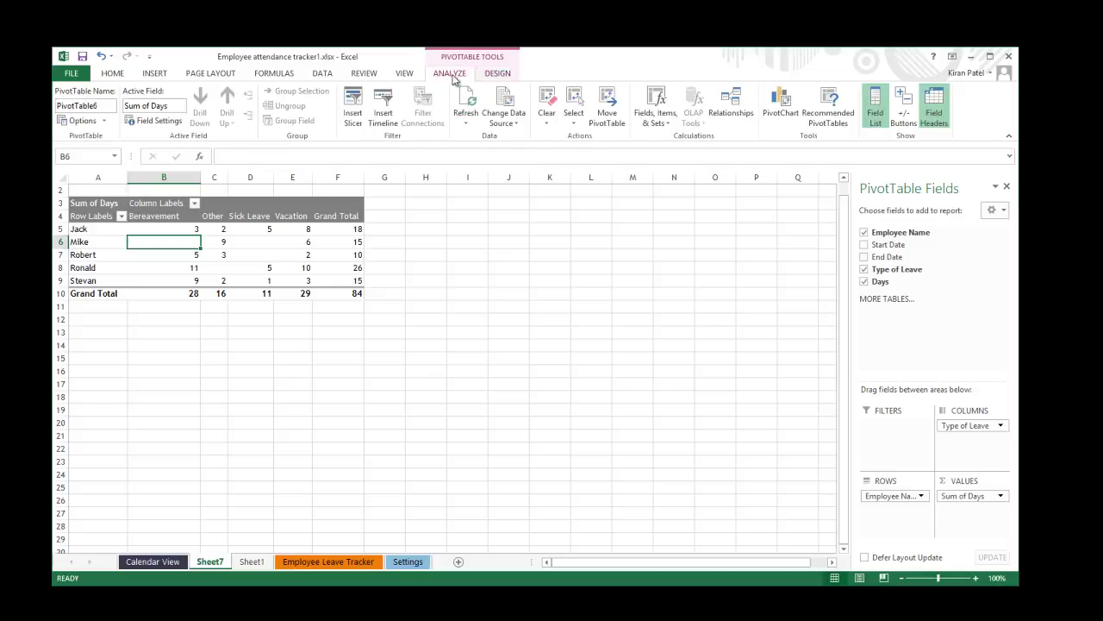
{"action": "left_click", "coordinate": [498, 75]}
{"action": "left_click", "coordinate": [450, 74]}
{"action": "key", "text": "alt+Tab"}
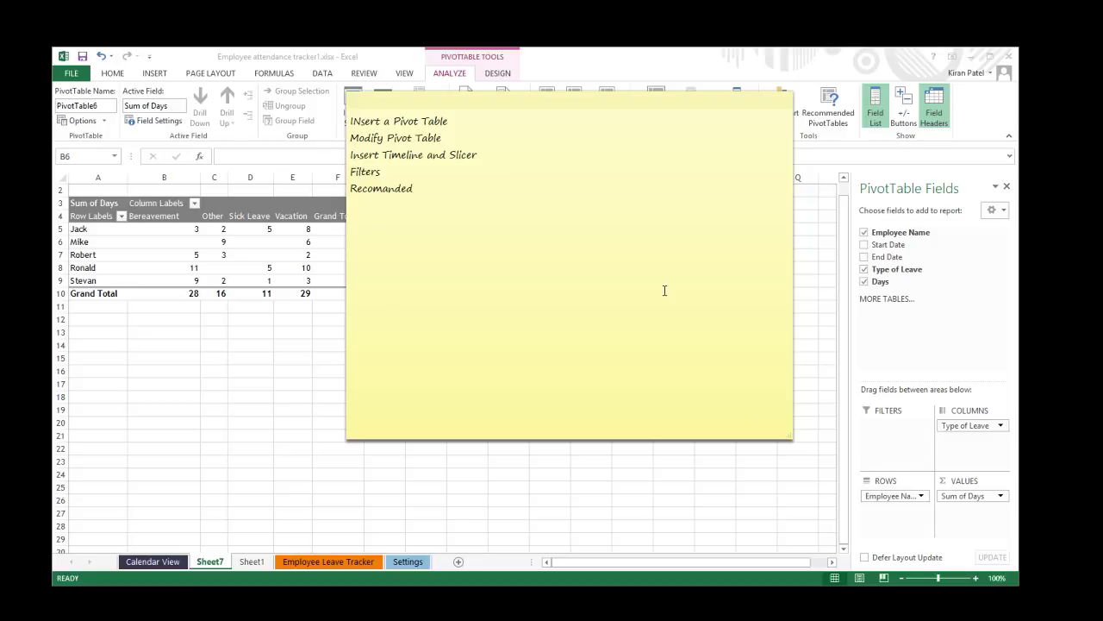
{"action": "left_click", "coordinate": [617, 72]}
Step: Insert slicers for the Employee Name and Type of Leave fields of the leave summary PivotTable
{"action": "left_click", "coordinate": [303, 243]}
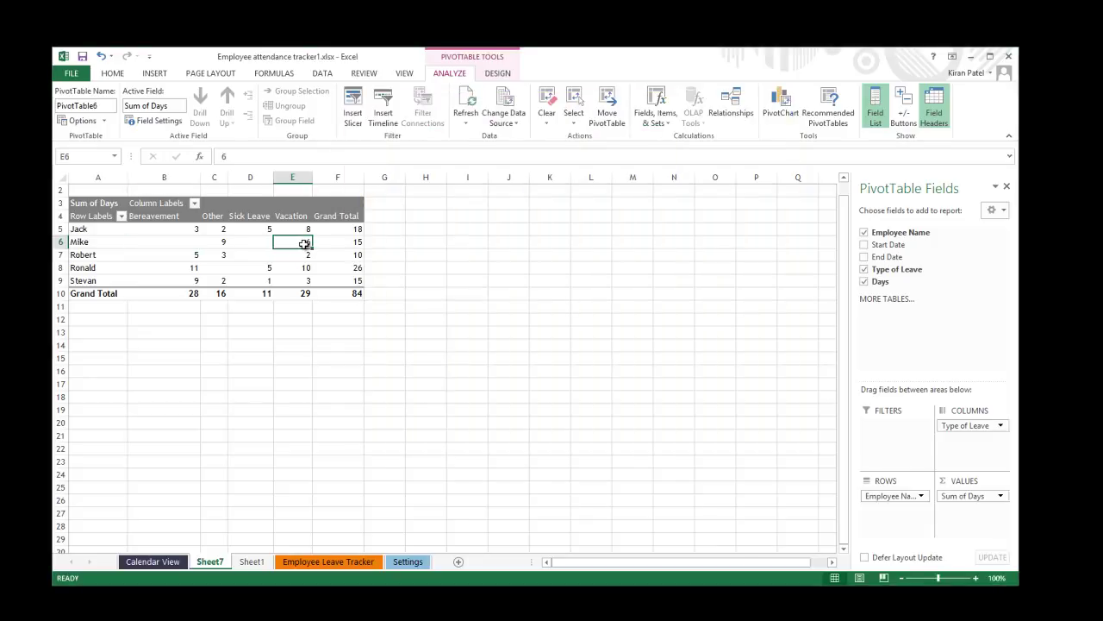
{"action": "left_click", "coordinate": [206, 229]}
{"action": "left_click", "coordinate": [126, 233]}
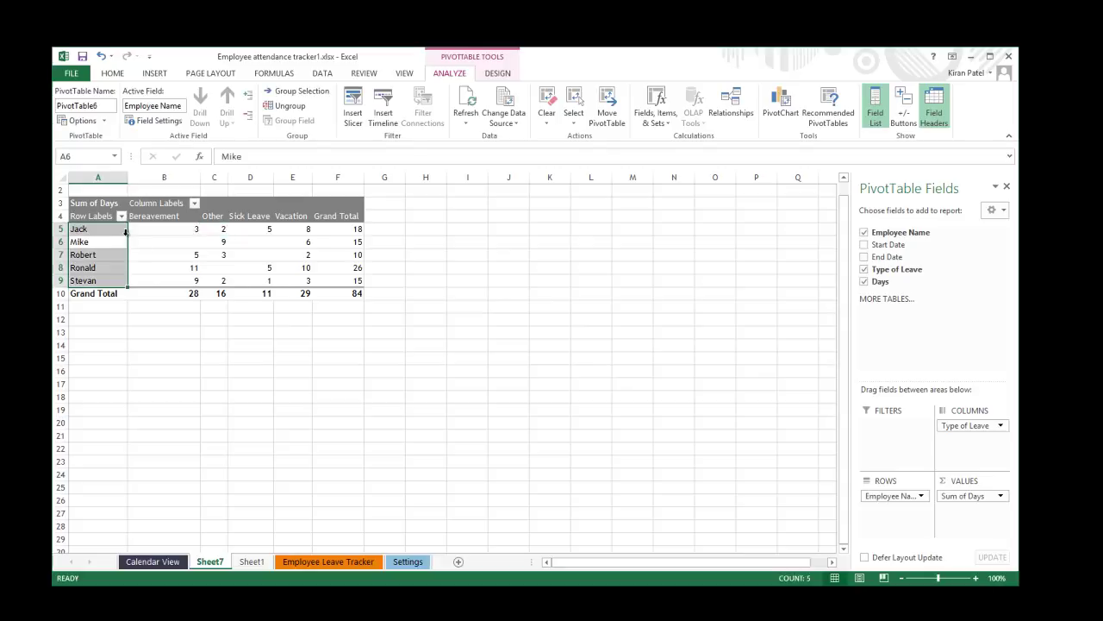
{"action": "left_click", "coordinate": [161, 253]}
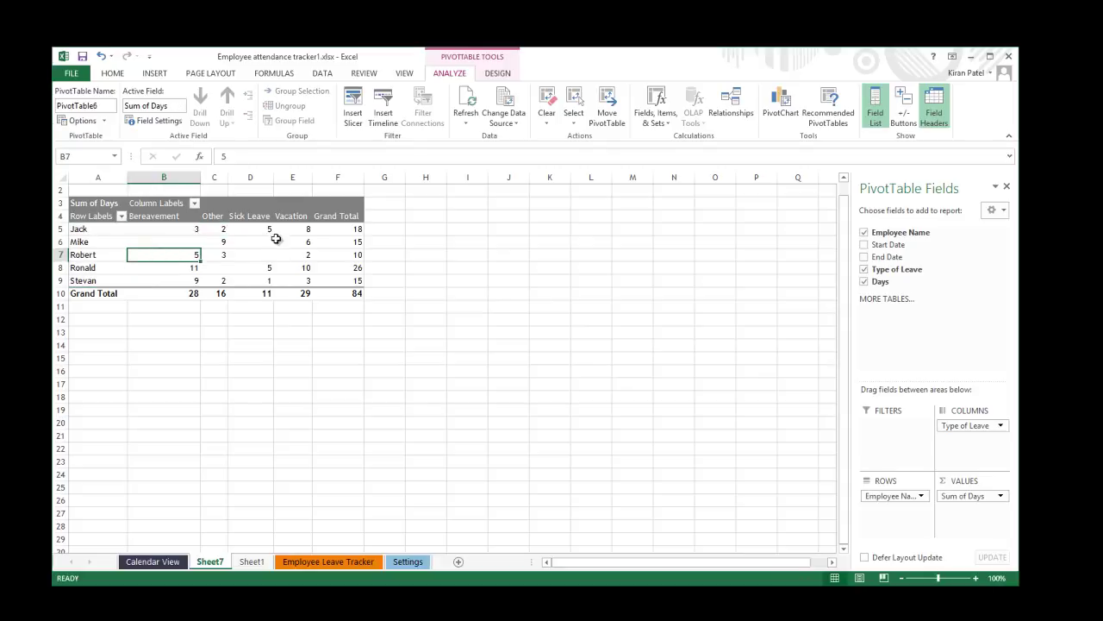
{"action": "left_click", "coordinate": [354, 107]}
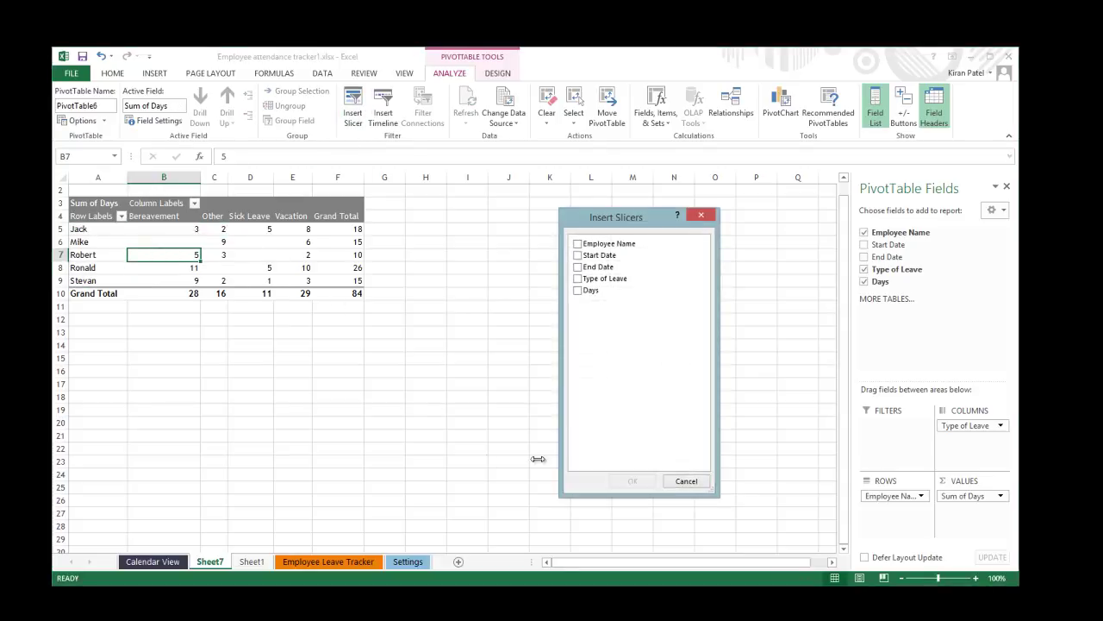
{"action": "left_click_drag", "start_coordinate": [613, 221], "coordinate": [546, 222]}
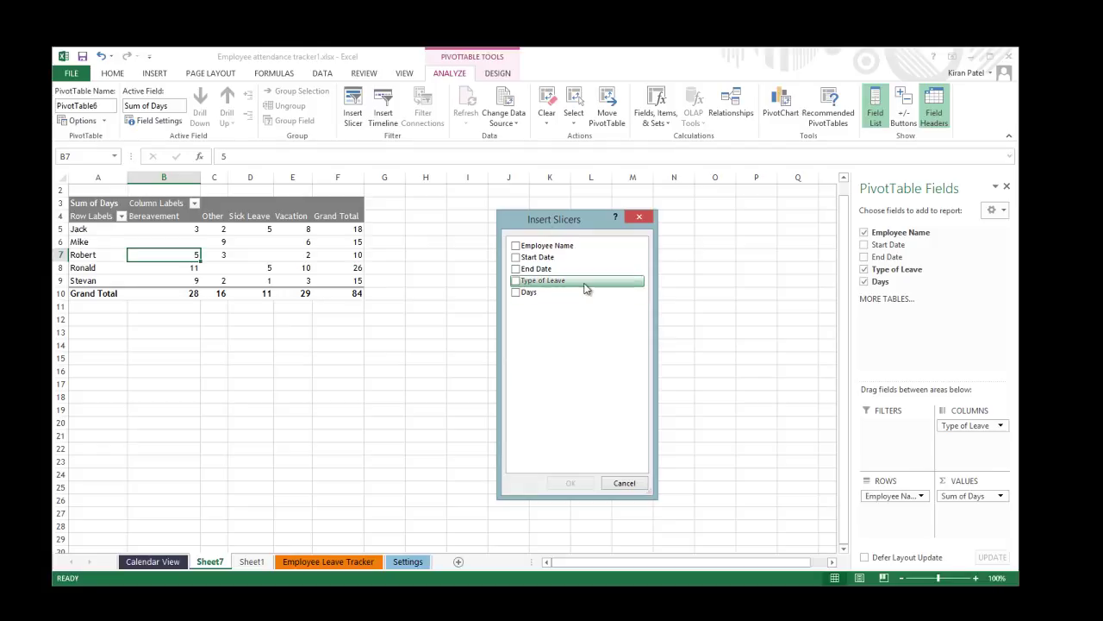
{"action": "left_click", "coordinate": [517, 247]}
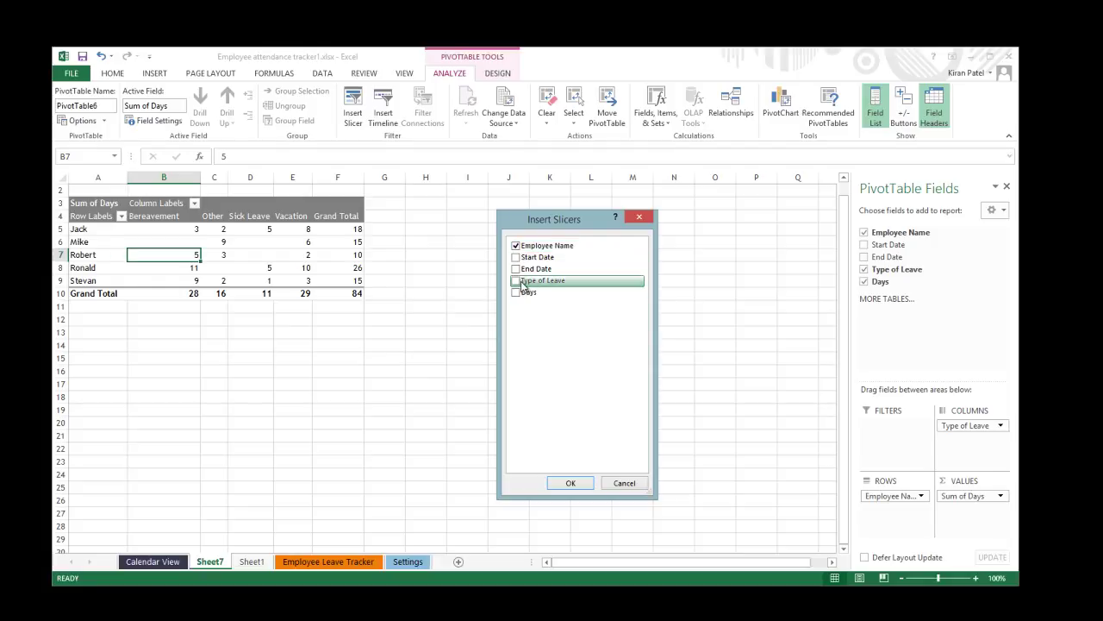
{"action": "left_click", "coordinate": [570, 483]}
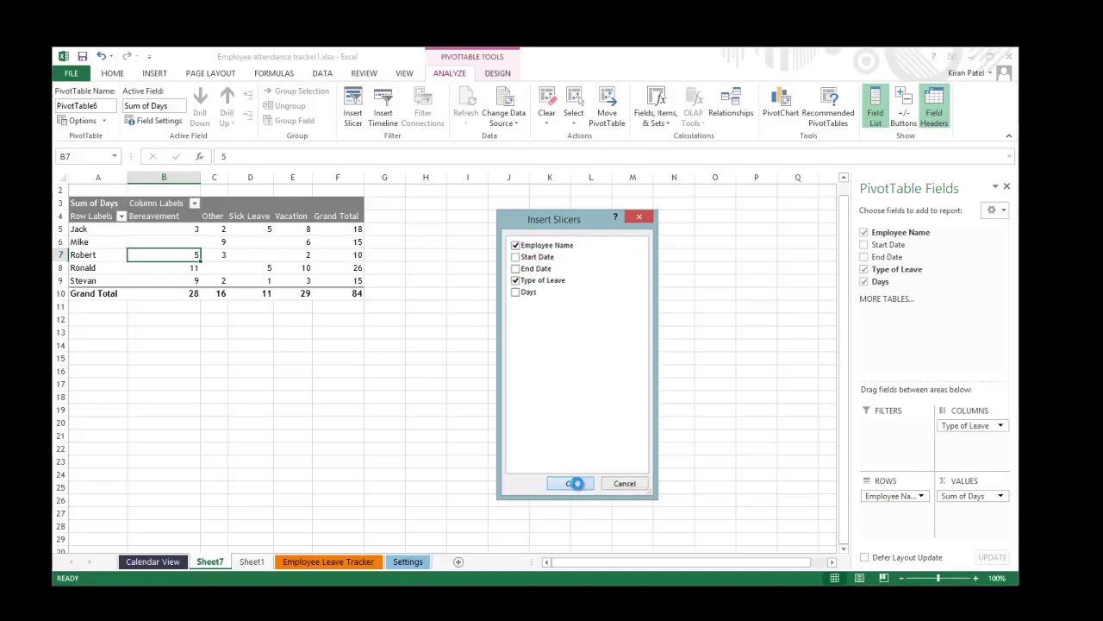
Step: Arrange the Employee Name and Type of Leave slicers side by side below the PivotTable
{"action": "left_click_drag", "start_coordinate": [438, 311], "coordinate": [598, 307]}
{"action": "left_click_drag", "start_coordinate": [440, 280], "coordinate": [385, 311]}
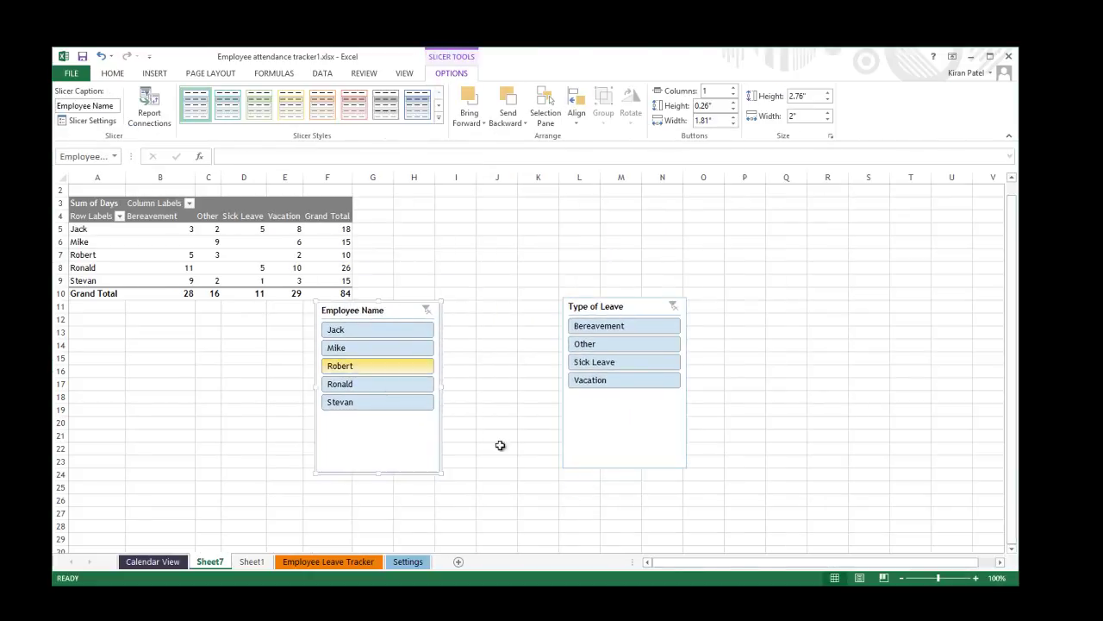
{"action": "left_click_drag", "start_coordinate": [617, 310], "coordinate": [521, 314]}
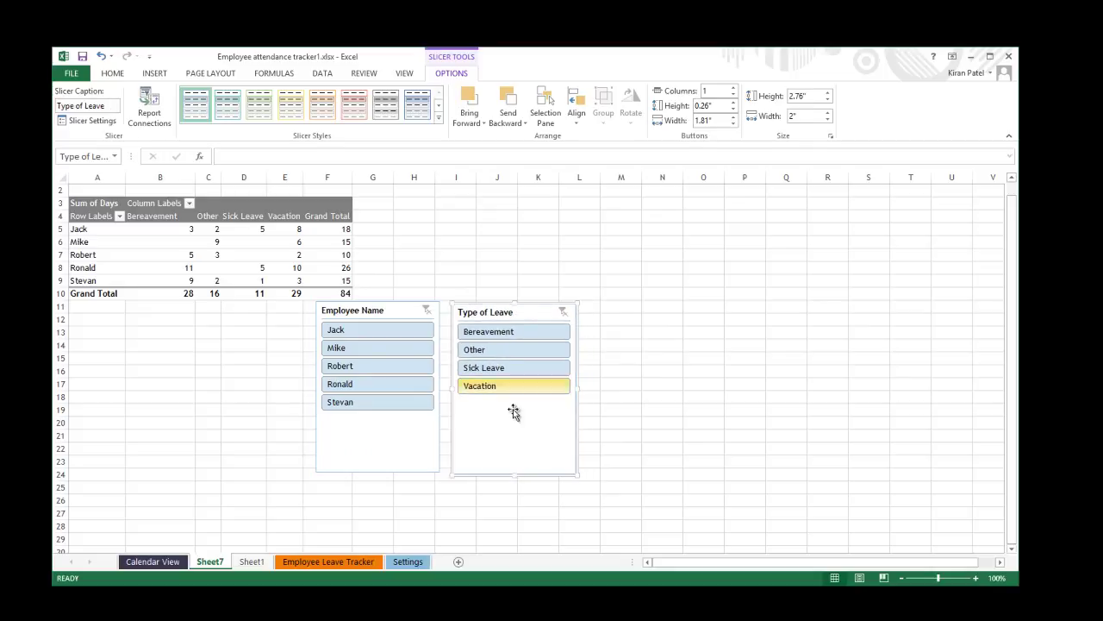
Step: Filter the PivotTable with the slicers to Sick Leave for the first two employees available for that leave type
{"action": "left_click", "coordinate": [369, 332]}
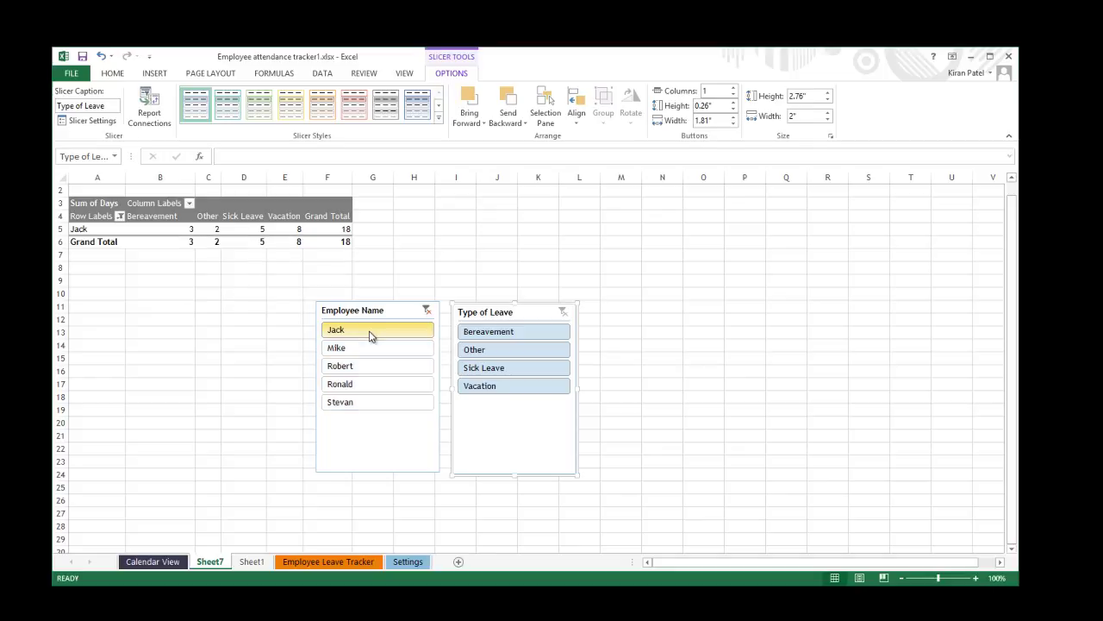
{"action": "left_click", "coordinate": [485, 369]}
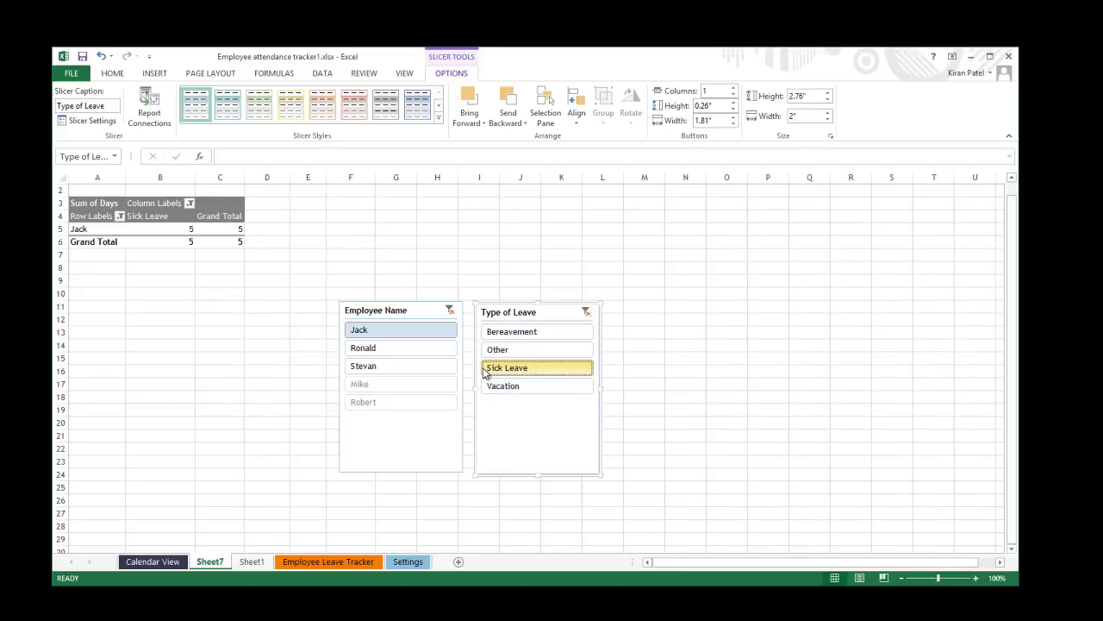
{"action": "left_click", "coordinate": [383, 347]}
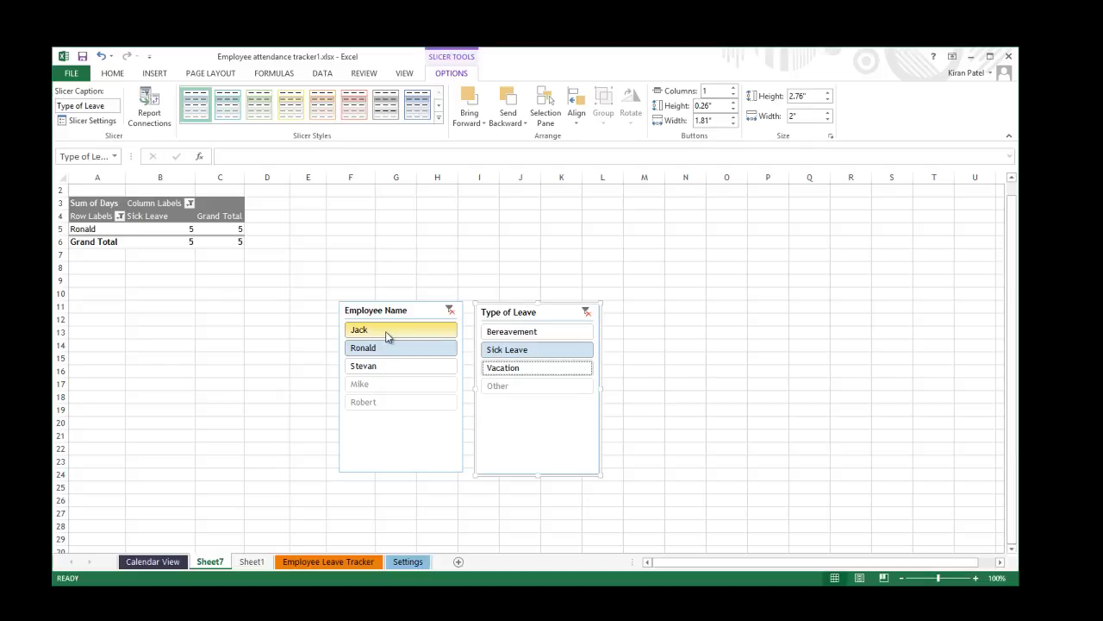
{"action": "left_click", "coordinate": [386, 330], "text": "ctrl"}
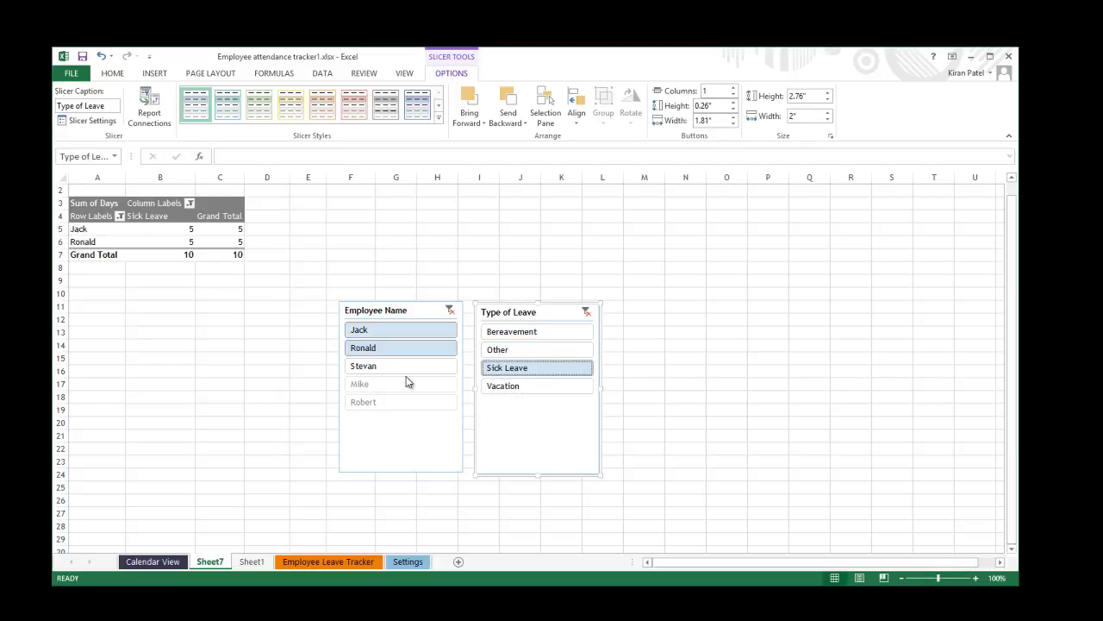
Step: Extend the slicer filters to all three employees with sick leave and add Vacation to the leave types
{"action": "left_click", "coordinate": [402, 367]}
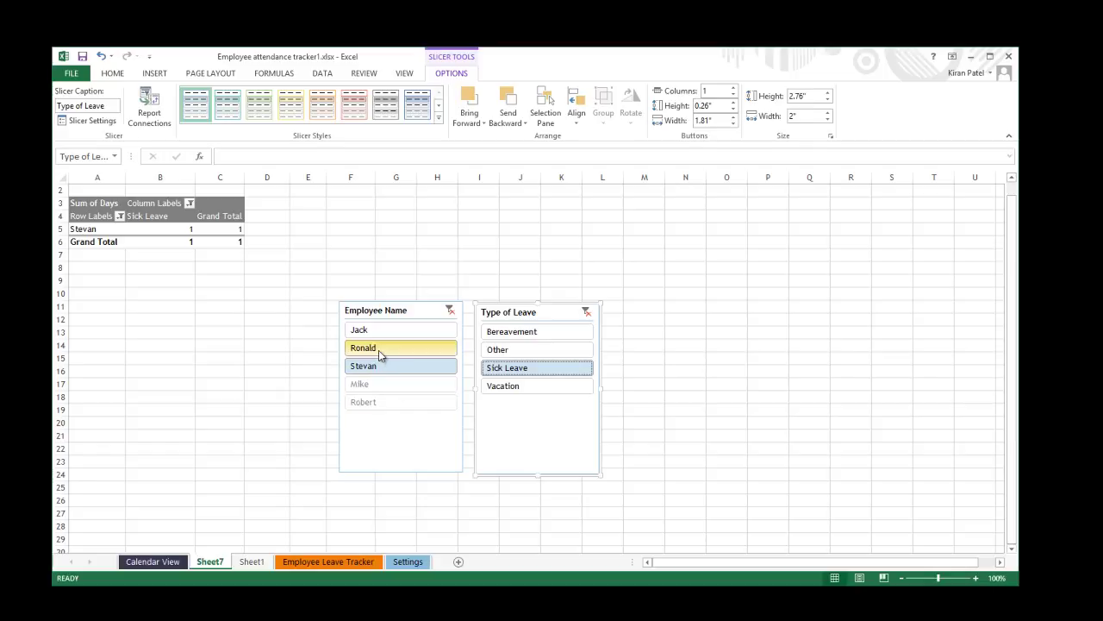
{"action": "left_click", "coordinate": [394, 330], "text": "shift"}
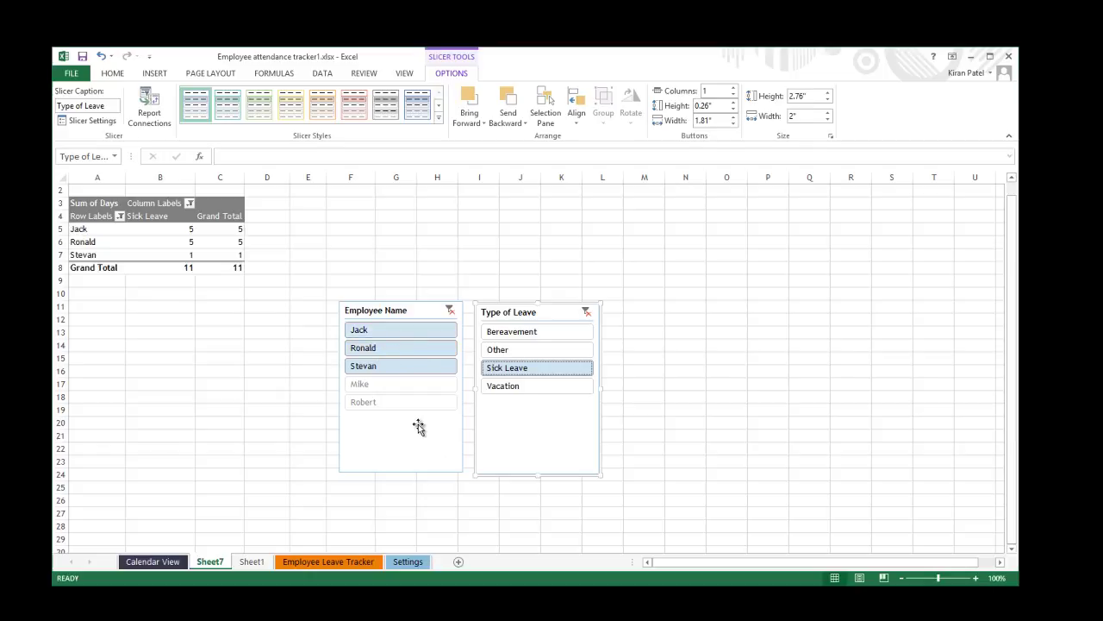
{"action": "left_click", "coordinate": [515, 392]}
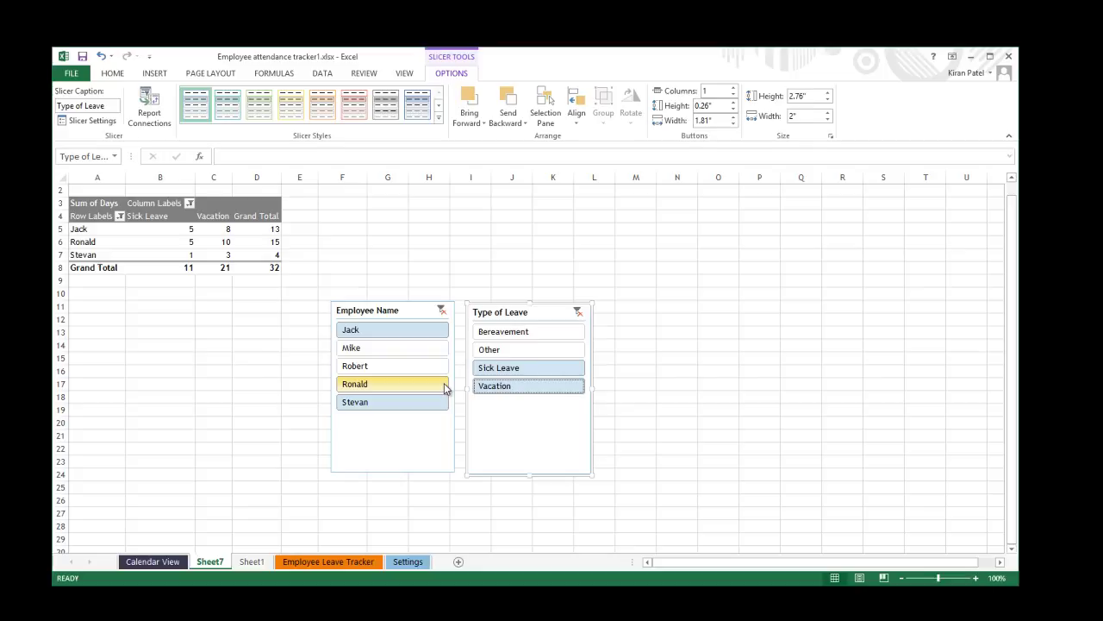
Step: Clear the filters of both slicers and delete the Employee Name slicer
{"action": "left_click", "coordinate": [441, 309]}
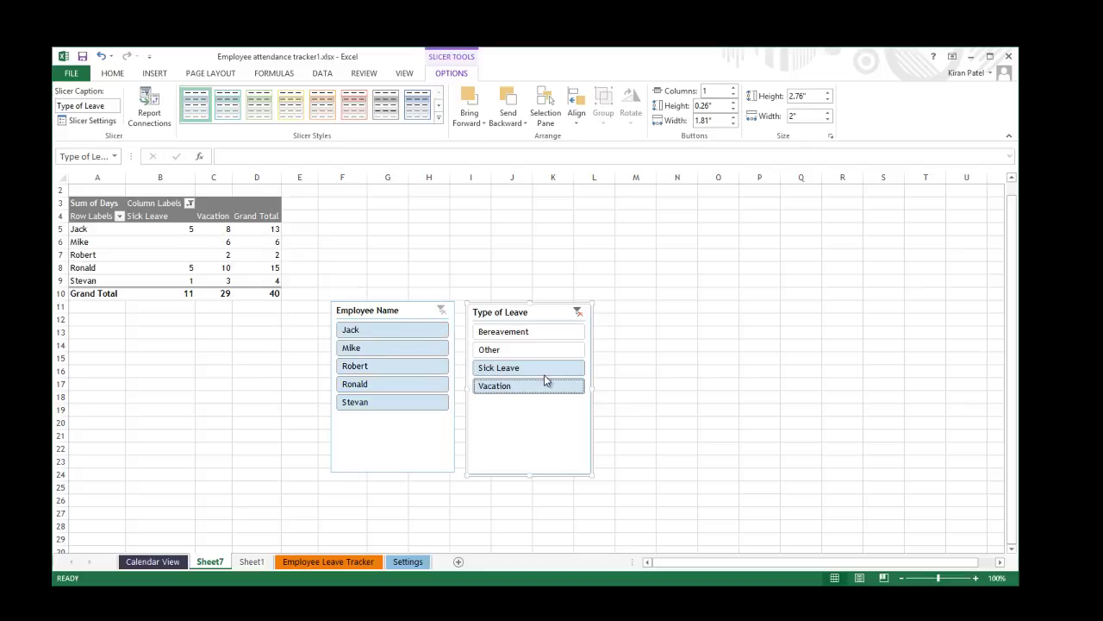
{"action": "left_click", "coordinate": [578, 311]}
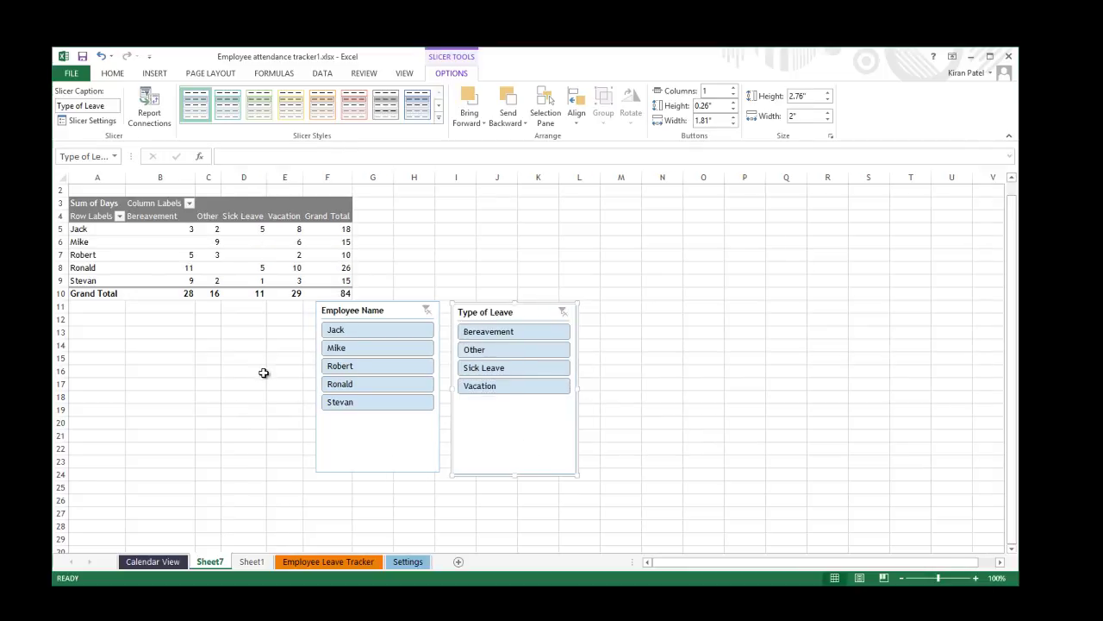
{"action": "left_click", "coordinate": [270, 256]}
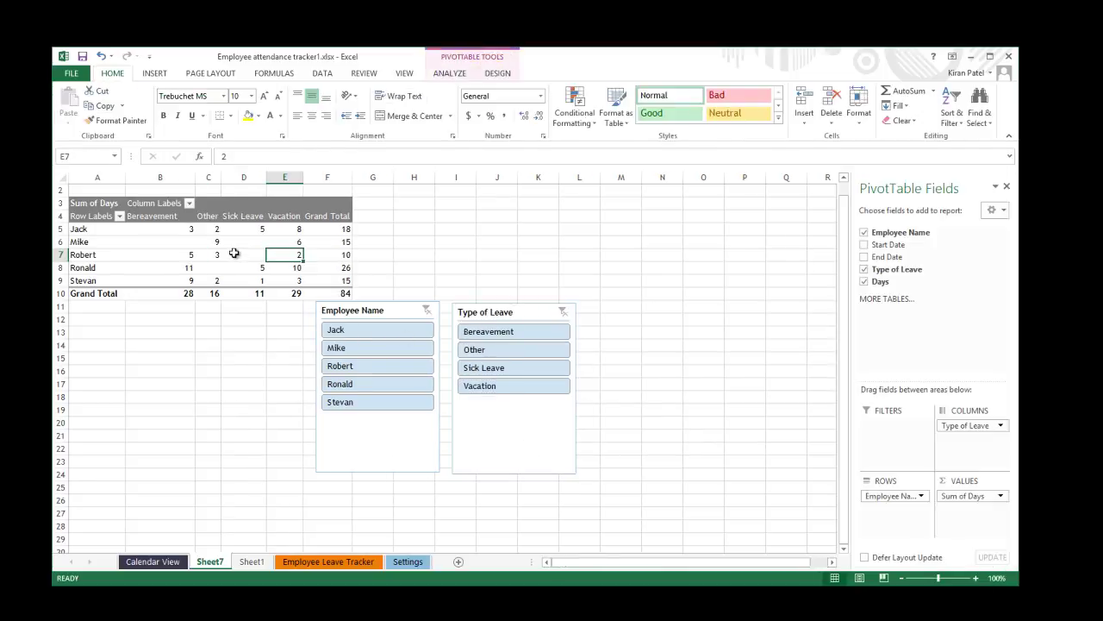
{"action": "mouse_move", "coordinate": [233, 253]}
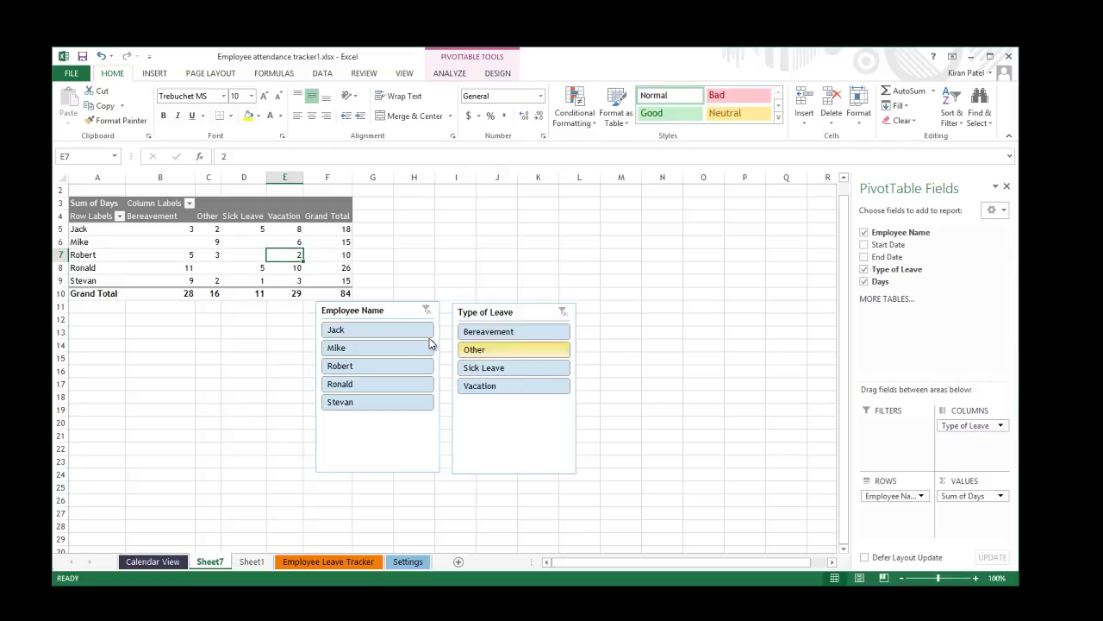
{"action": "left_click", "coordinate": [427, 311]}
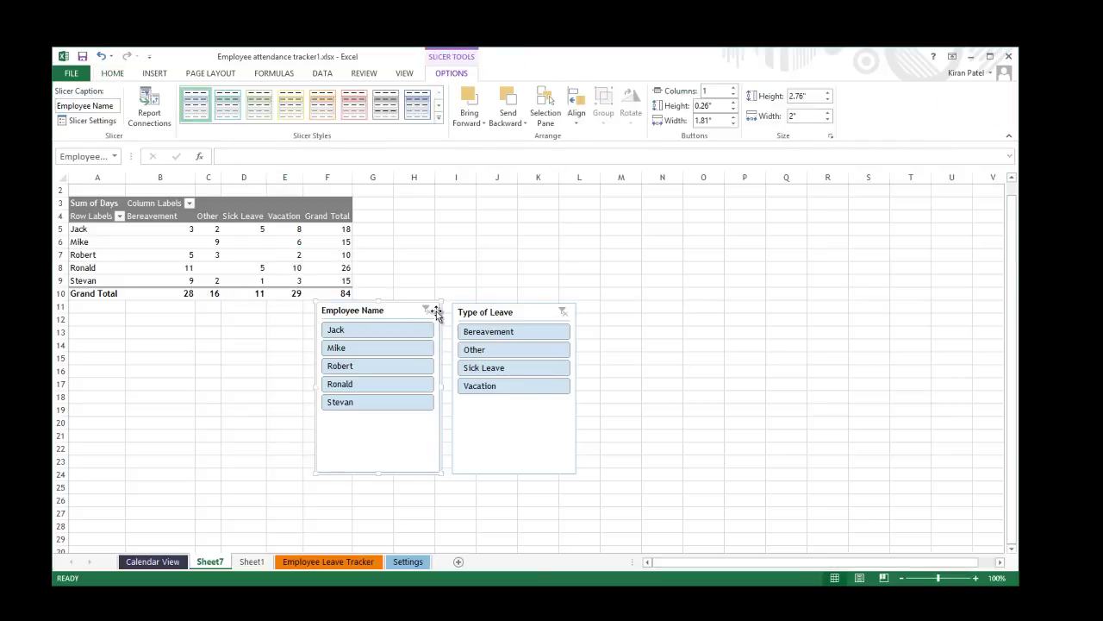
{"action": "key", "text": "Delete"}
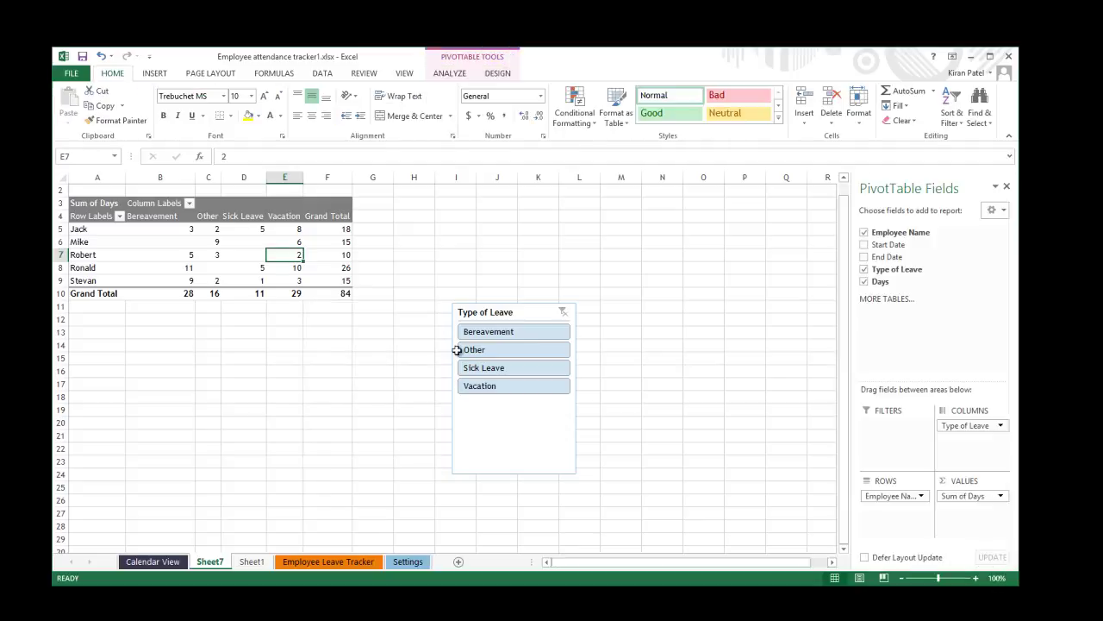
Step: Try the Other filter in the Type of Leave slicer, clear it and delete the slicer
{"action": "left_click", "coordinate": [497, 352]}
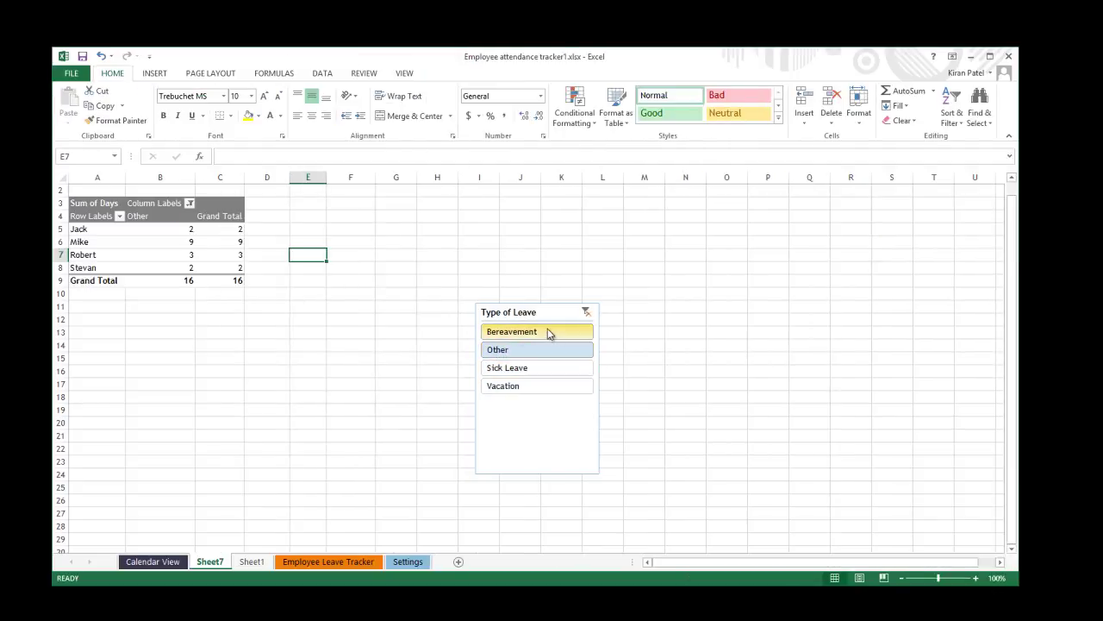
{"action": "left_click", "coordinate": [586, 312]}
{"action": "left_click", "coordinate": [509, 419]}
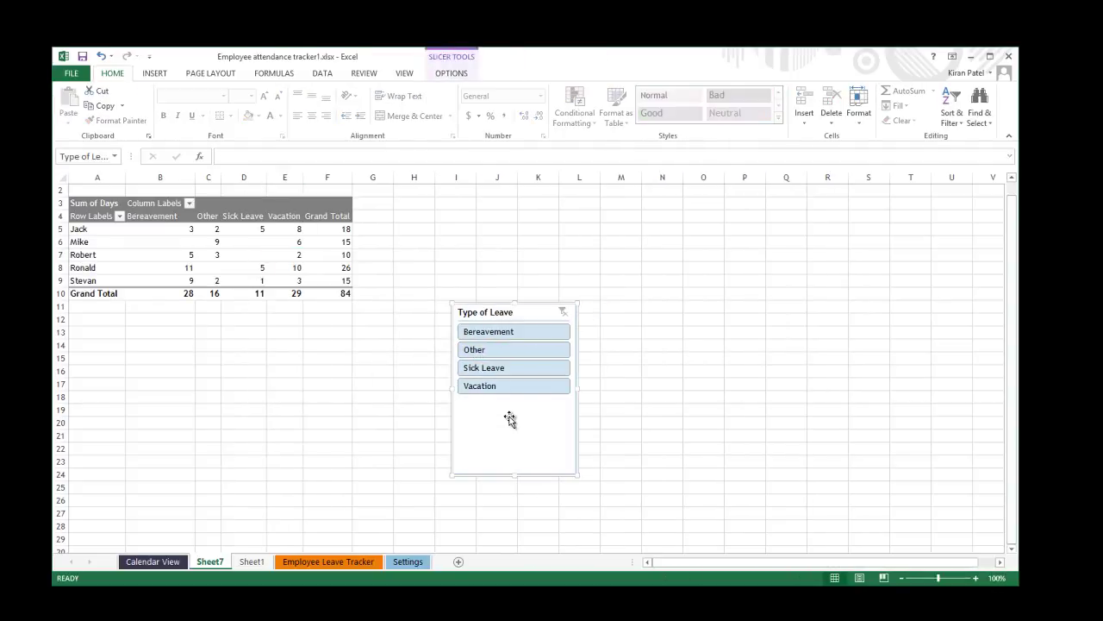
{"action": "key", "text": "Delete"}
Step: Insert a timeline for the Start Date field of the PivotTable
{"action": "left_click", "coordinate": [237, 259]}
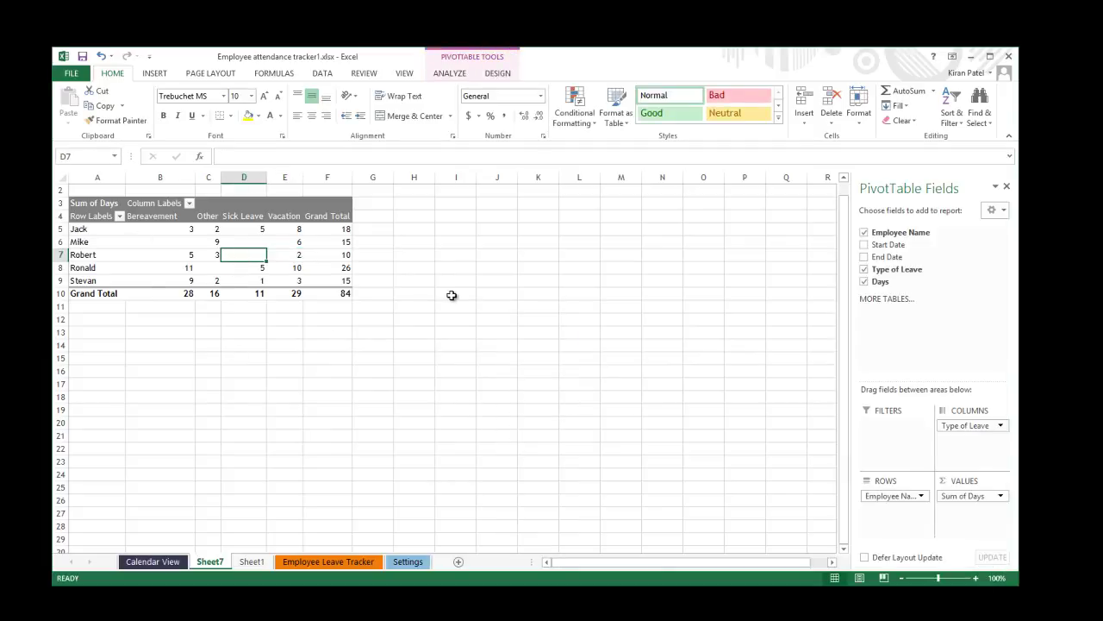
{"action": "left_click", "coordinate": [274, 254]}
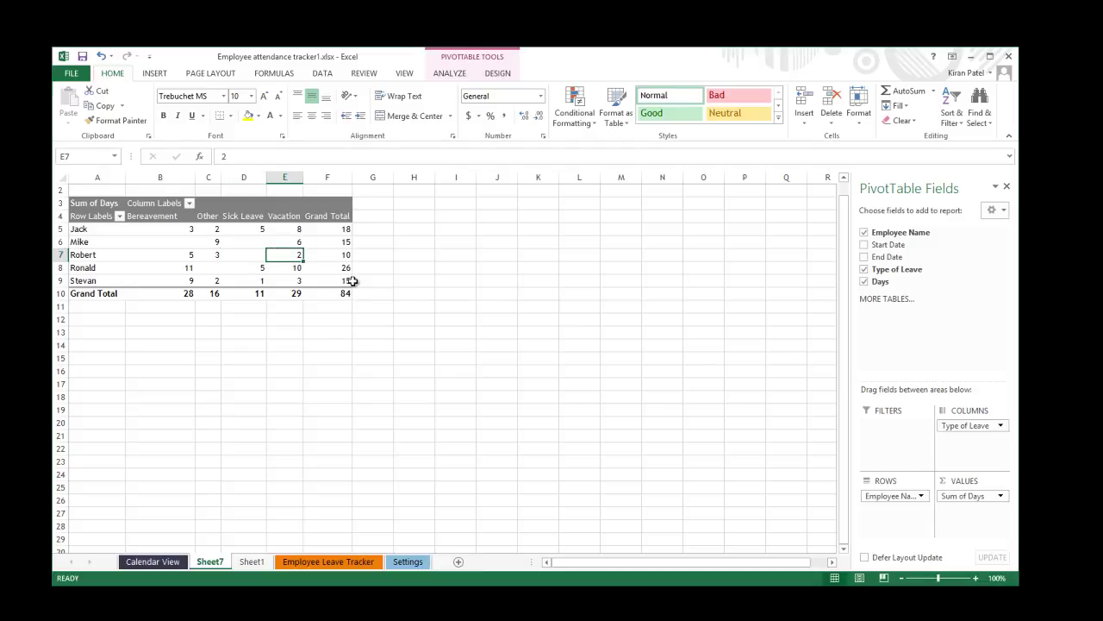
{"action": "left_click", "coordinate": [502, 74]}
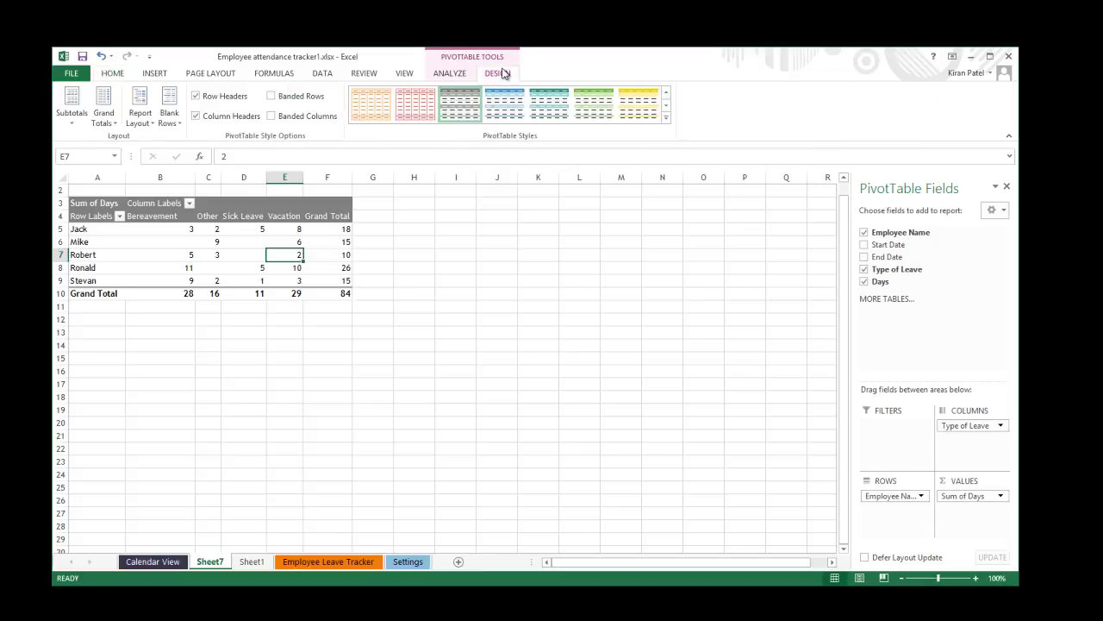
{"action": "left_click", "coordinate": [441, 74]}
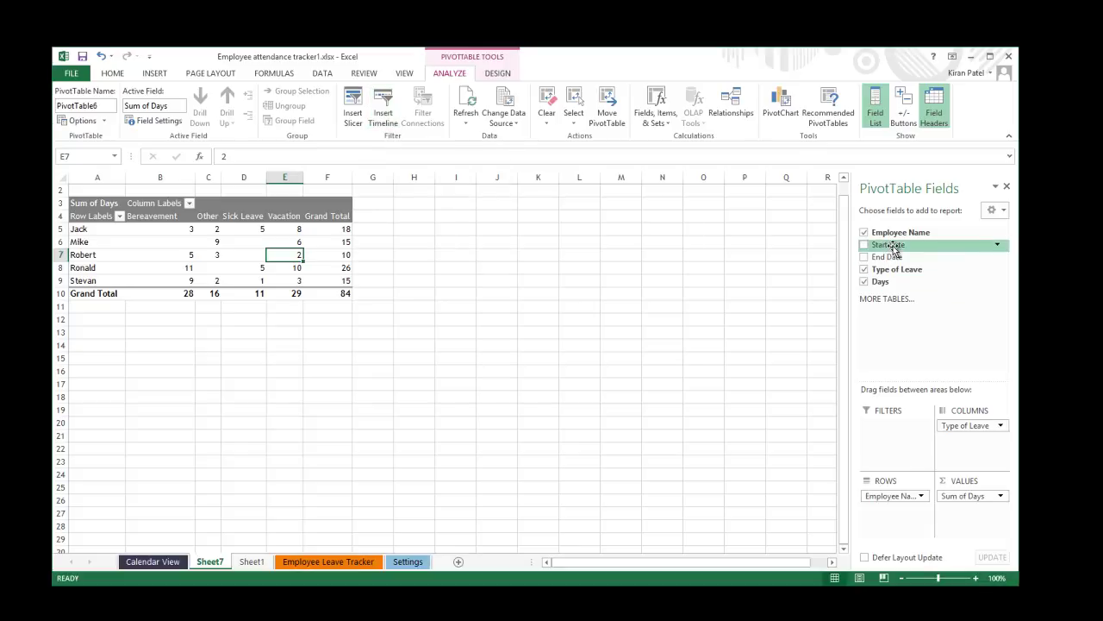
{"action": "left_click", "coordinate": [389, 125]}
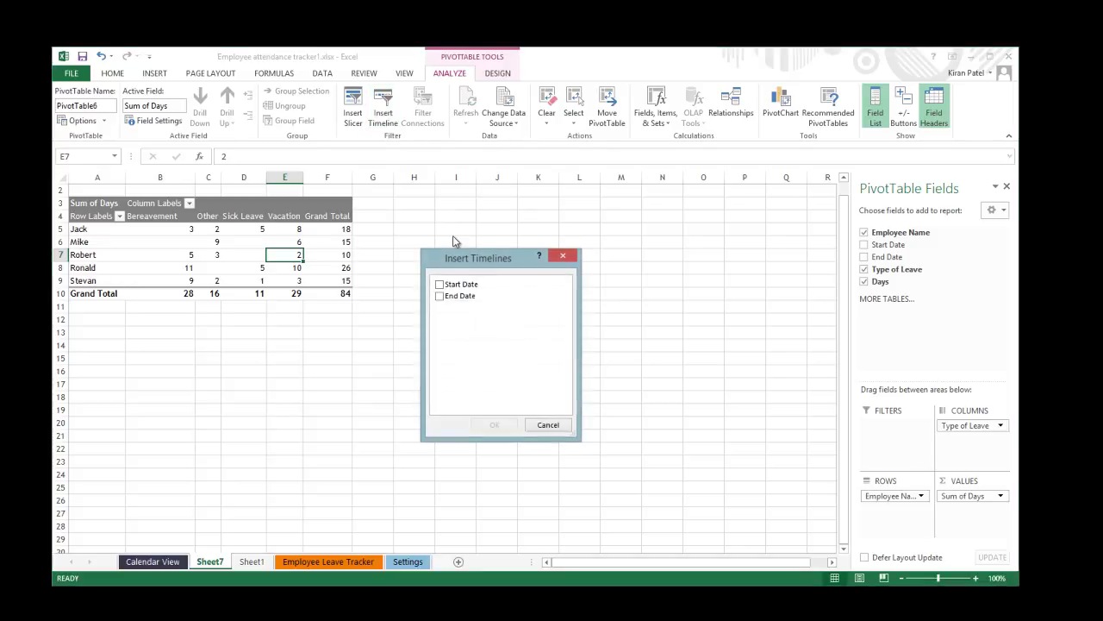
{"action": "left_click_drag", "start_coordinate": [491, 259], "coordinate": [659, 238]}
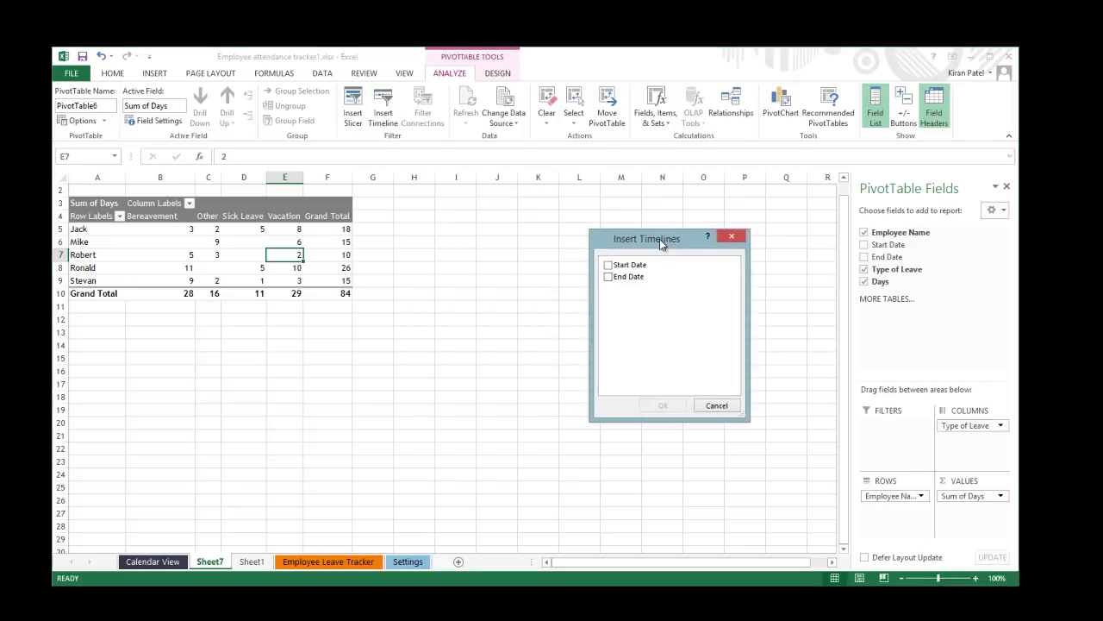
{"action": "left_click", "coordinate": [610, 266]}
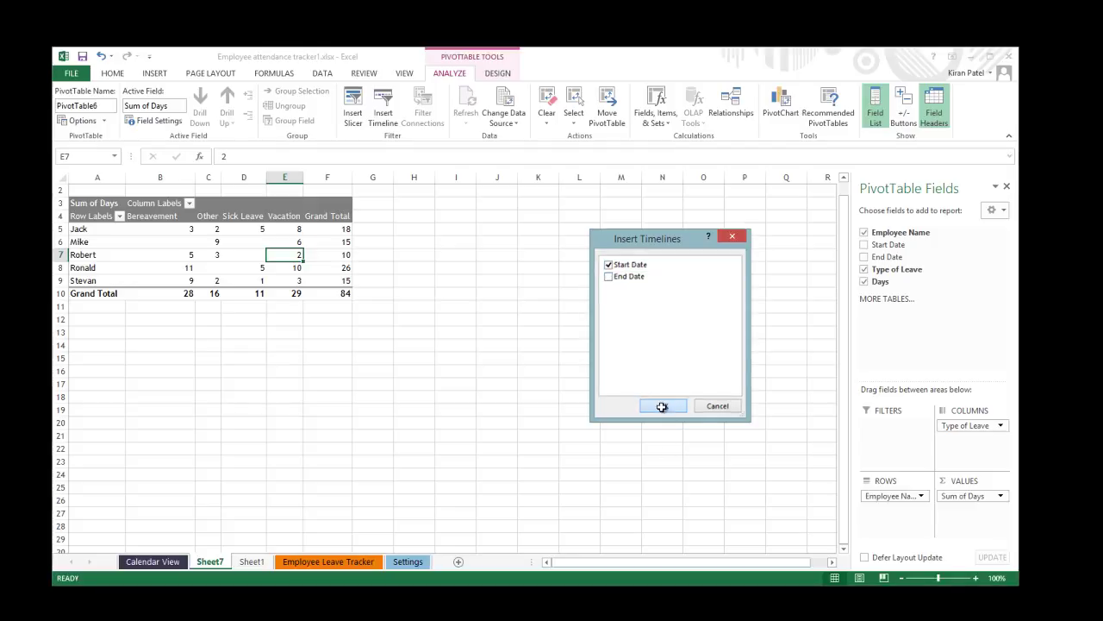
{"action": "left_click", "coordinate": [662, 407]}
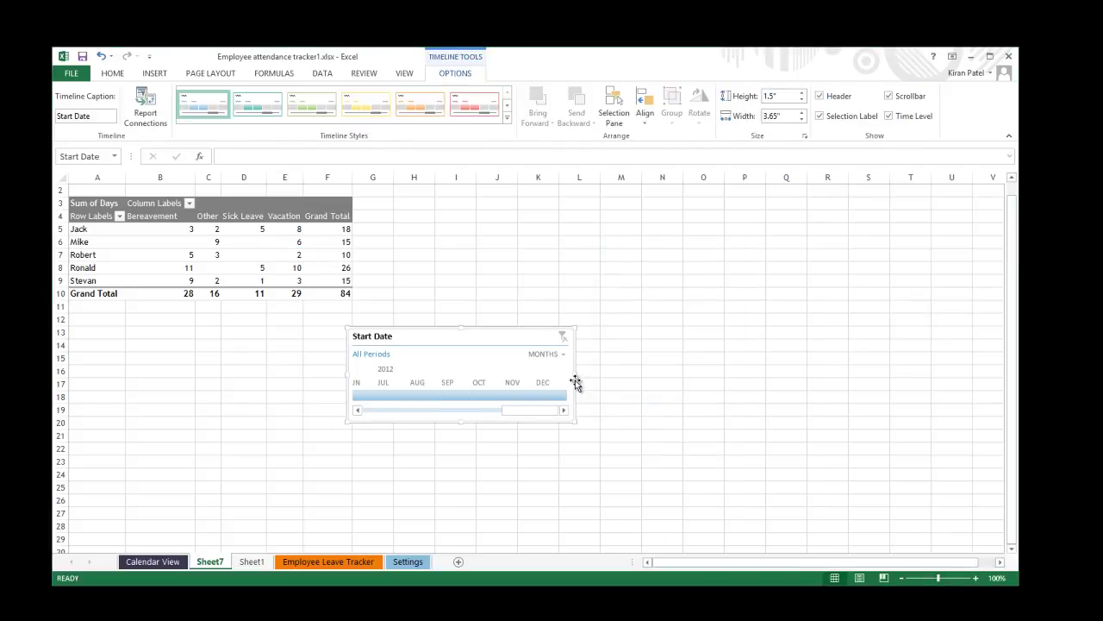
Step: Widen the Start Date timeline in both directions to 11.47" so that most of its months fit
{"action": "left_click_drag", "start_coordinate": [575, 384], "coordinate": [854, 380]}
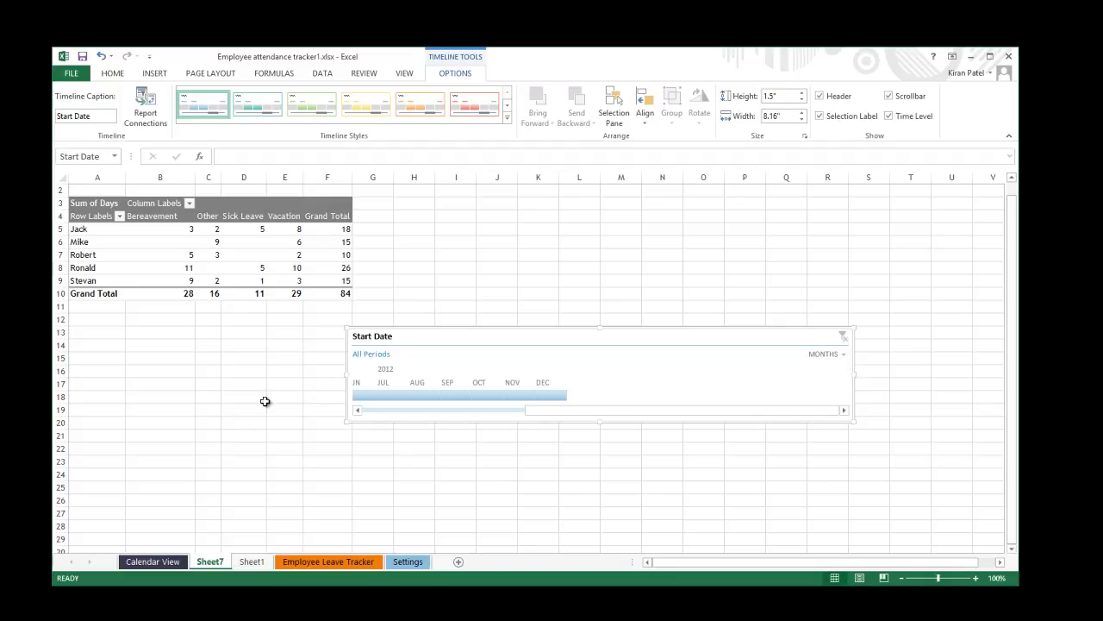
{"action": "left_click_drag", "start_coordinate": [347, 374], "coordinate": [141, 372]}
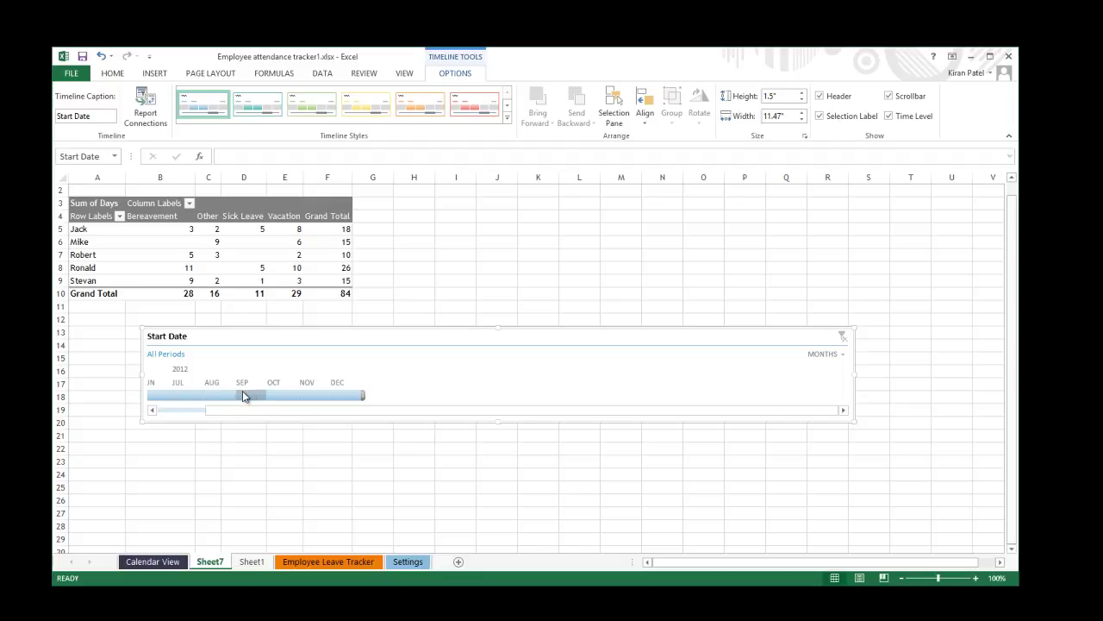
{"action": "left_click_drag", "start_coordinate": [272, 411], "coordinate": [223, 412]}
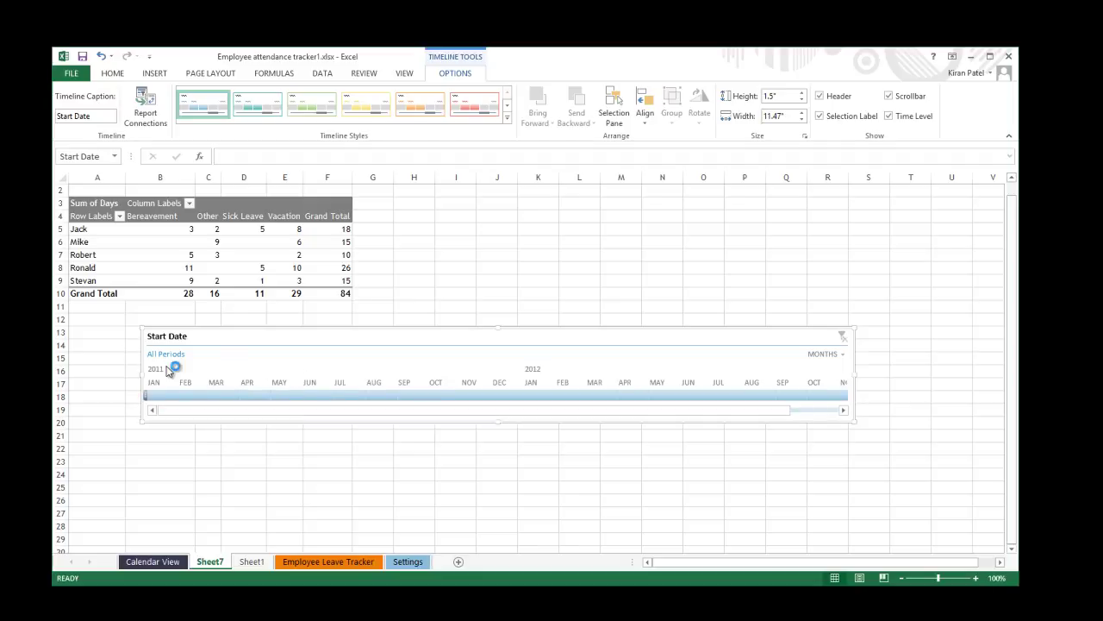
Step: Try the Quarters and Days time levels on the Start Date timeline and return it to Months
{"action": "left_click", "coordinate": [844, 355]}
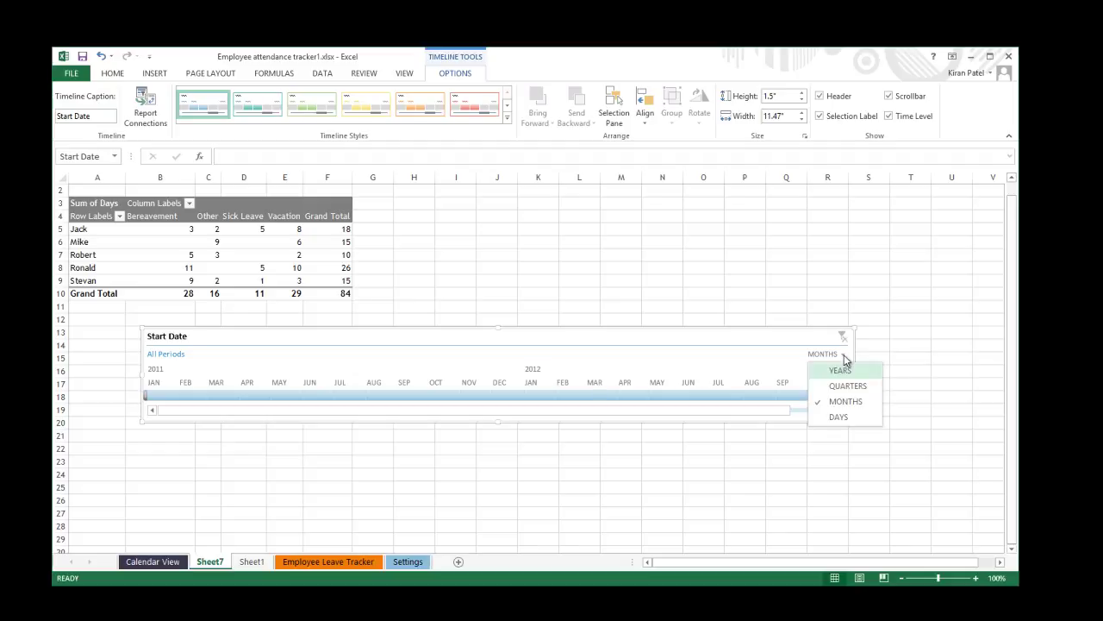
{"action": "left_click", "coordinate": [845, 387]}
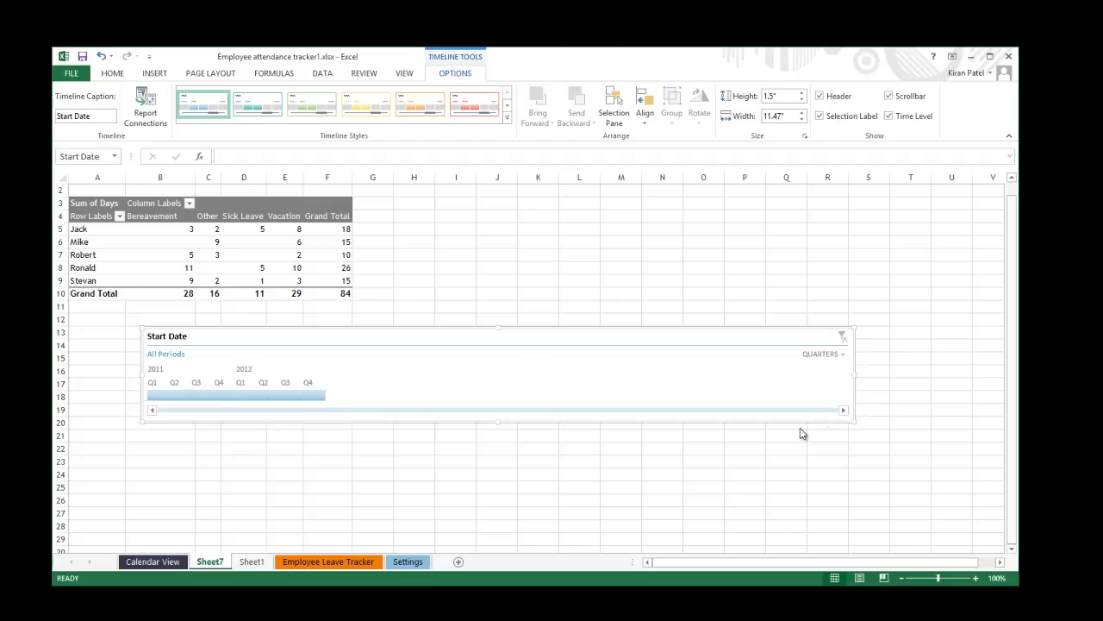
{"action": "left_click", "coordinate": [838, 355]}
{"action": "left_click", "coordinate": [832, 417]}
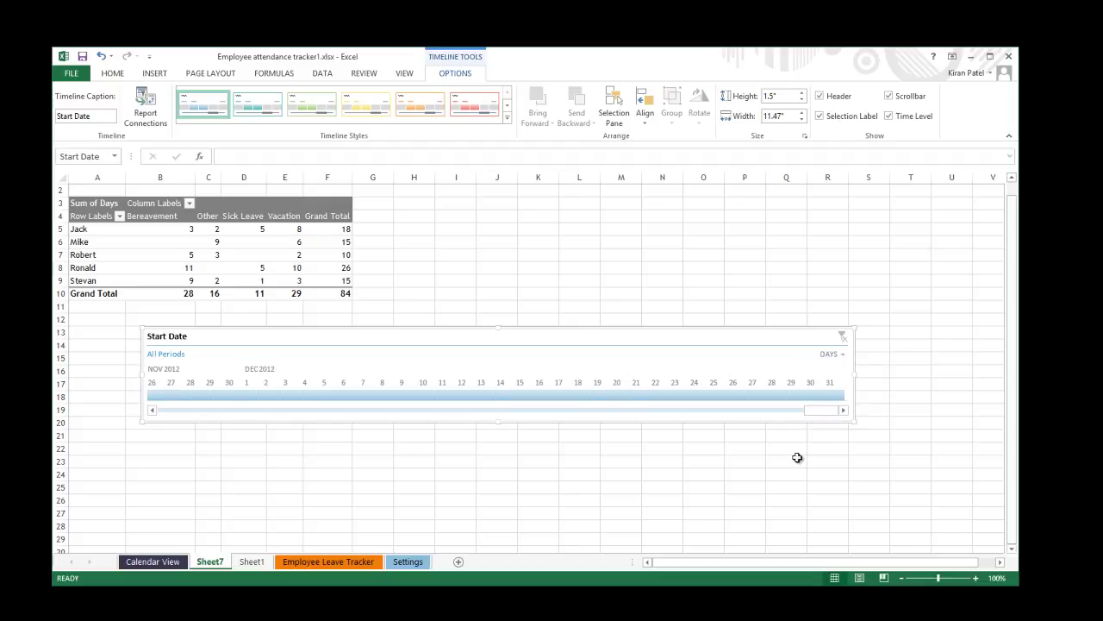
{"action": "left_click", "coordinate": [840, 355]}
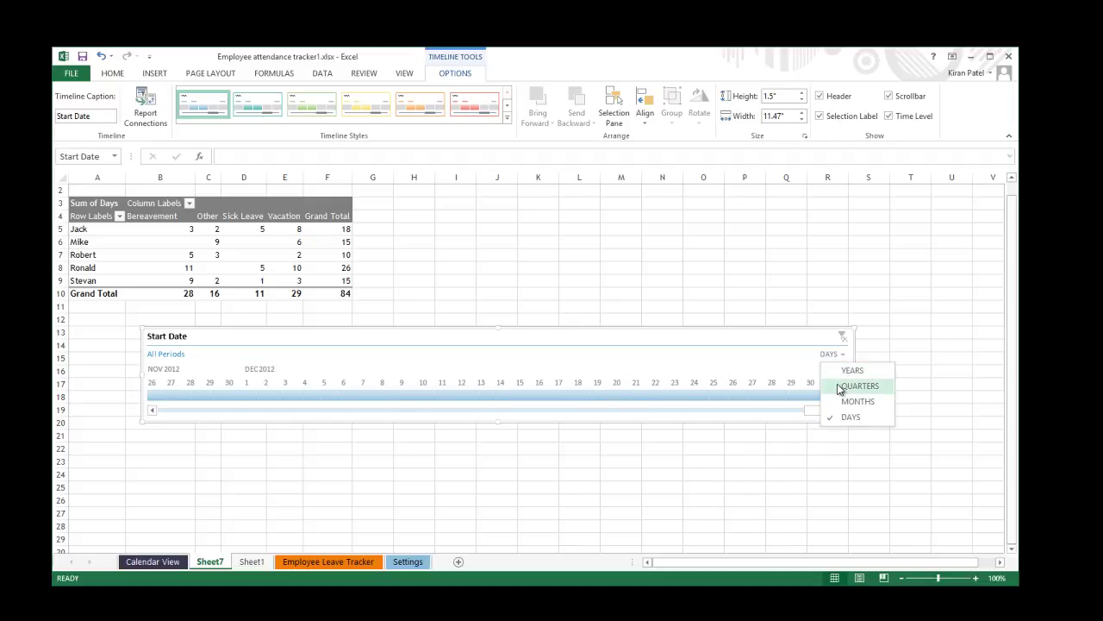
{"action": "left_click", "coordinate": [856, 401]}
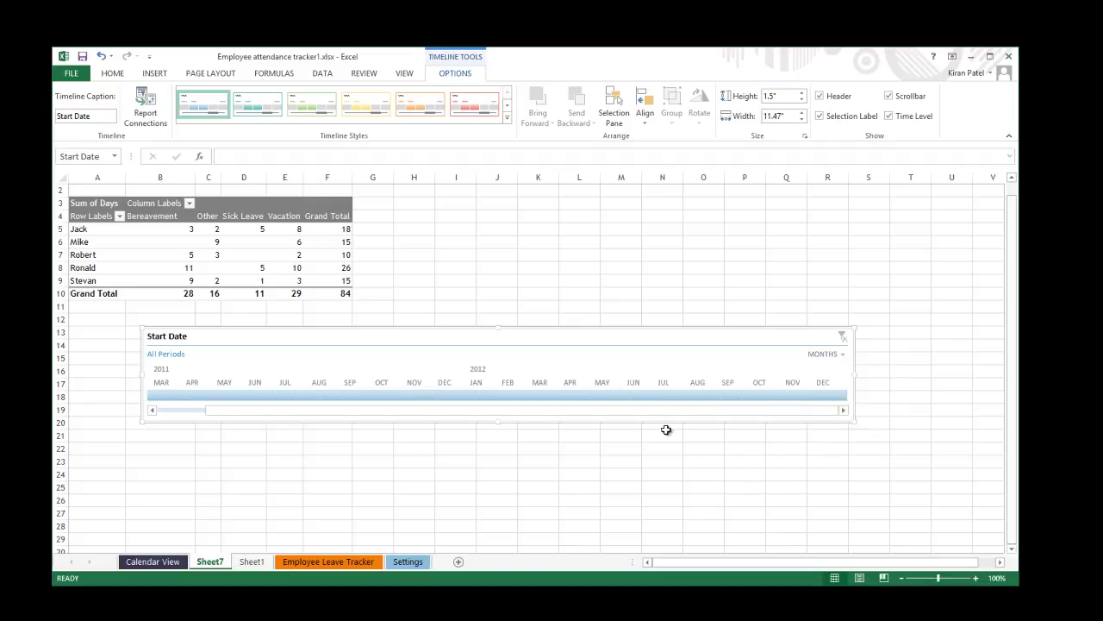
Step: Filter the PivotTable to January 2011 on the timeline and extend the range through December 2011
{"action": "left_click_drag", "start_coordinate": [497, 411], "coordinate": [411, 406]}
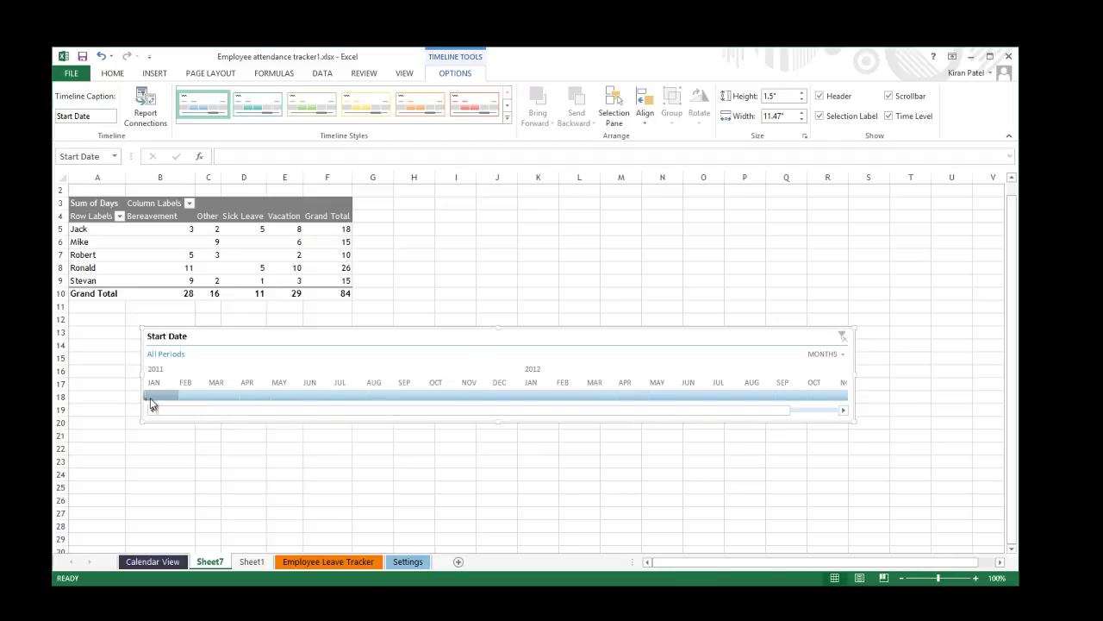
{"action": "left_click", "coordinate": [179, 396]}
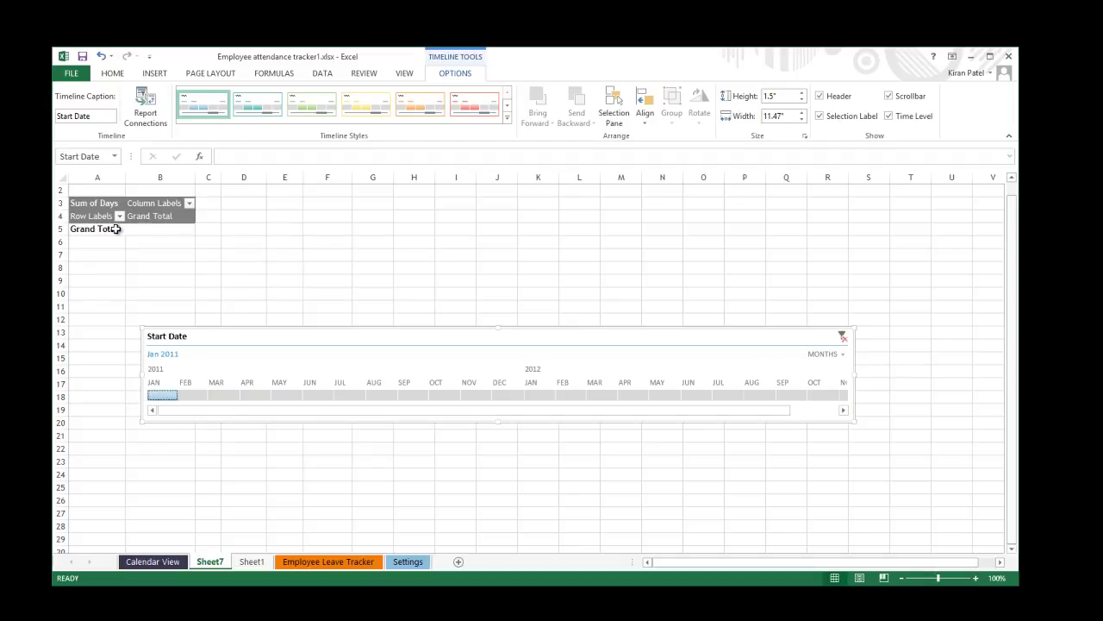
{"action": "left_click_drag", "start_coordinate": [181, 394], "coordinate": [522, 400]}
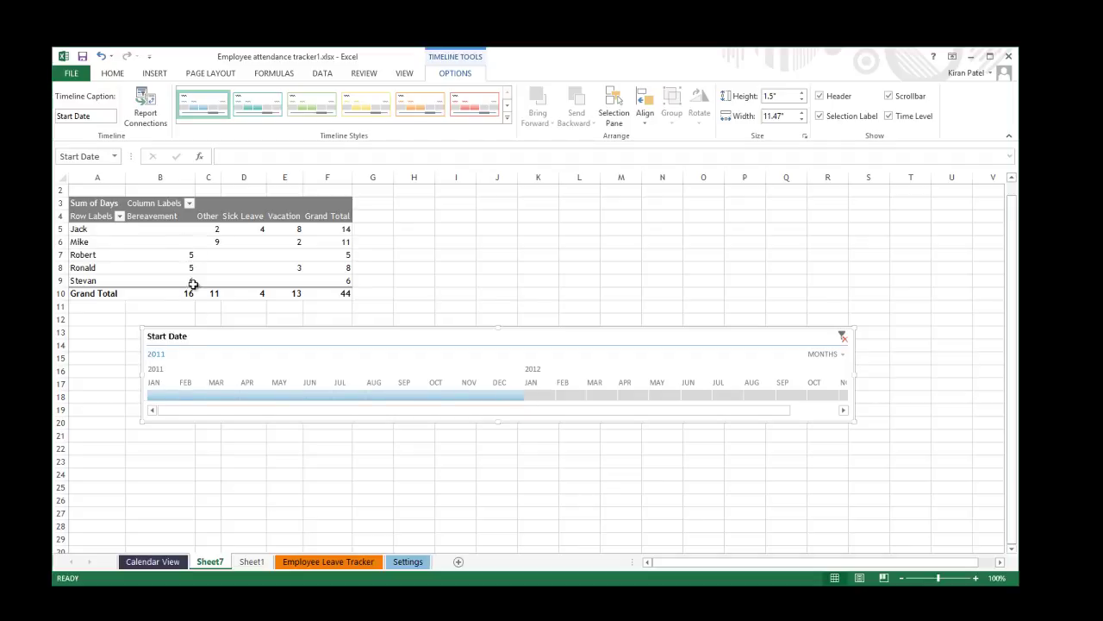
Step: Move the timeline to the sheet's left edge below the PivotTable and extend its range through December 2012
{"action": "left_click", "coordinate": [329, 267]}
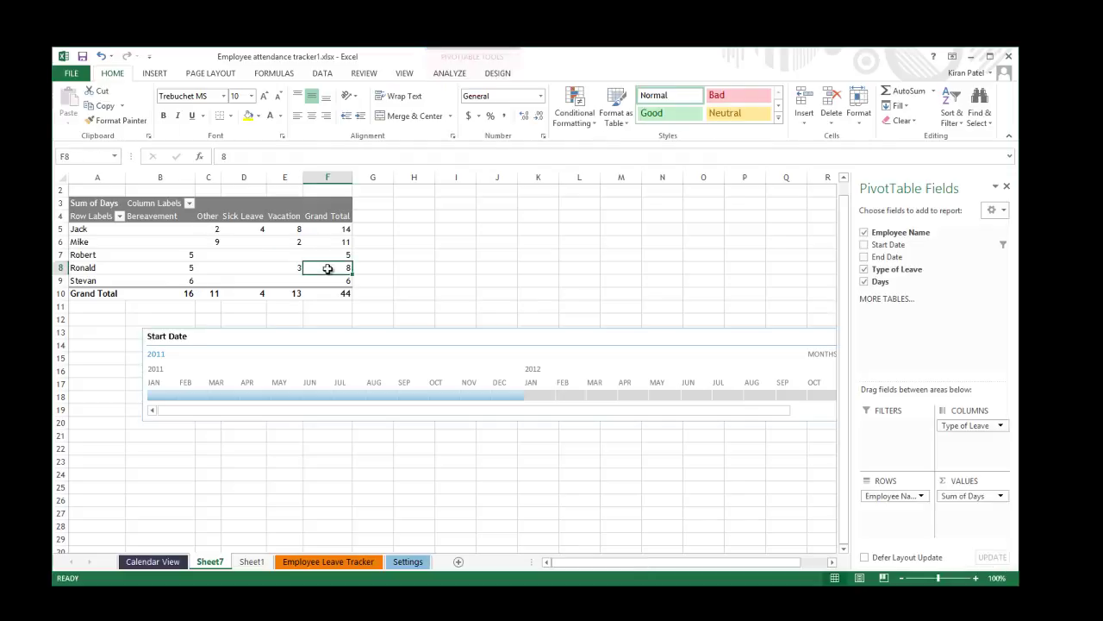
{"action": "left_click", "coordinate": [399, 366]}
{"action": "left_click_drag", "start_coordinate": [471, 333], "coordinate": [399, 338]}
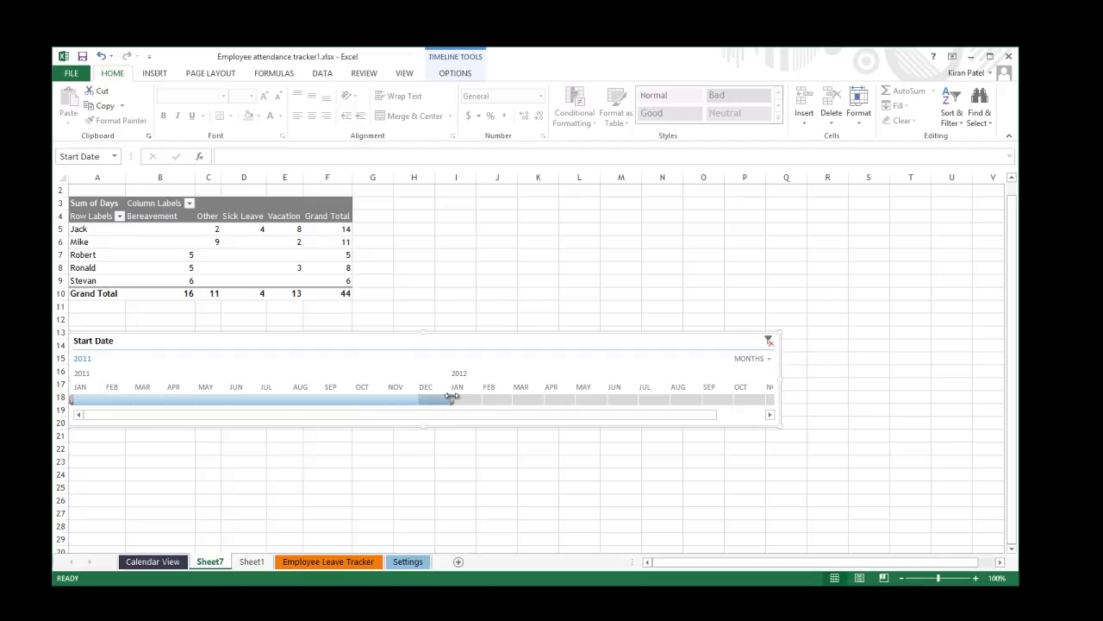
{"action": "left_click_drag", "start_coordinate": [454, 396], "coordinate": [784, 405]}
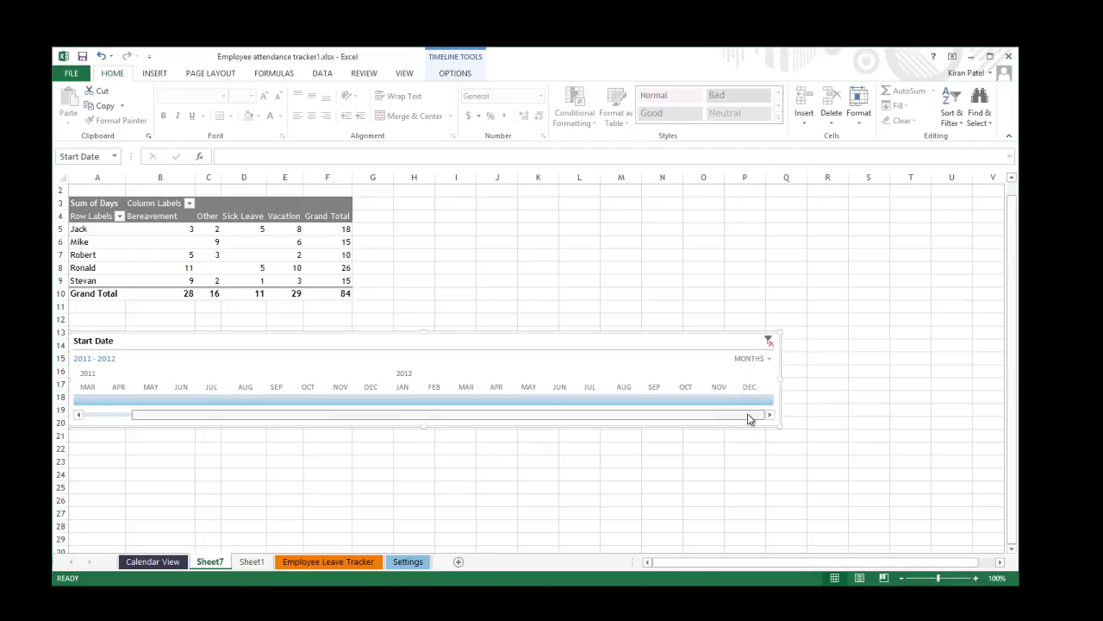
Step: Switch the timeline to Quarters, shift it toward the right, and filter to Q1–Q2 2011, extending the range through Q4 2011
{"action": "left_click", "coordinate": [770, 360]}
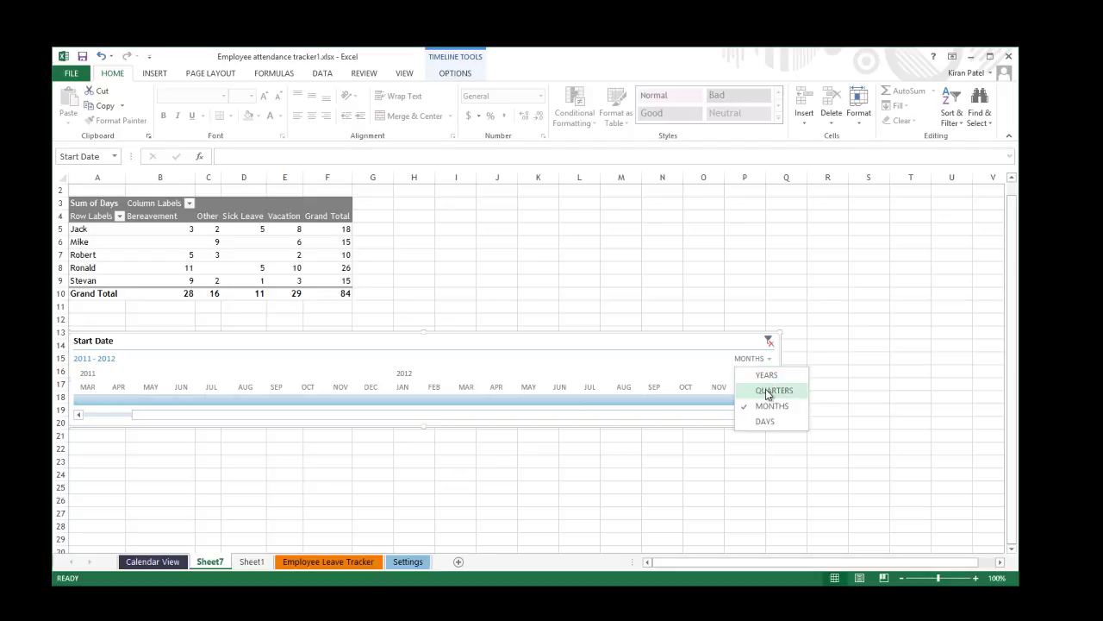
{"action": "left_click", "coordinate": [768, 389]}
{"action": "left_click_drag", "start_coordinate": [414, 340], "coordinate": [593, 340]}
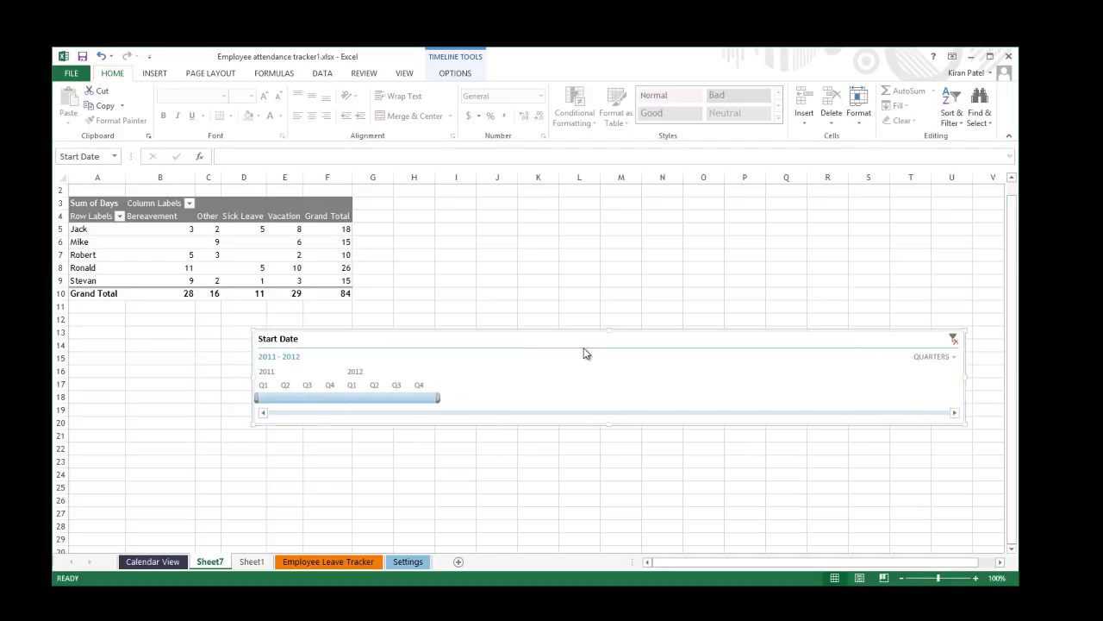
{"action": "left_click_drag", "start_coordinate": [440, 399], "coordinate": [304, 398]}
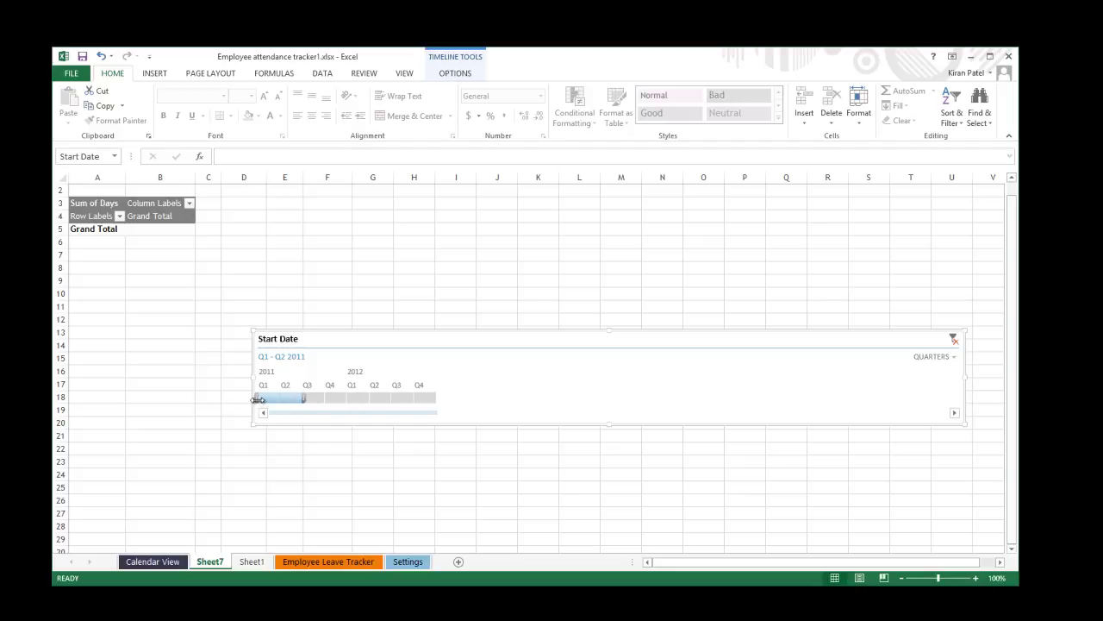
{"action": "left_click_drag", "start_coordinate": [306, 399], "coordinate": [349, 399]}
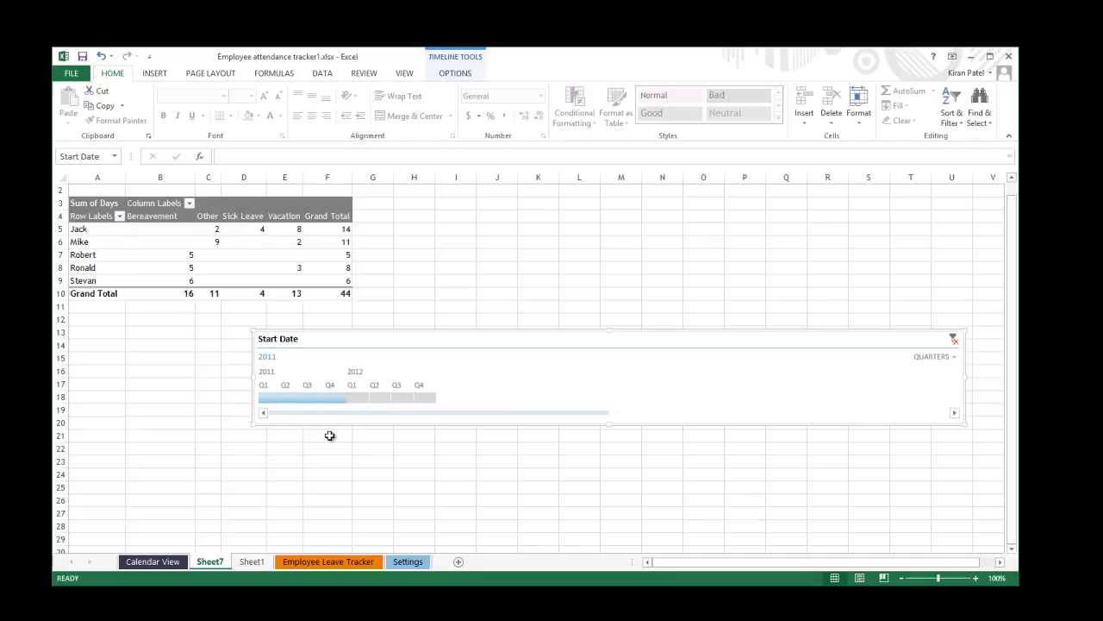
Step: Narrow the timeline range to Q4 2011, extend it through Q4 2012, and move its start to Q1 2012
{"action": "left_click_drag", "start_coordinate": [257, 398], "coordinate": [327, 398]}
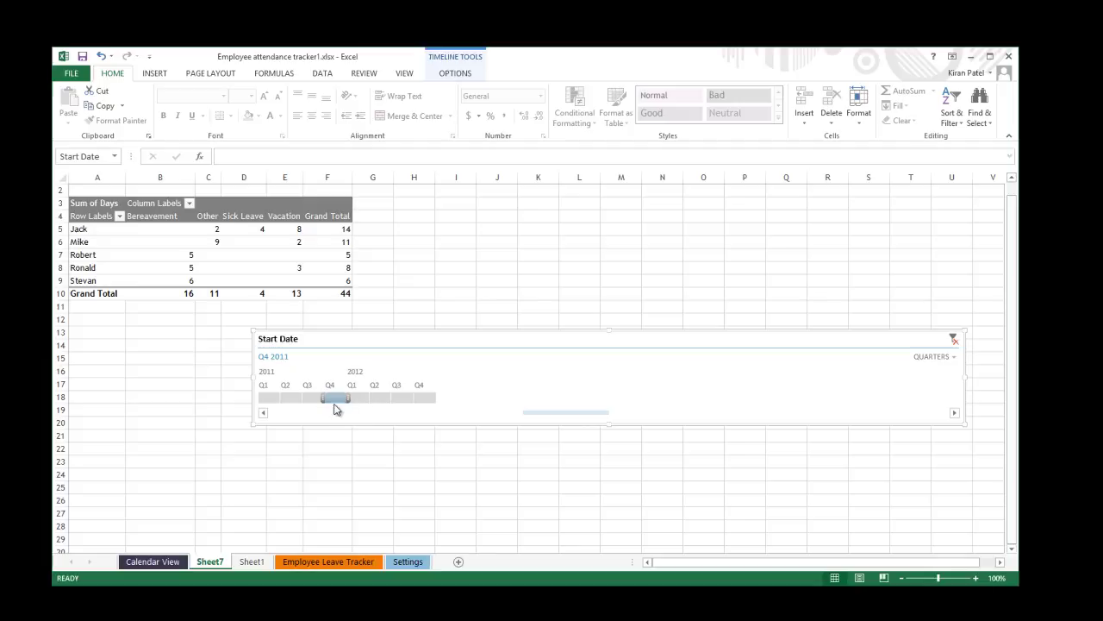
{"action": "left_click_drag", "start_coordinate": [342, 406], "coordinate": [436, 412]}
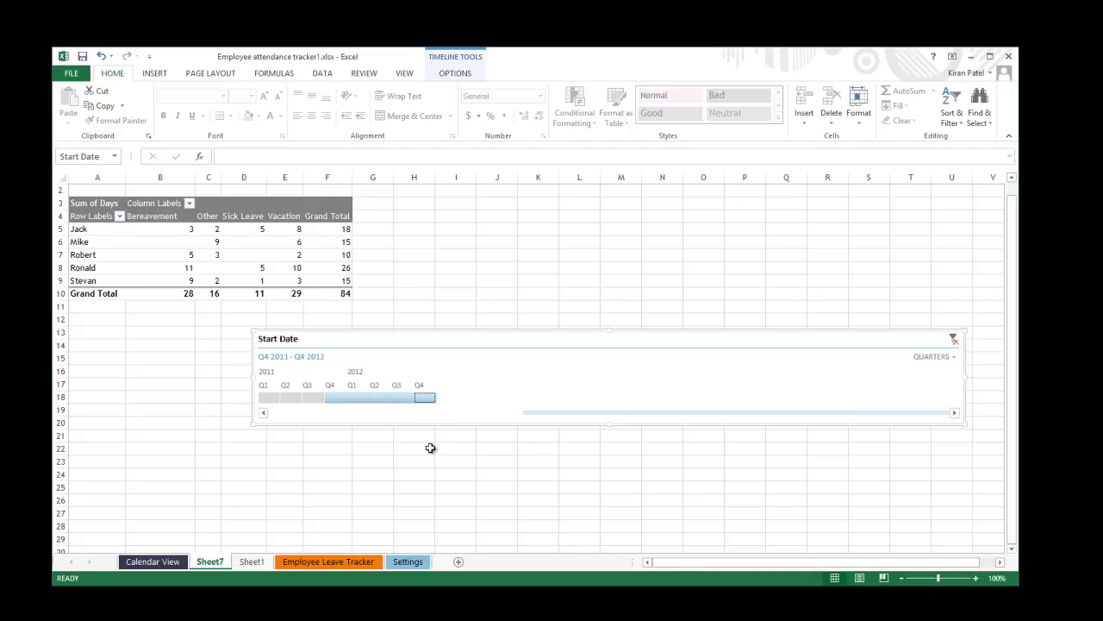
{"action": "left_click_drag", "start_coordinate": [323, 399], "coordinate": [350, 399]}
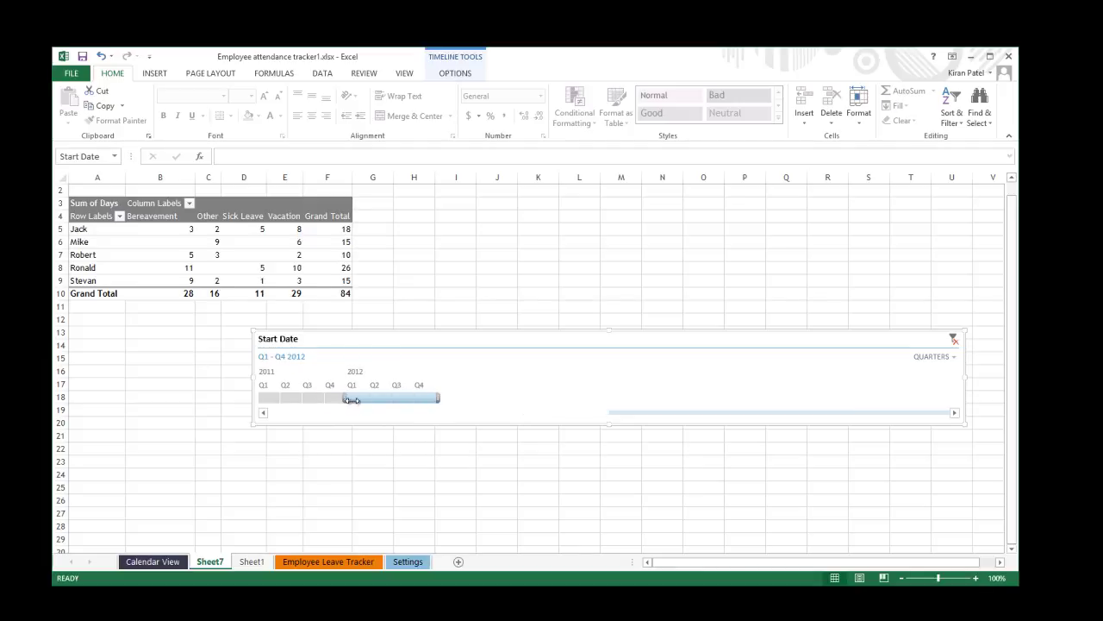
Step: Filter the PivotTable to single quarters of 2012 on the timeline, starting with Q1, moving to Q2 and ending with Q4
{"action": "left_click_drag", "start_coordinate": [351, 399], "coordinate": [352, 401]}
{"action": "left_click", "coordinate": [435, 399]}
{"action": "left_click", "coordinate": [386, 398]}
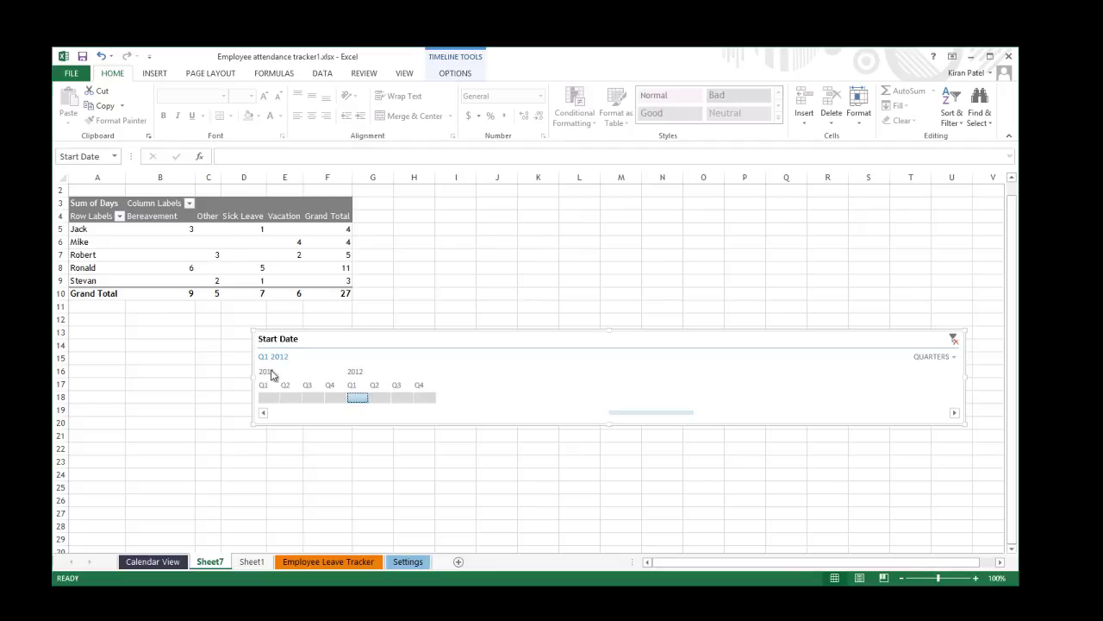
{"action": "left_click_drag", "start_coordinate": [366, 402], "coordinate": [376, 398]}
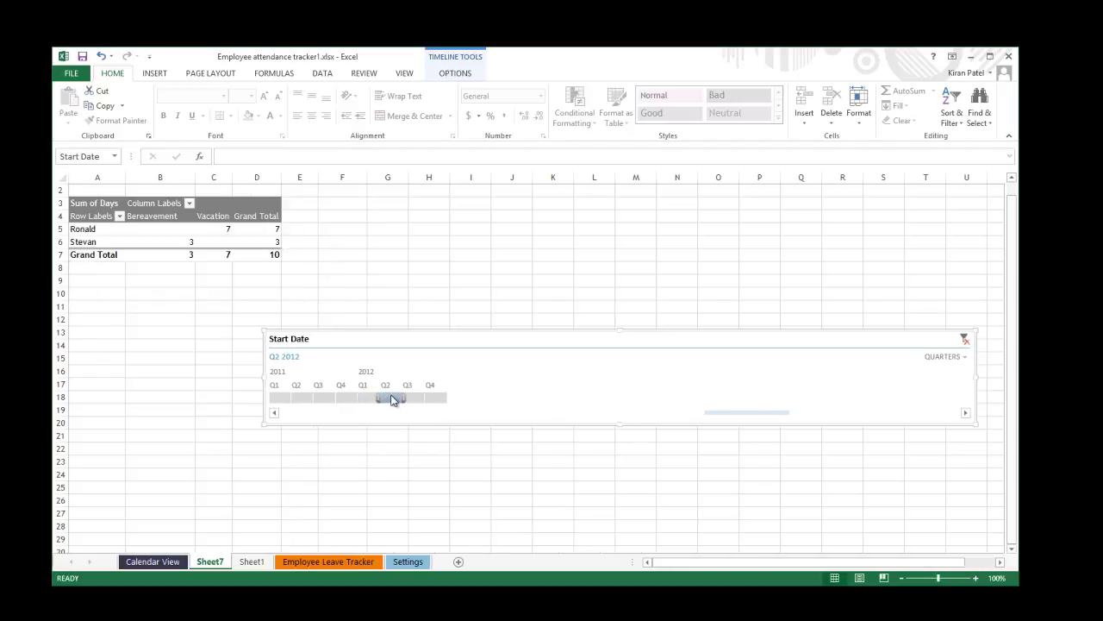
{"action": "left_click_drag", "start_coordinate": [389, 403], "coordinate": [377, 399]}
{"action": "left_click", "coordinate": [383, 402]}
{"action": "left_click_drag", "start_coordinate": [404, 398], "coordinate": [435, 399]}
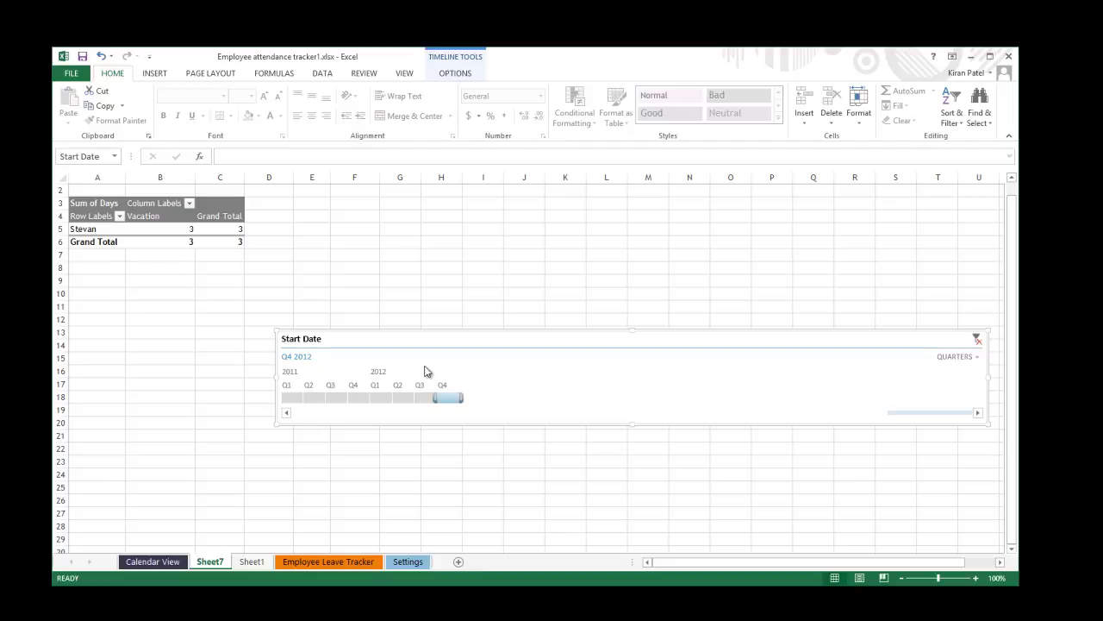
Step: Switch the timeline to Days and filter the PivotTable to September 29–30, 2012
{"action": "left_click", "coordinate": [980, 357]}
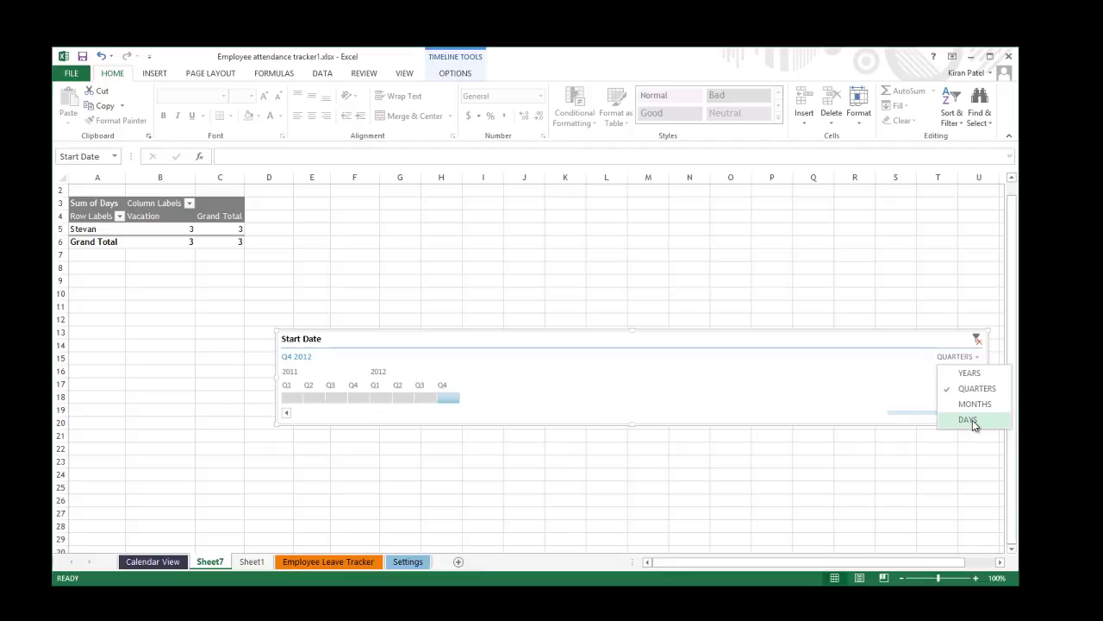
{"action": "left_click", "coordinate": [970, 420]}
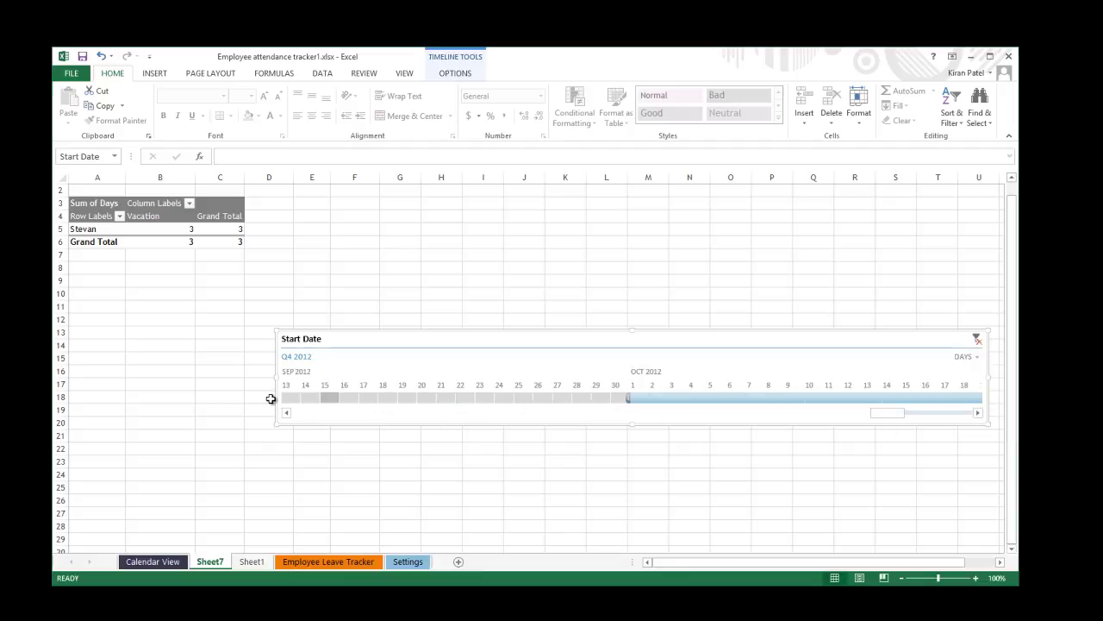
{"action": "left_click", "coordinate": [605, 397]}
{"action": "left_click_drag", "start_coordinate": [611, 398], "coordinate": [628, 400]}
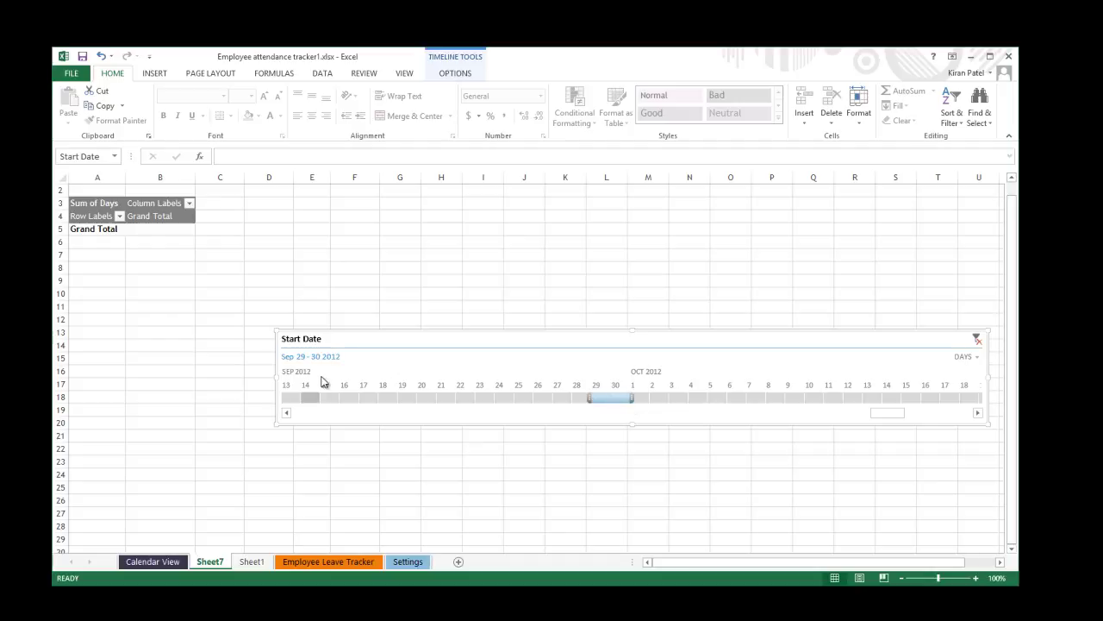
Step: Extend the timeline selection in both directions so the PivotTable is filtered to September 19 – October 10, 2012
{"action": "mouse_move", "coordinate": [612, 398]}
{"action": "left_click_drag", "start_coordinate": [634, 400], "coordinate": [822, 407]}
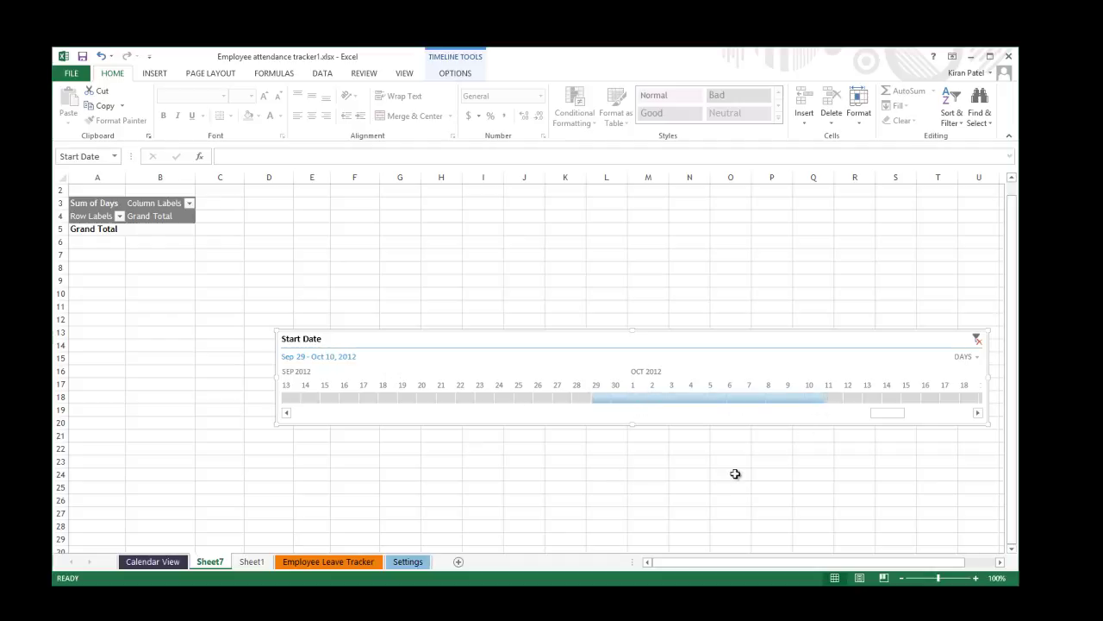
{"action": "left_click_drag", "start_coordinate": [588, 398], "coordinate": [397, 399]}
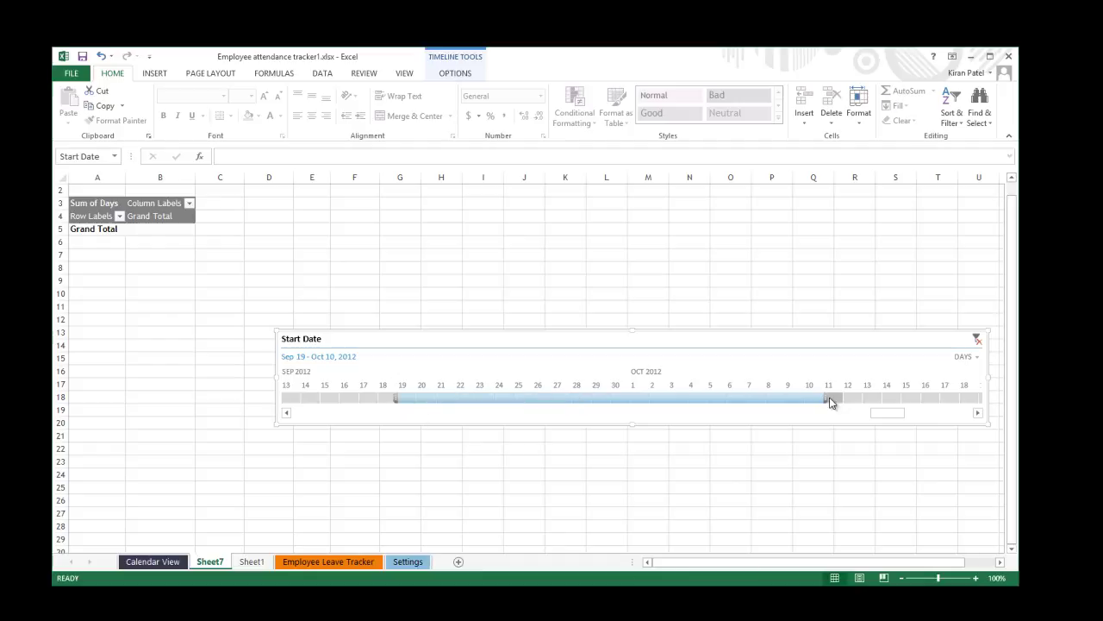
Step: Clear the Start Date timeline filter and delete the timeline from the sheet
{"action": "left_click", "coordinate": [977, 339]}
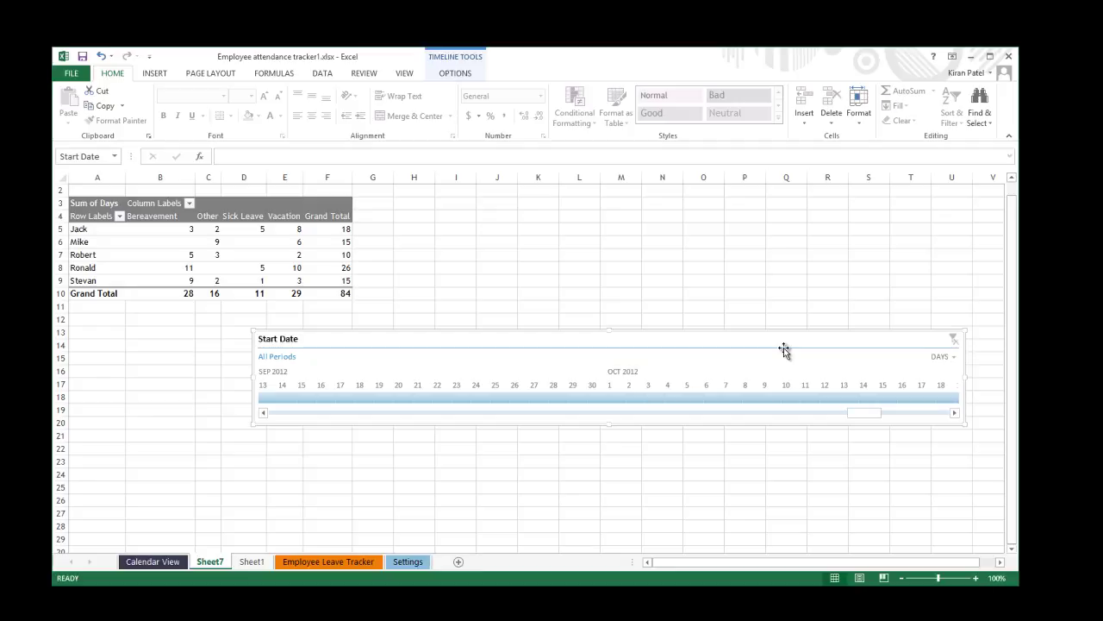
{"action": "key", "text": "Delete"}
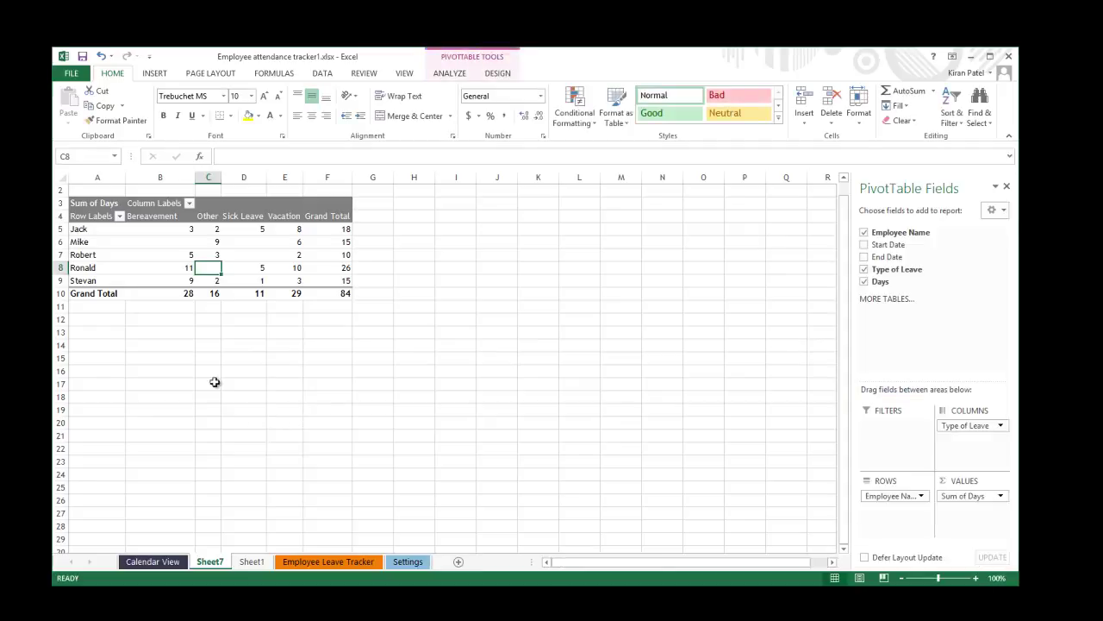
{"action": "left_click", "coordinate": [296, 231]}
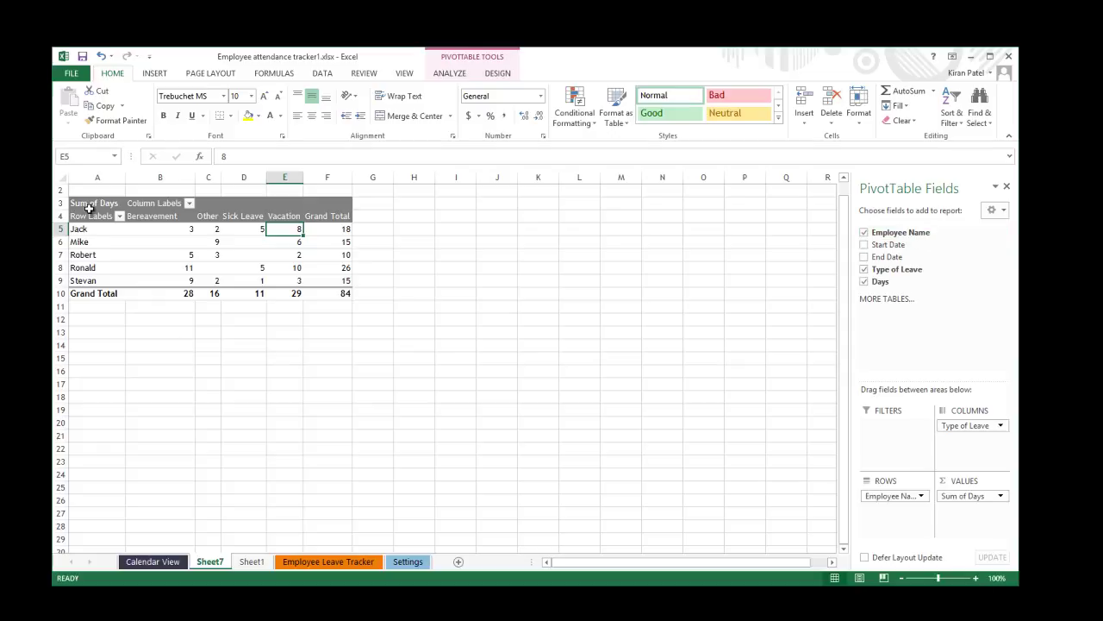
Step: Move the Type of Leave field from the PivotTable's Columns area to its Filters area
{"action": "left_click", "coordinate": [120, 218]}
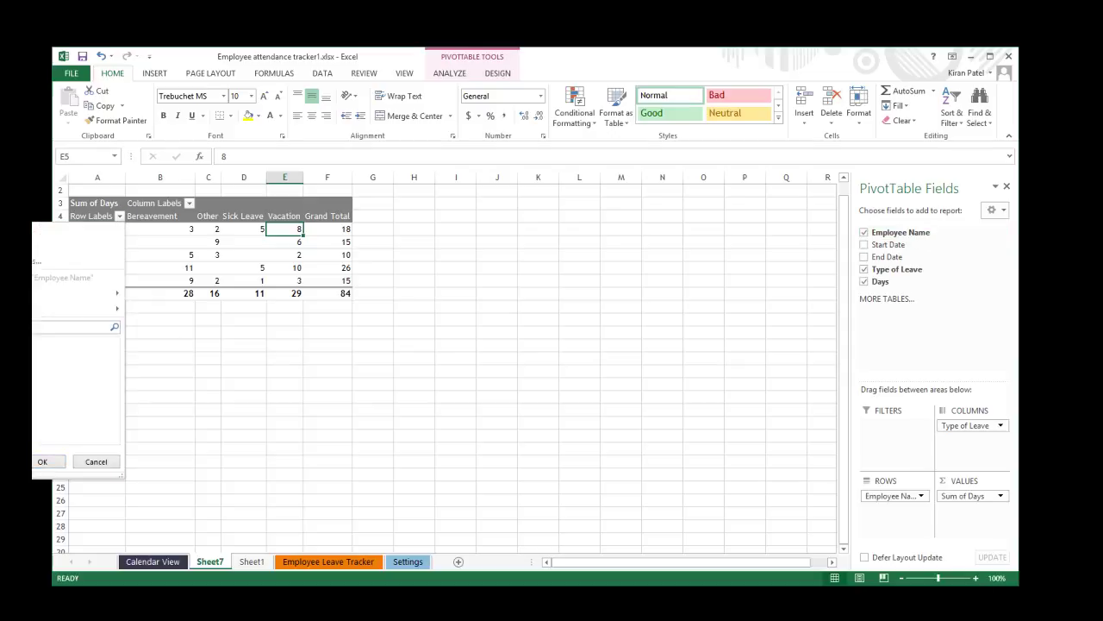
{"action": "left_click", "coordinate": [155, 223]}
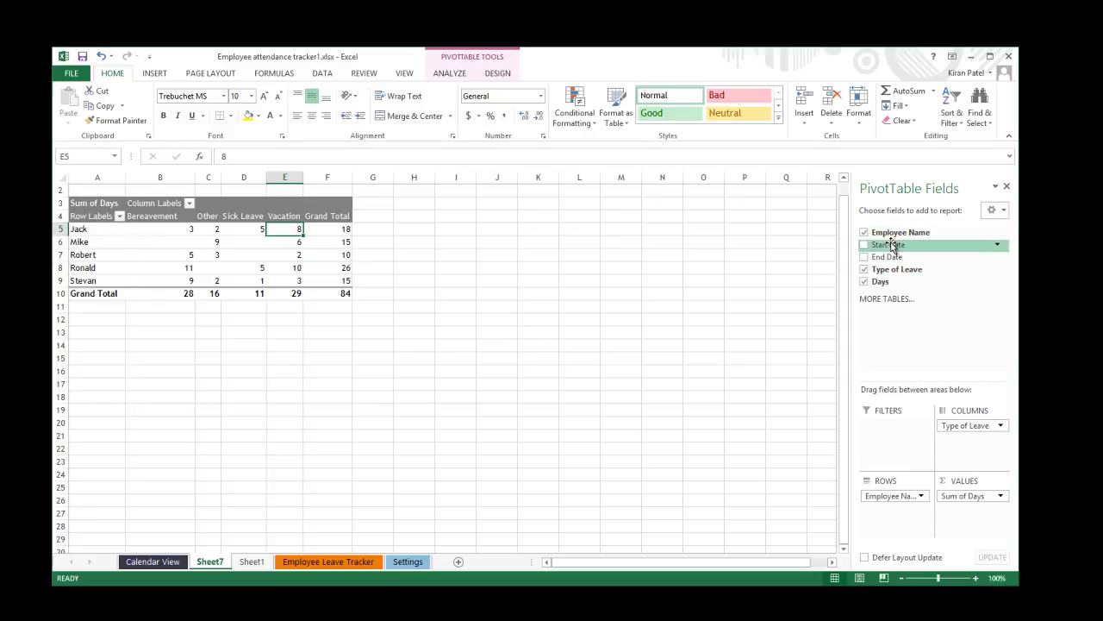
{"action": "left_click_drag", "start_coordinate": [892, 233], "coordinate": [895, 426]}
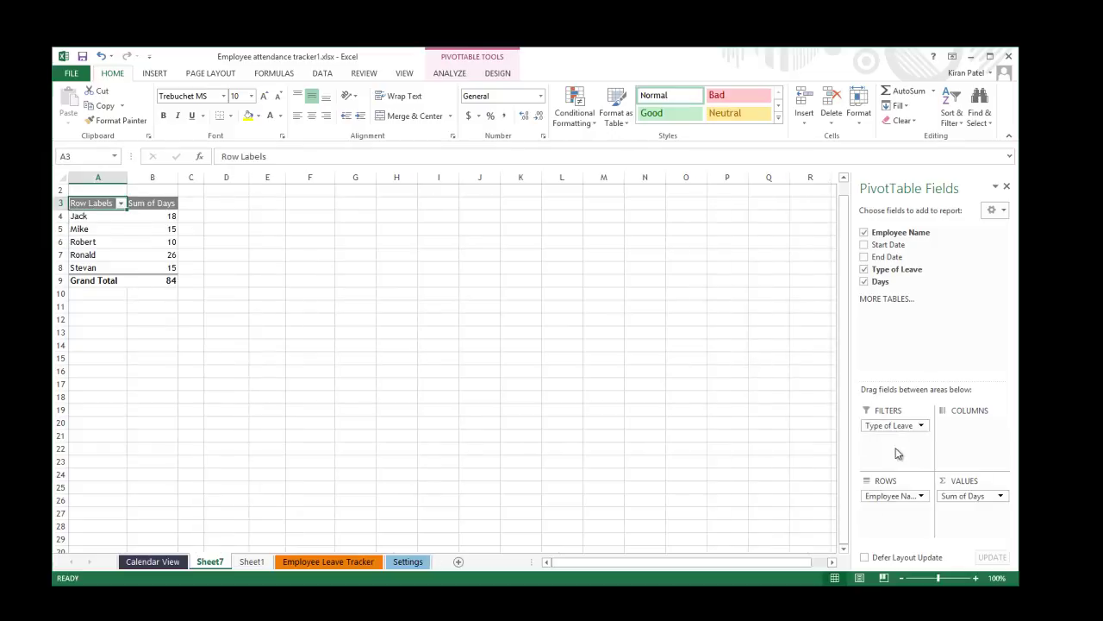
{"action": "left_click", "coordinate": [920, 425]}
{"action": "left_click", "coordinate": [900, 376]}
{"action": "left_click", "coordinate": [121, 203]}
{"action": "left_click", "coordinate": [120, 205]}
{"action": "left_click", "coordinate": [446, 74]}
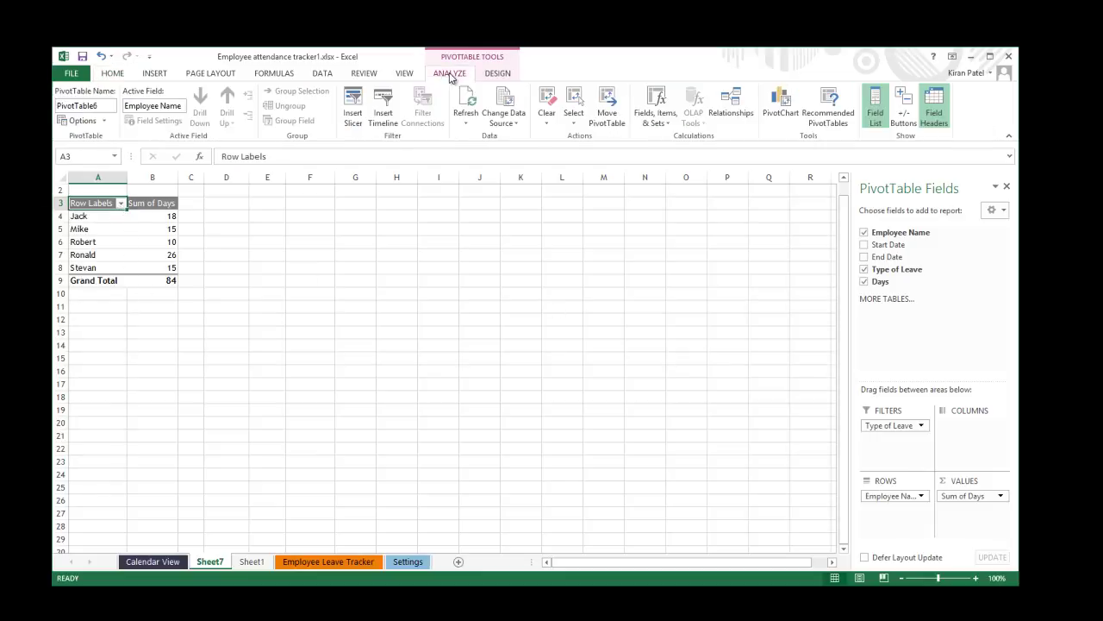
{"action": "left_click", "coordinate": [901, 119]}
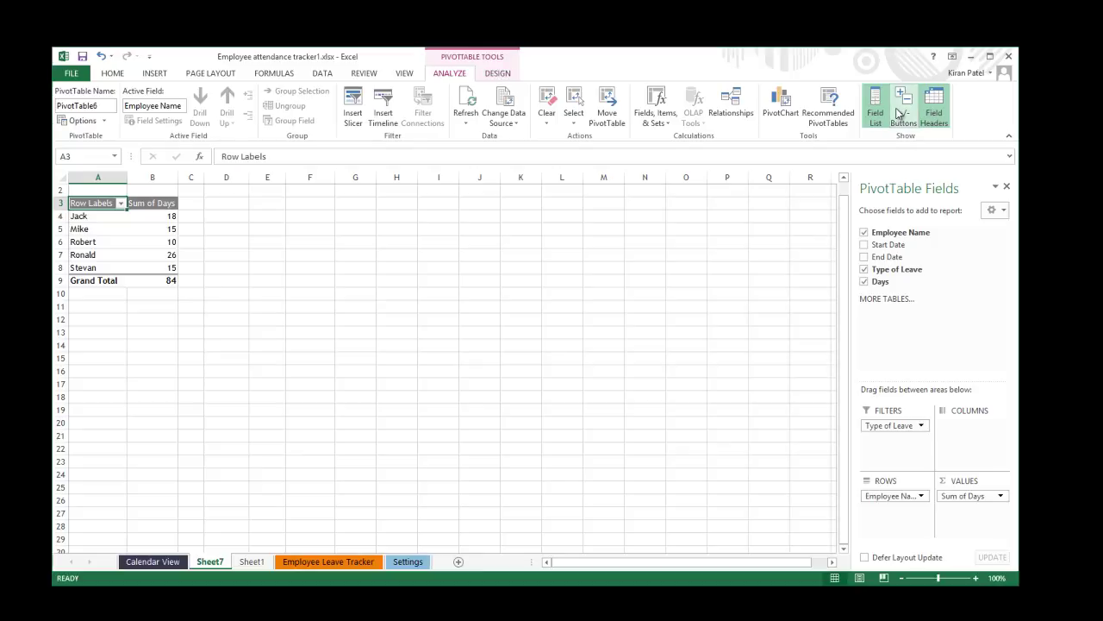
Step: Take Type of Leave out of the PivotTable's Filters area and put it back in Columns
{"action": "left_click_drag", "start_coordinate": [906, 424], "coordinate": [897, 280]}
{"action": "left_click_drag", "start_coordinate": [891, 231], "coordinate": [888, 255]}
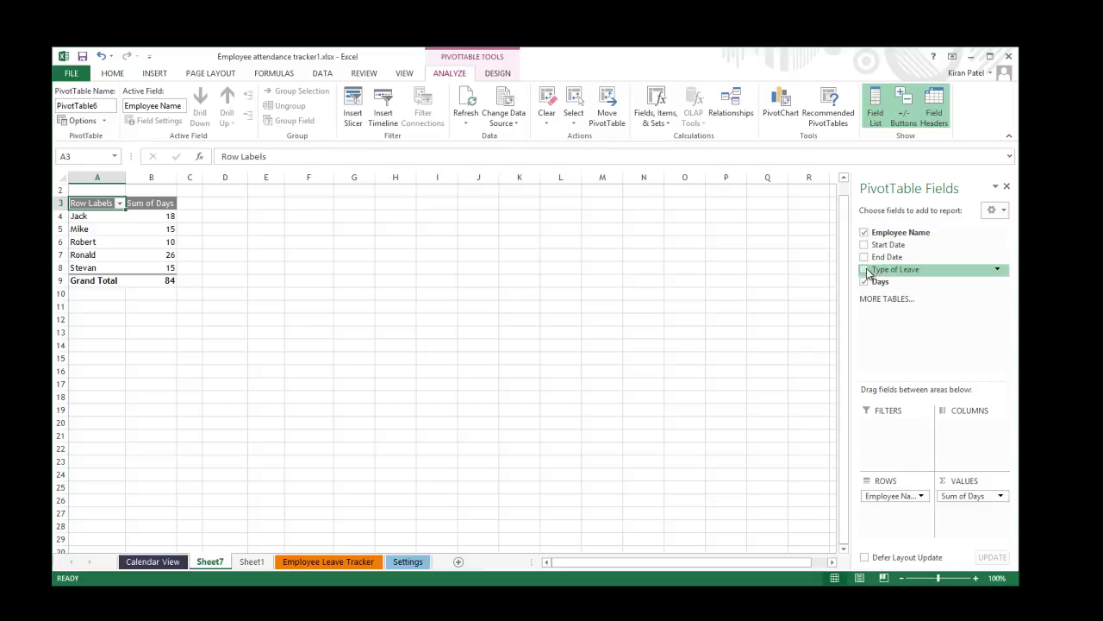
{"action": "left_click_drag", "start_coordinate": [868, 274], "coordinate": [966, 439]}
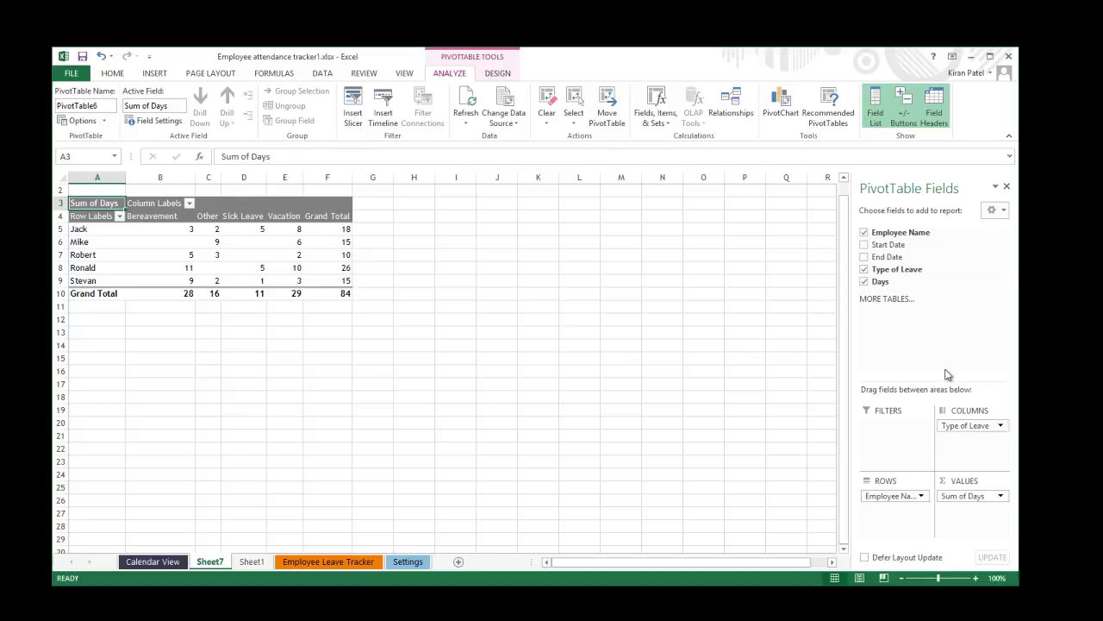
Step: Add the Start Date field to the PivotTable's Filters area
{"action": "left_click_drag", "start_coordinate": [888, 238], "coordinate": [892, 496]}
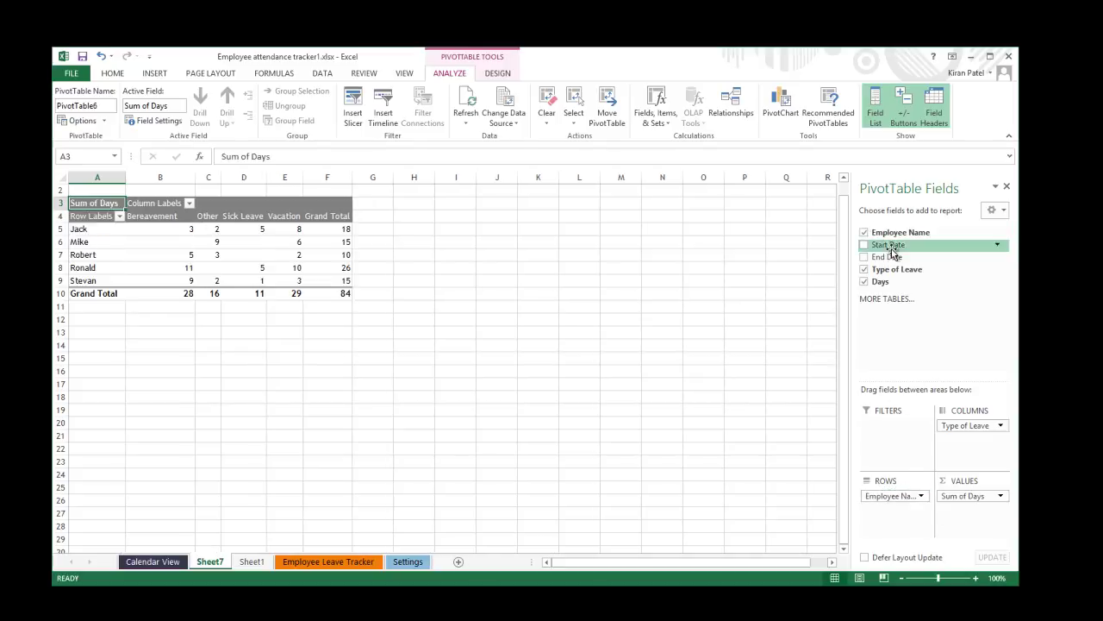
{"action": "left_click_drag", "start_coordinate": [884, 249], "coordinate": [888, 431]}
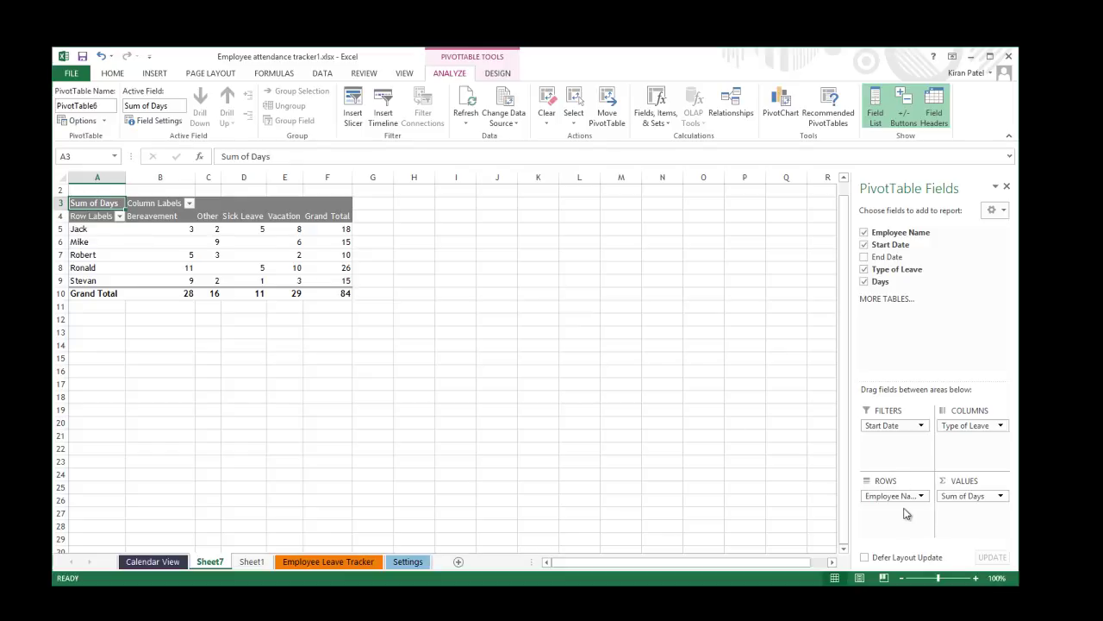
{"action": "left_click", "coordinate": [905, 428]}
{"action": "left_click", "coordinate": [908, 431]}
{"action": "left_click", "coordinate": [190, 203]}
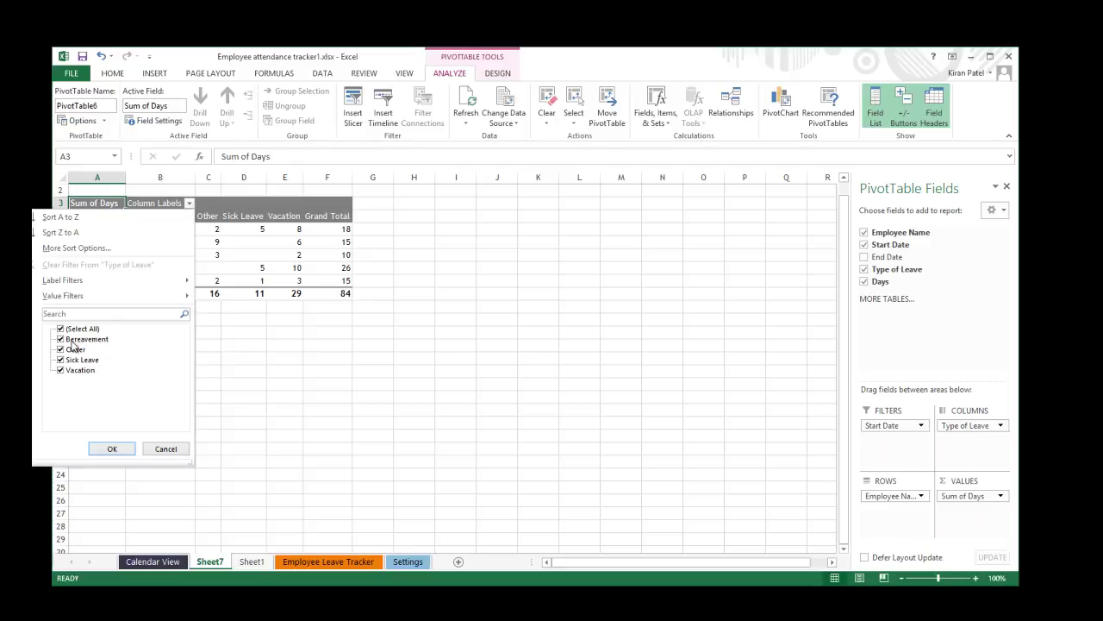
{"action": "left_click", "coordinate": [289, 204]}
{"action": "left_click", "coordinate": [120, 216]}
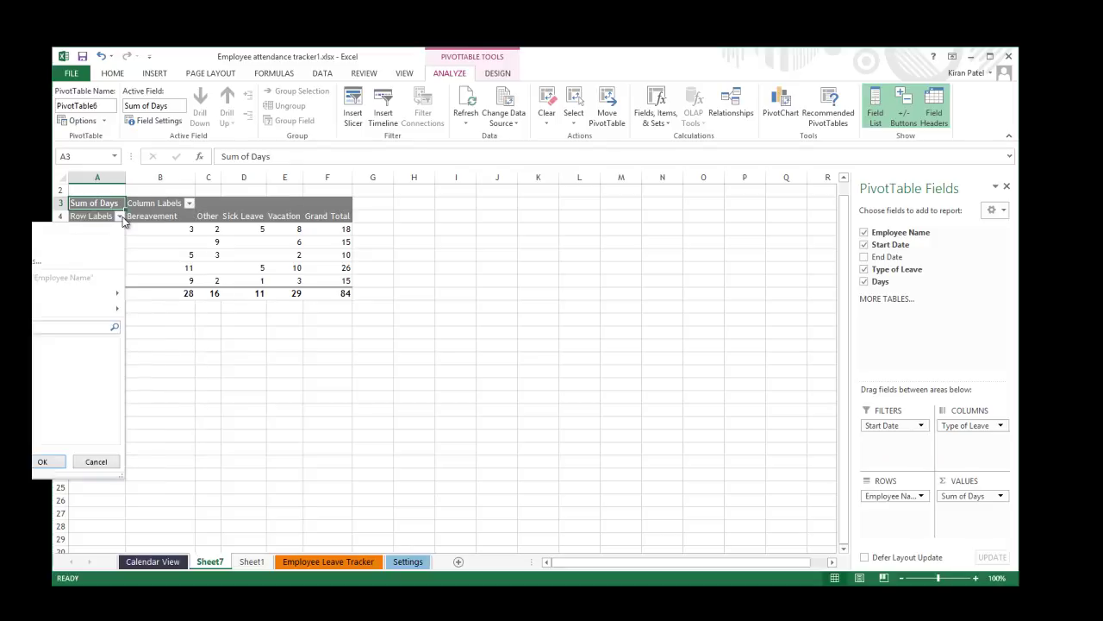
{"action": "left_click", "coordinate": [222, 202]}
Step: Filter the PivotTable by Start Date with multiple items allowed, keeping only 1/31/2012, 6/13/2012 and 12/5/2012
{"action": "scroll", "coordinate": [226, 216], "scroll_direction": "up", "scroll_amount": 1}
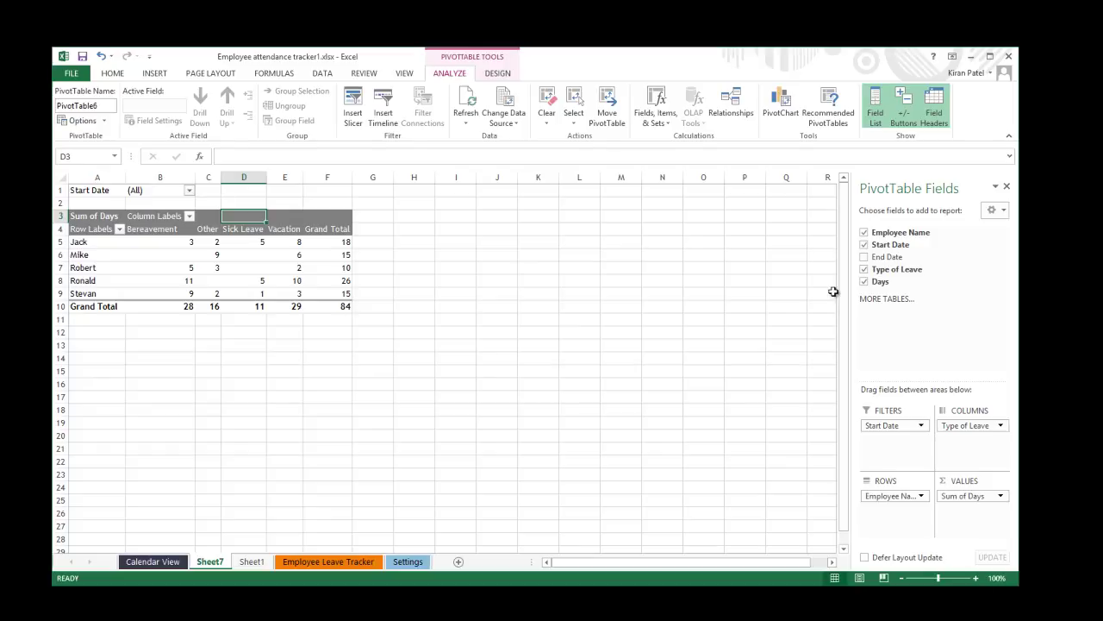
{"action": "left_click", "coordinate": [189, 190]}
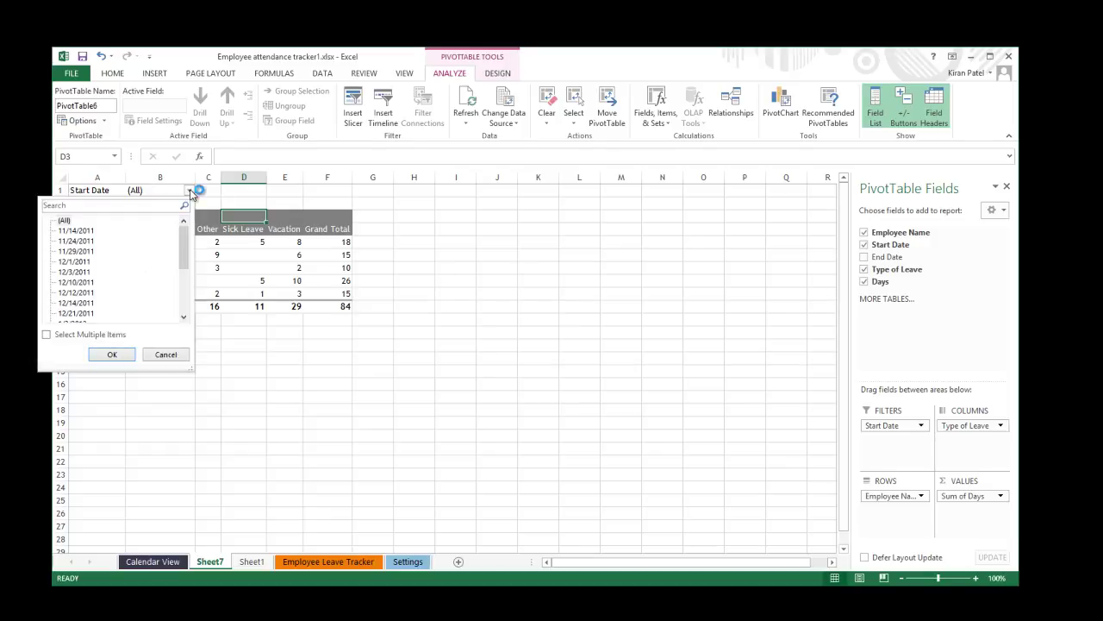
{"action": "mouse_move", "coordinate": [186, 234]}
{"action": "left_mouse_down"}
{"action": "mouse_move", "coordinate": [187, 292]}
{"action": "mouse_move", "coordinate": [183, 226]}
{"action": "mouse_move", "coordinate": [183, 295]}
{"action": "mouse_move", "coordinate": [182, 226]}
{"action": "left_mouse_up"}
{"action": "left_click", "coordinate": [46, 334]}
{"action": "left_click", "coordinate": [60, 220]}
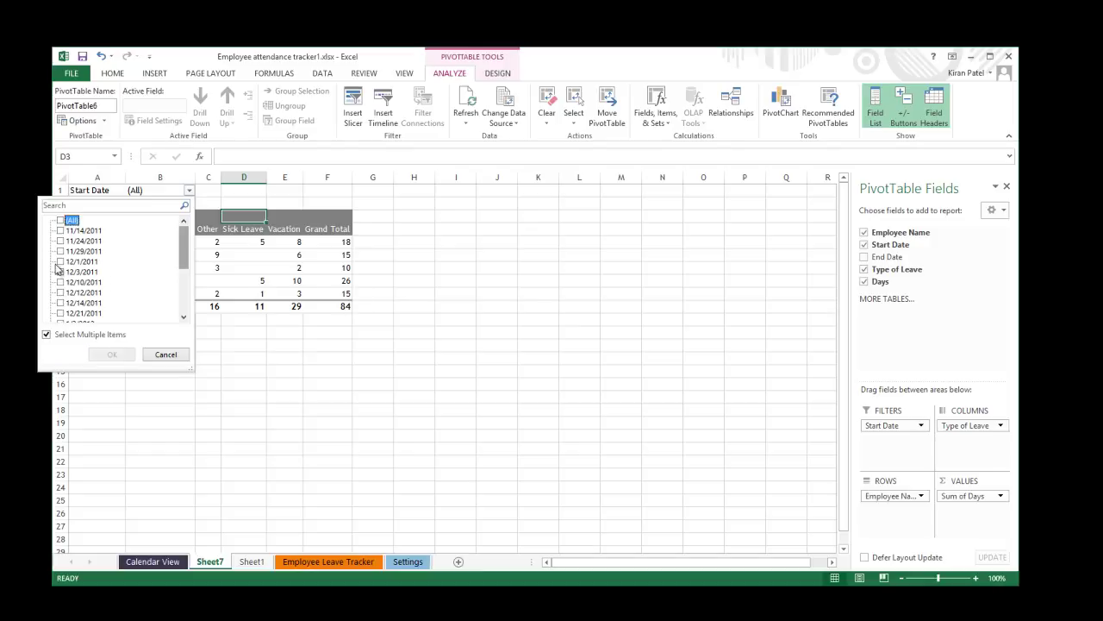
{"action": "left_click_drag", "start_coordinate": [186, 264], "coordinate": [184, 295]}
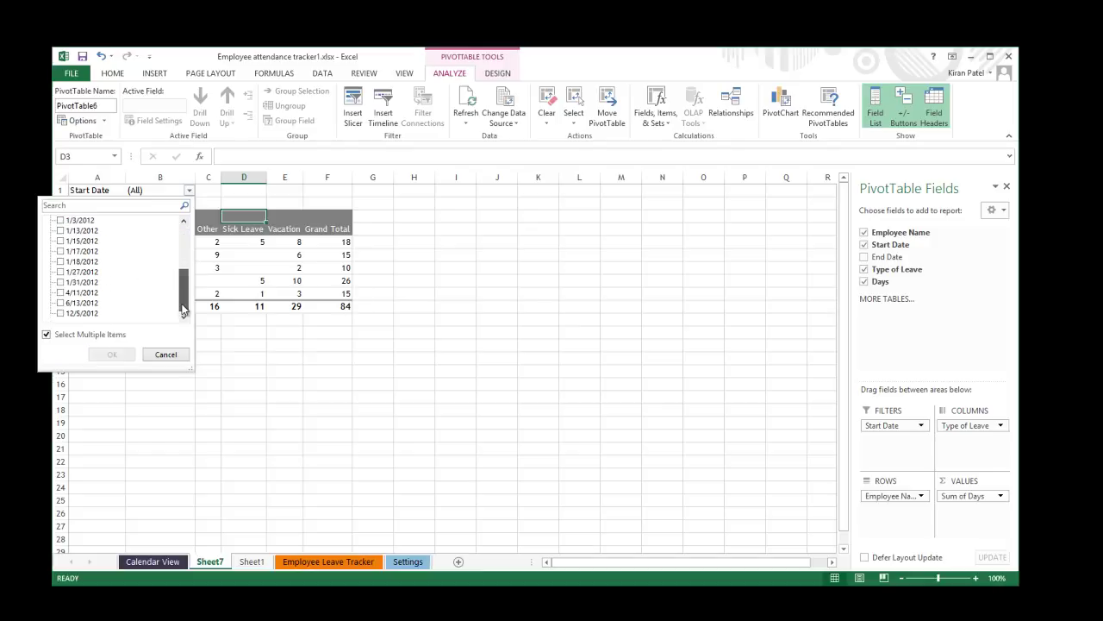
{"action": "left_click", "coordinate": [61, 314]}
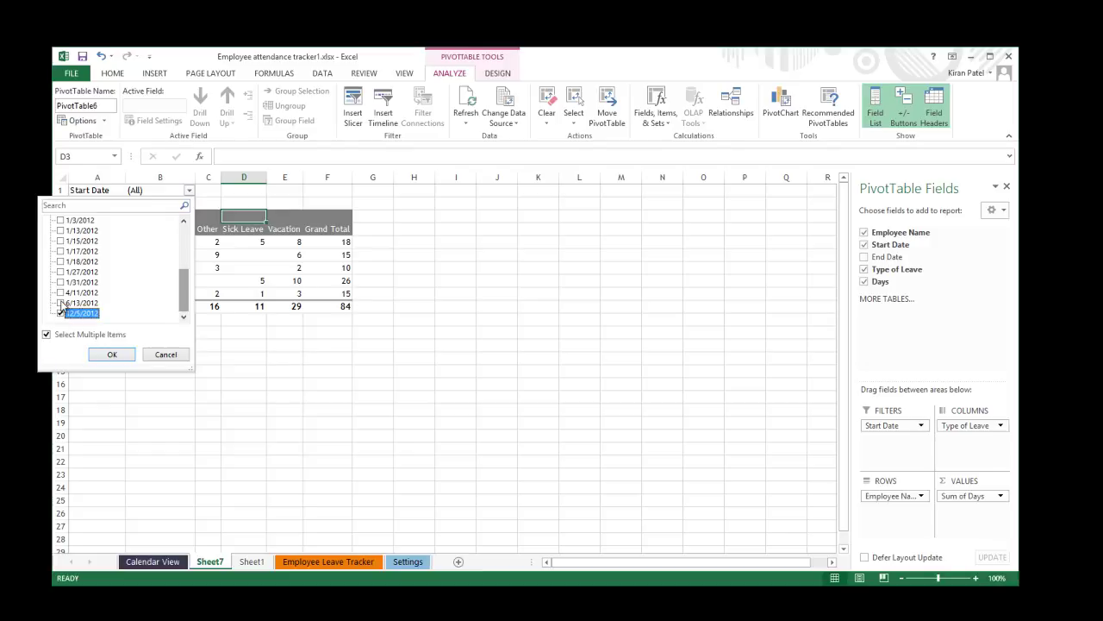
{"action": "left_click", "coordinate": [60, 304]}
{"action": "left_click", "coordinate": [59, 282]}
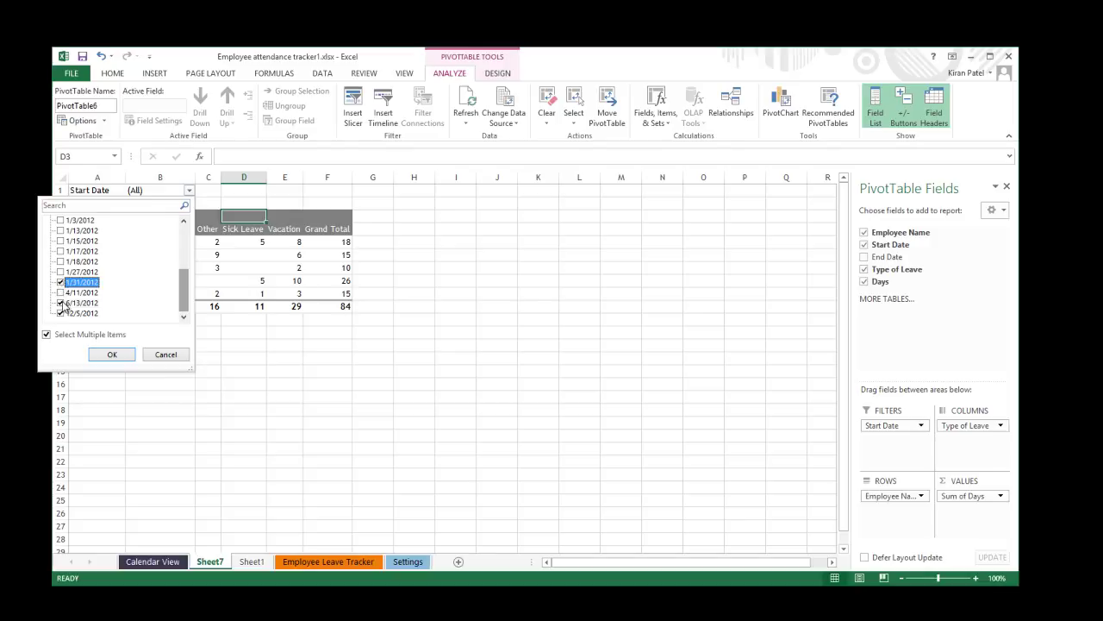
{"action": "left_click", "coordinate": [112, 354]}
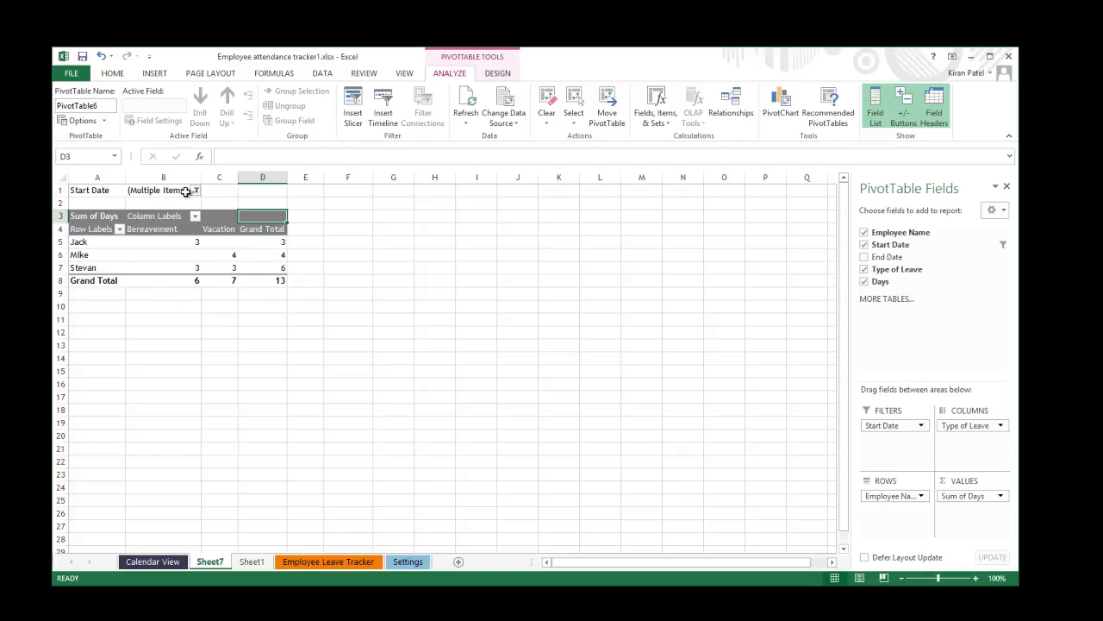
Step: Remove the Start Date field from the PivotTable's Filters area
{"action": "left_click_drag", "start_coordinate": [881, 424], "coordinate": [921, 263]}
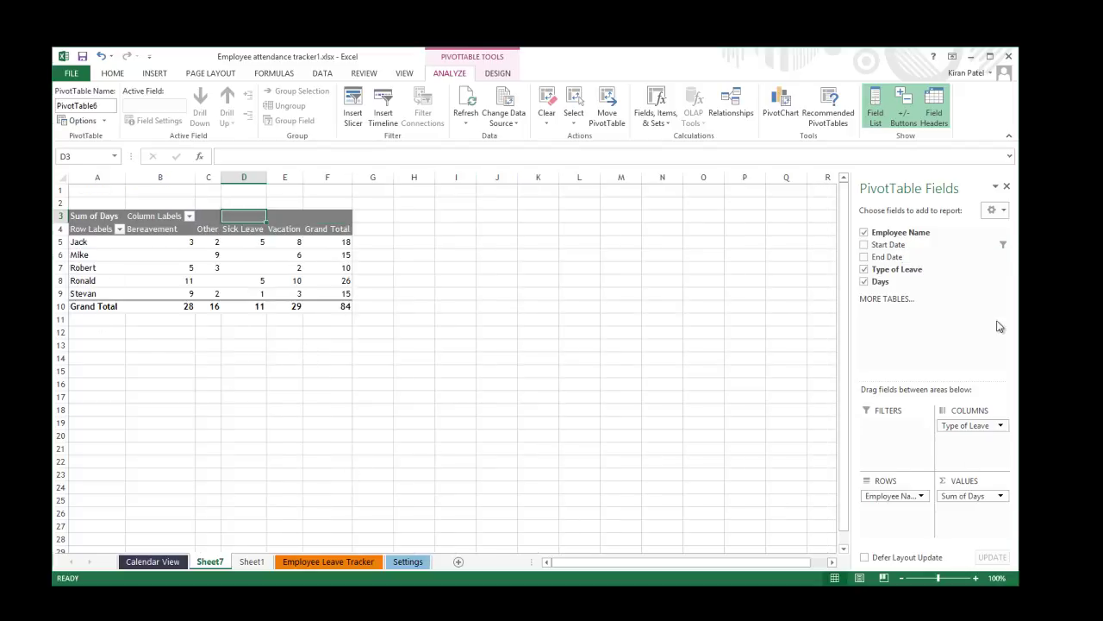
{"action": "left_click", "coordinate": [150, 223]}
{"action": "left_click", "coordinate": [103, 210]}
{"action": "left_click", "coordinate": [289, 280]}
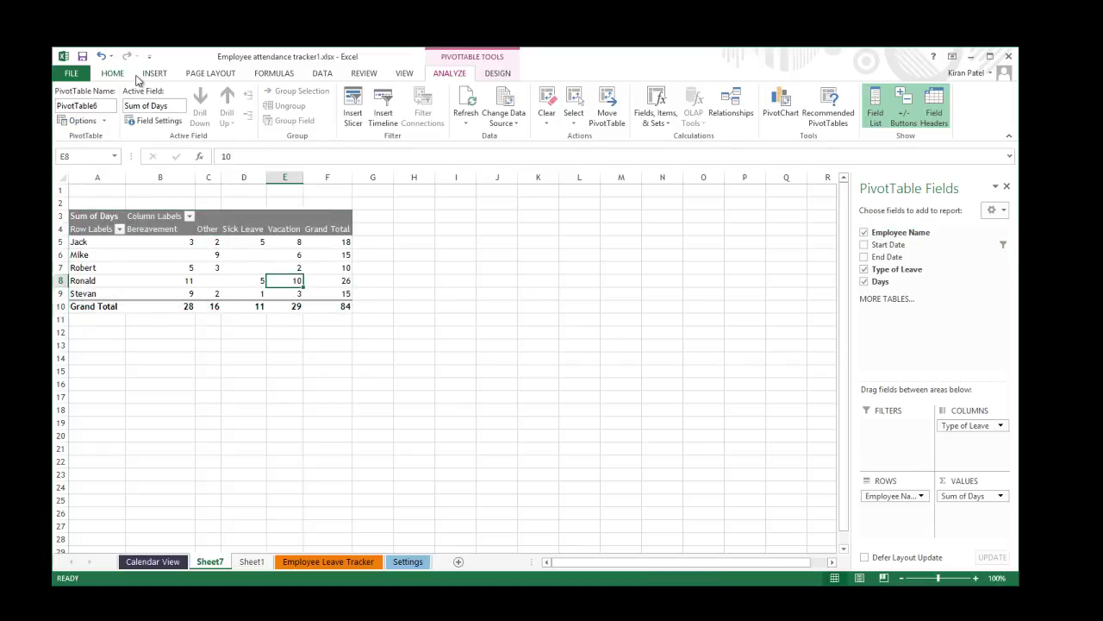
Step: Delete the Sheet7 worksheet that holds the PivotTable
{"action": "left_click", "coordinate": [151, 75]}
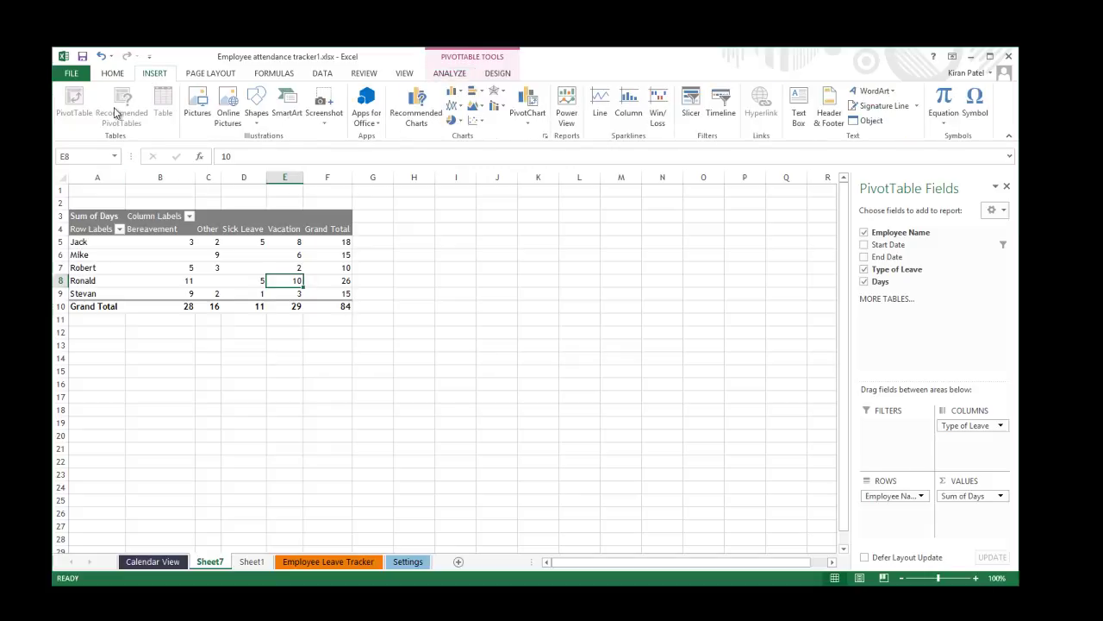
{"action": "left_click", "coordinate": [181, 220]}
{"action": "left_click", "coordinate": [243, 319]}
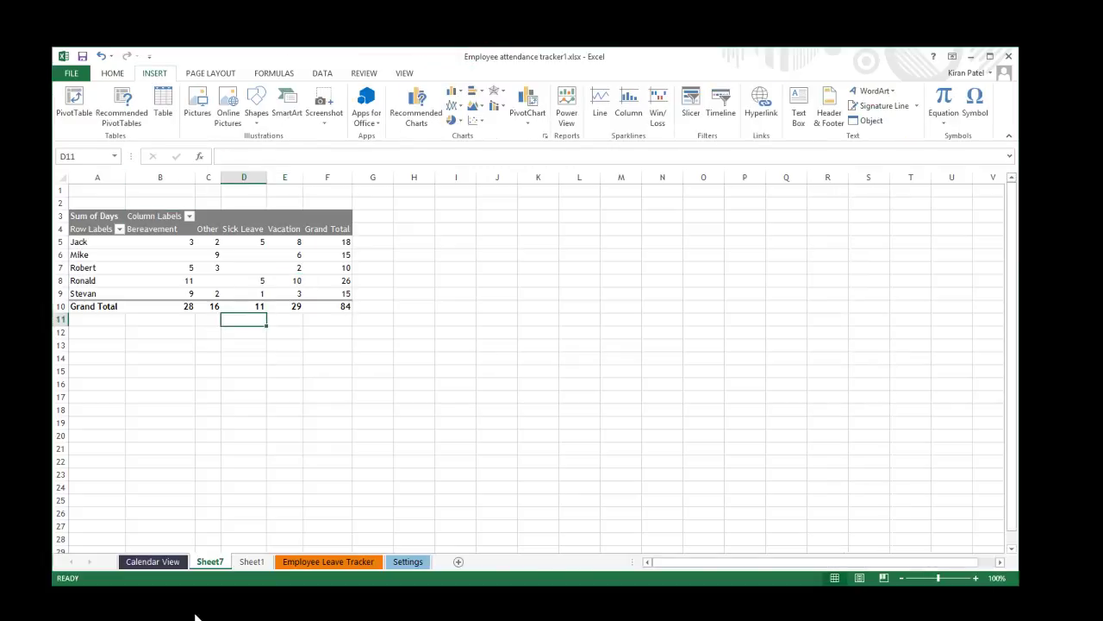
{"action": "right_click", "coordinate": [217, 565]}
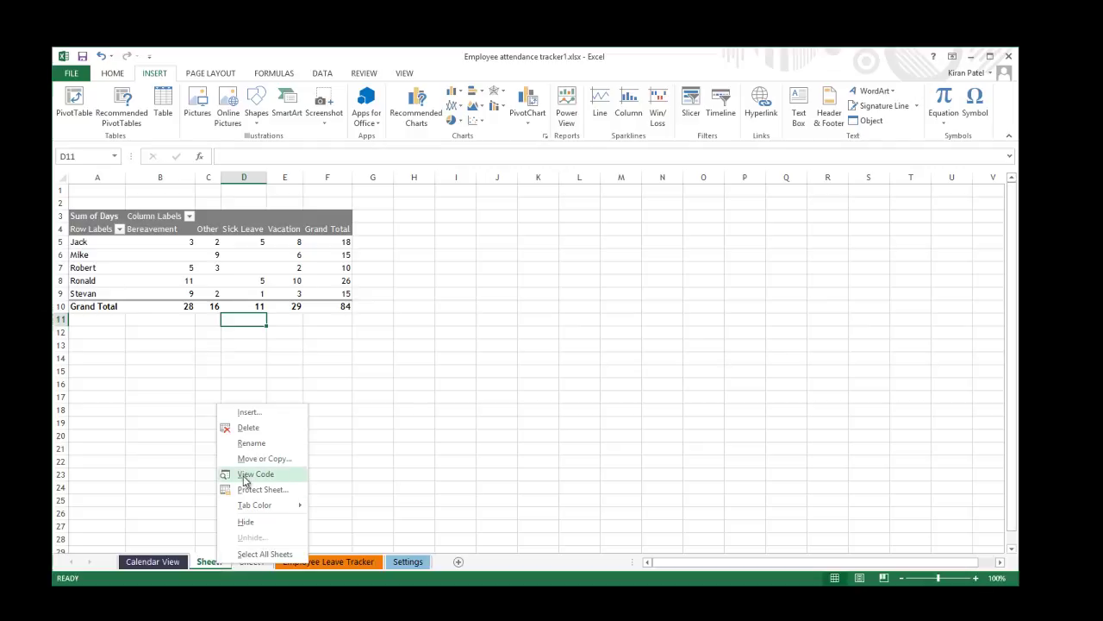
{"action": "left_click", "coordinate": [250, 429]}
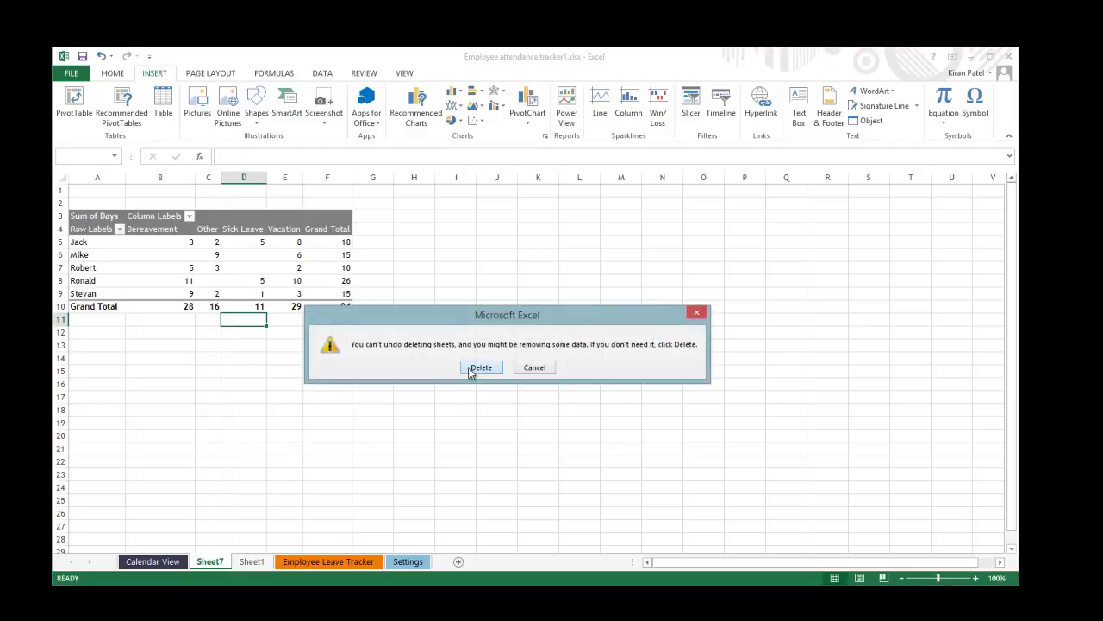
{"action": "left_click", "coordinate": [480, 367]}
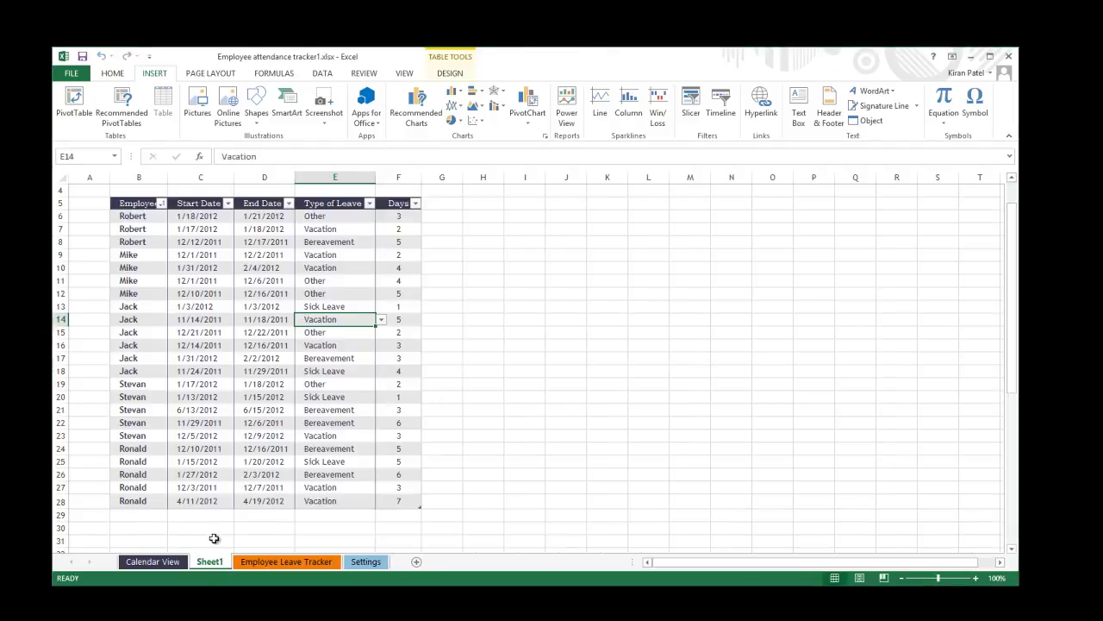
Step: Open the Recommended PivotTables for the employee leave table on Sheet1
{"action": "left_click", "coordinate": [136, 385]}
{"action": "left_click", "coordinate": [141, 215]}
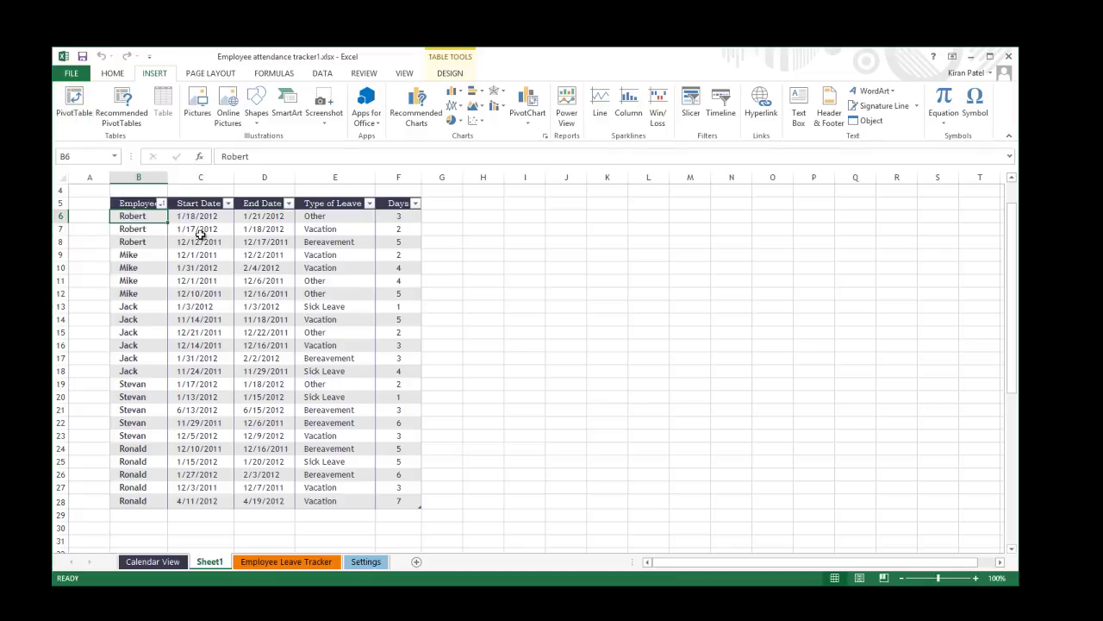
{"action": "left_click", "coordinate": [120, 114]}
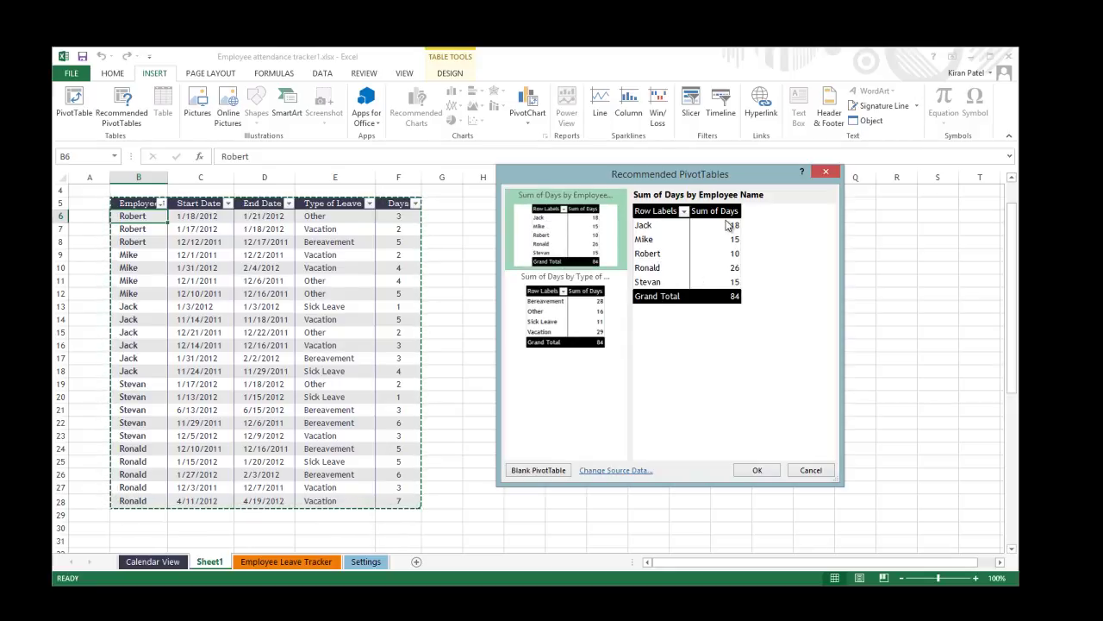
Step: Compare the two recommended PivotTable layouts and create the Sum of Days by Type of Leave PivotTable on a new sheet
{"action": "left_click", "coordinate": [572, 328]}
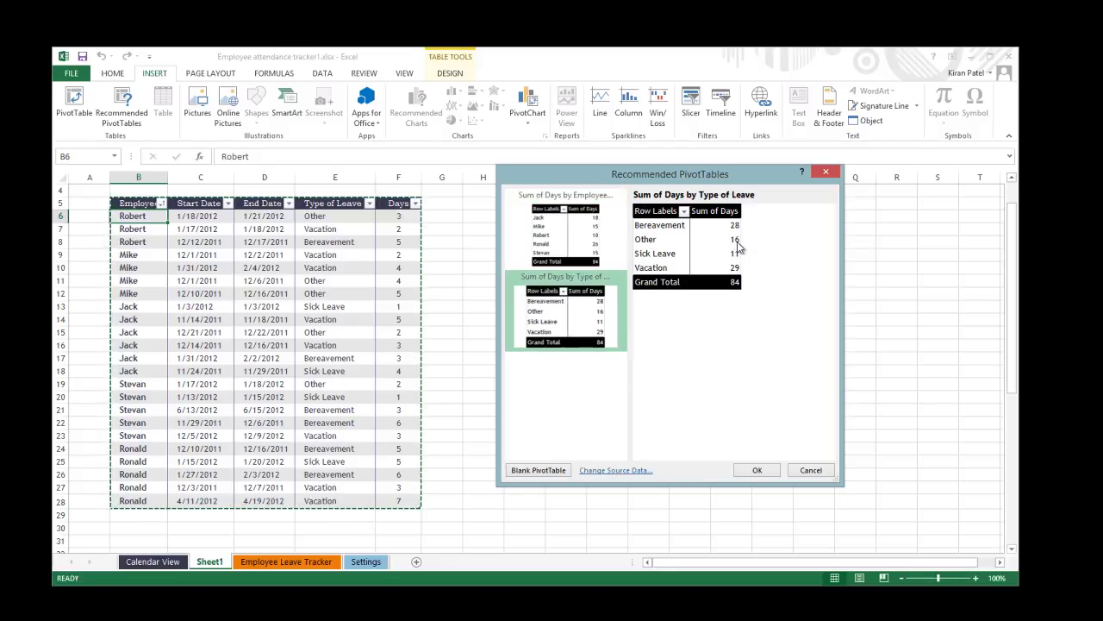
{"action": "left_click", "coordinate": [567, 251]}
{"action": "left_click", "coordinate": [581, 321]}
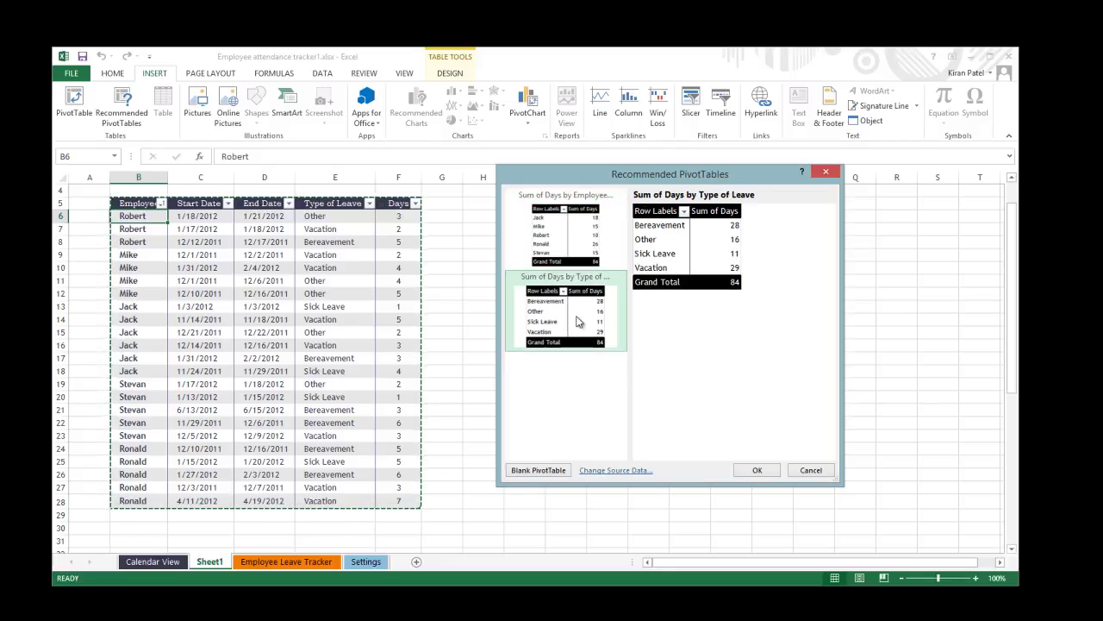
{"action": "left_click", "coordinate": [569, 255]}
{"action": "left_click", "coordinate": [572, 312]}
{"action": "left_click", "coordinate": [574, 243]}
{"action": "left_click", "coordinate": [574, 329]}
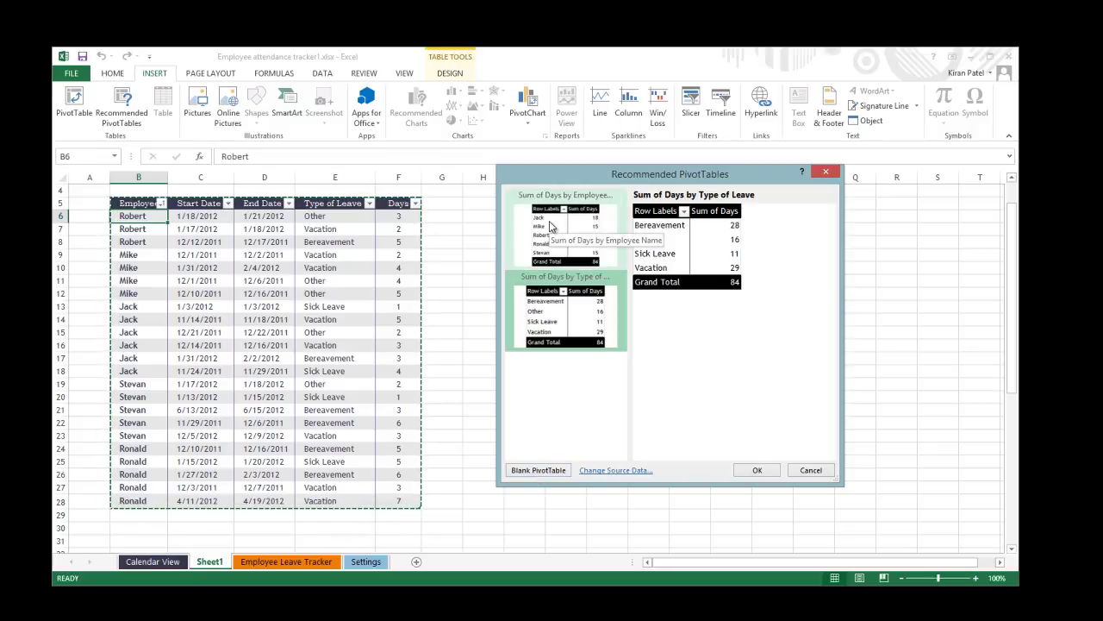
{"action": "left_click", "coordinate": [556, 314]}
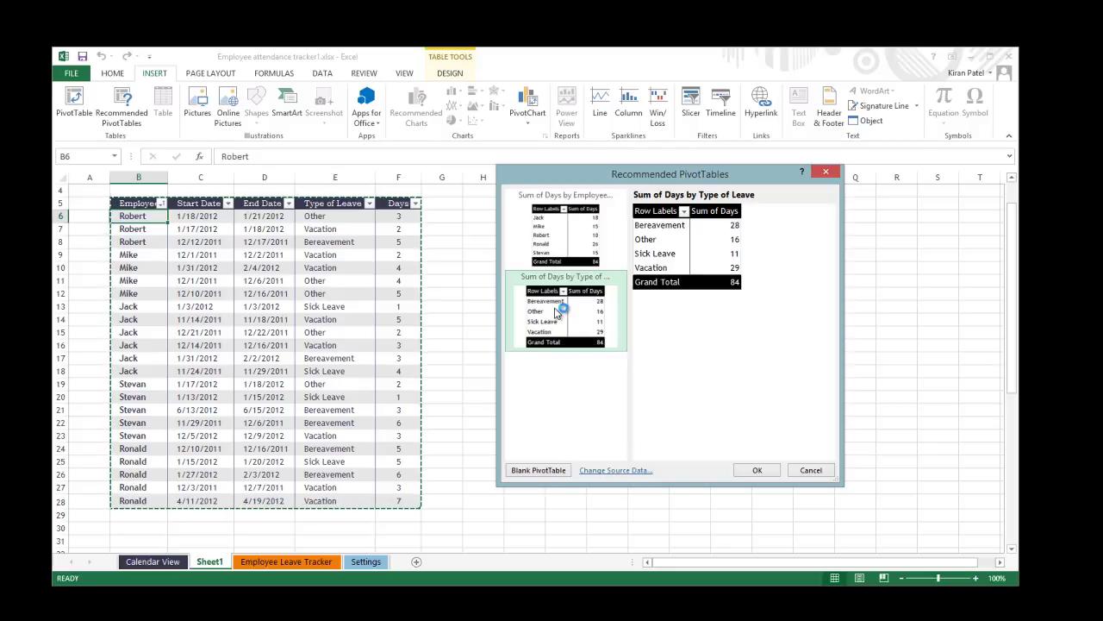
{"action": "left_click", "coordinate": [755, 472]}
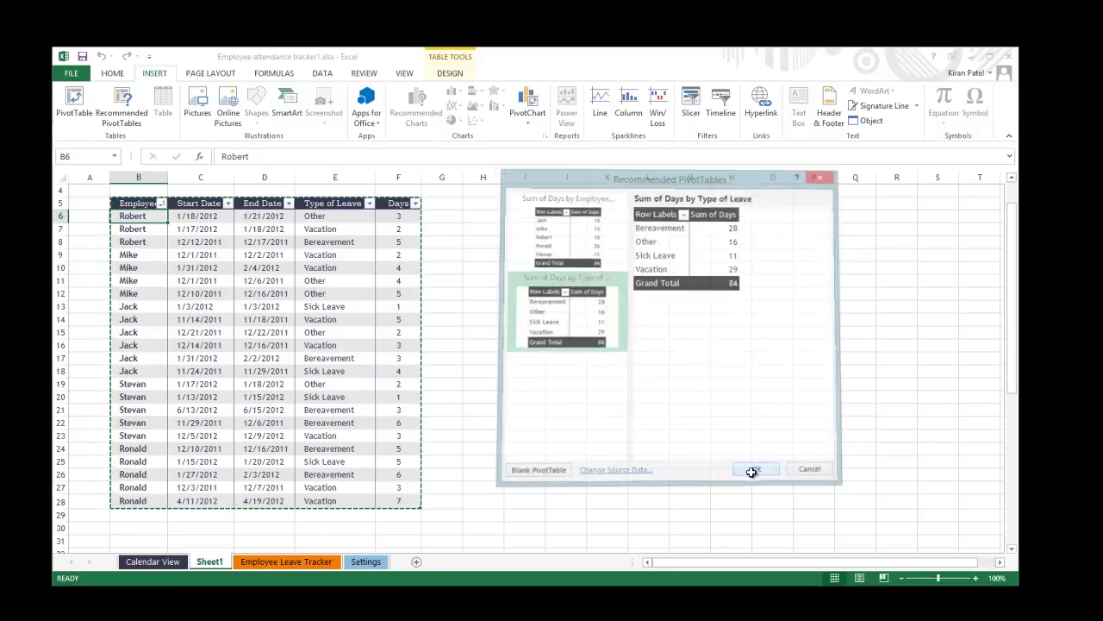
{"action": "left_click", "coordinate": [388, 328]}
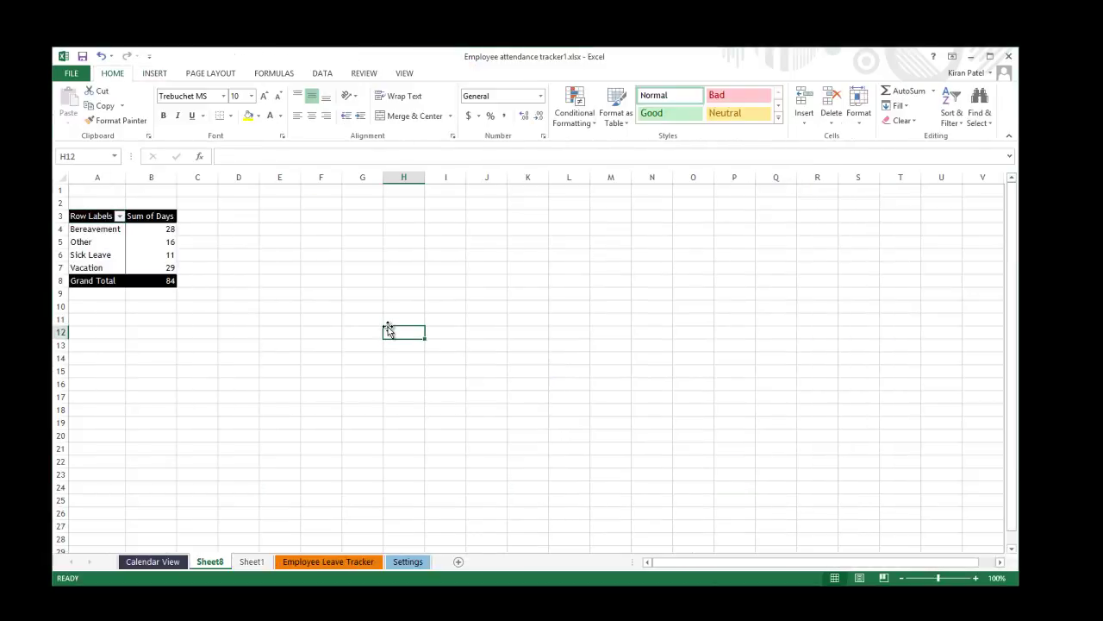
Step: Rearrange the new PivotTable by moving Type of Leave to Columns and adding Employee Name to Rows
{"action": "left_click", "coordinate": [148, 232]}
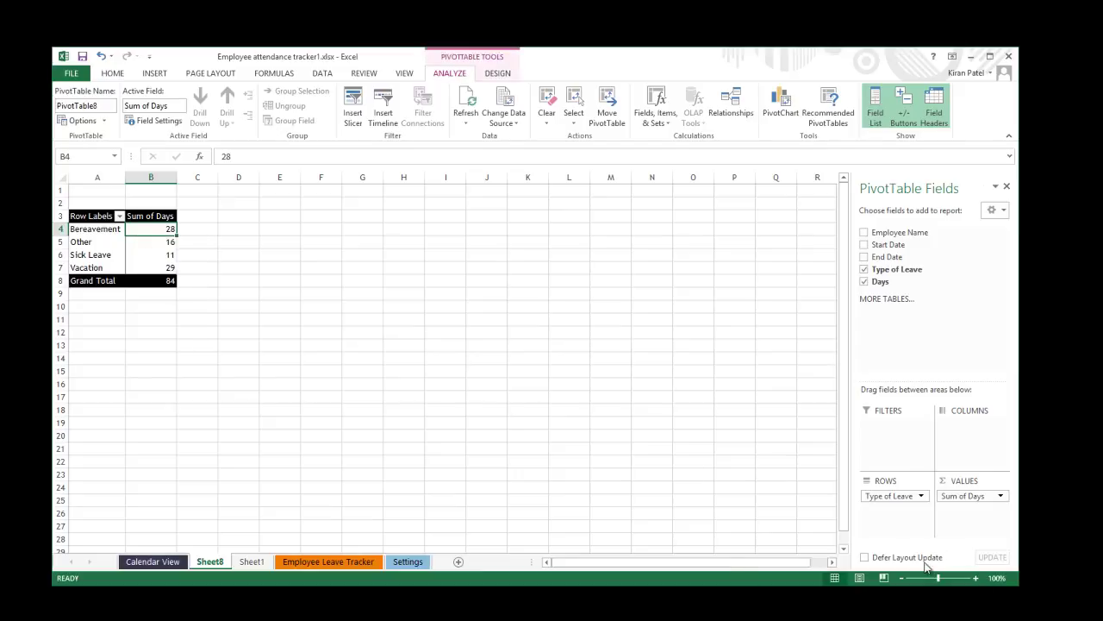
{"action": "left_click_drag", "start_coordinate": [890, 502], "coordinate": [965, 429]}
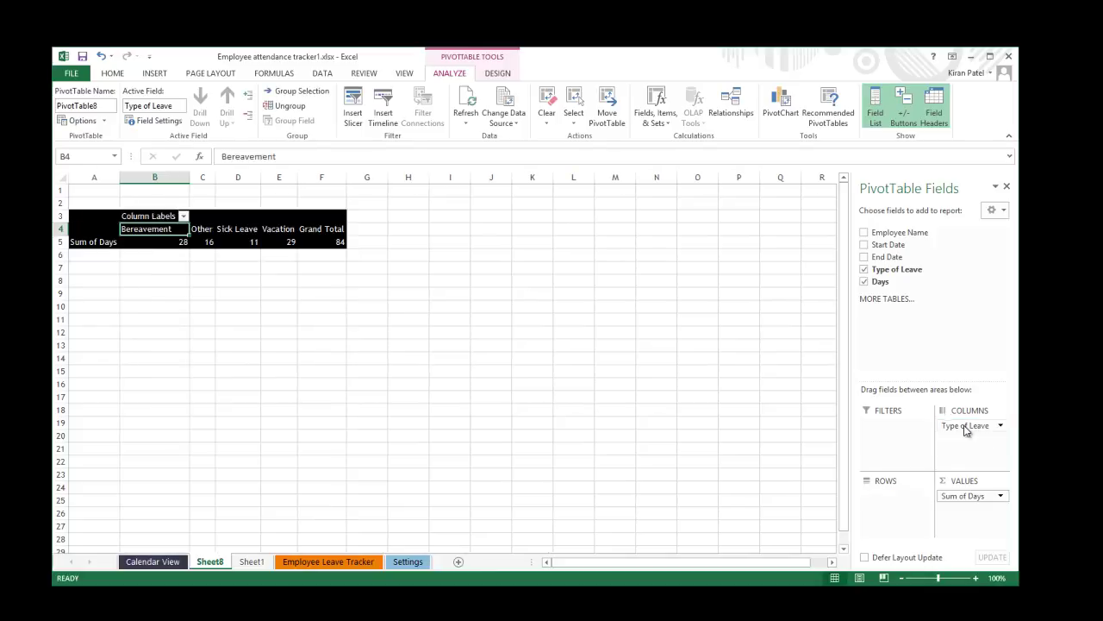
{"action": "left_click_drag", "start_coordinate": [900, 232], "coordinate": [909, 501]}
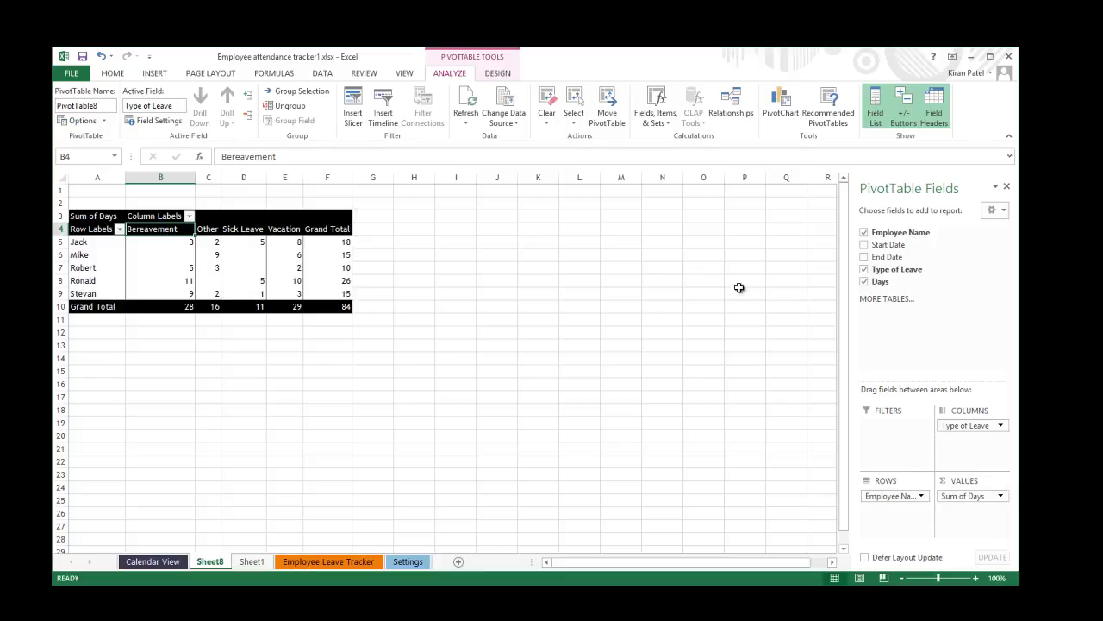
Step: Examine the PivotTable's leave days per employee and type of leave, including the grand totals
{"action": "left_click", "coordinate": [149, 266]}
{"action": "left_click", "coordinate": [324, 280]}
{"action": "left_click", "coordinate": [179, 272]}
{"action": "left_click", "coordinate": [252, 268]}
{"action": "left_click", "coordinate": [309, 279]}
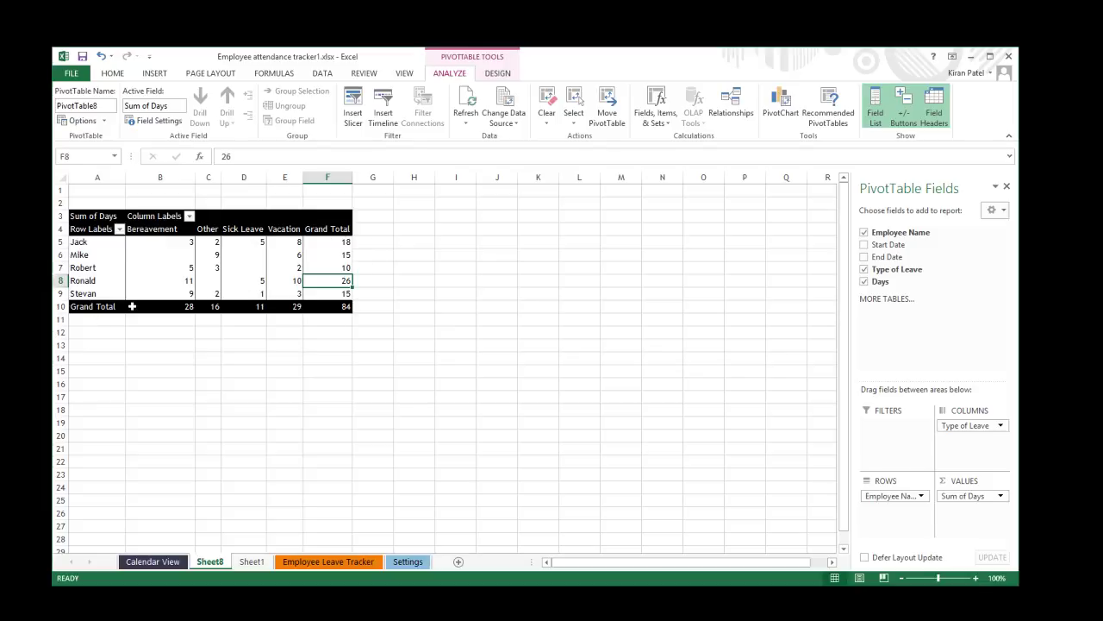
{"action": "left_click", "coordinate": [192, 317]}
{"action": "left_click", "coordinate": [292, 281]}
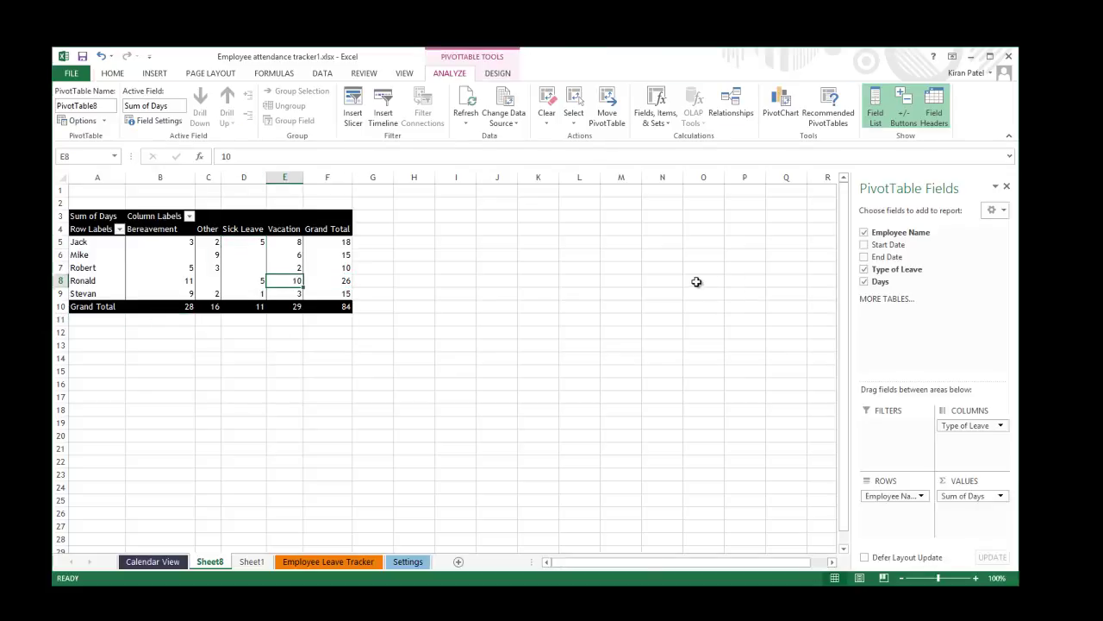
{"action": "left_click", "coordinate": [248, 255]}
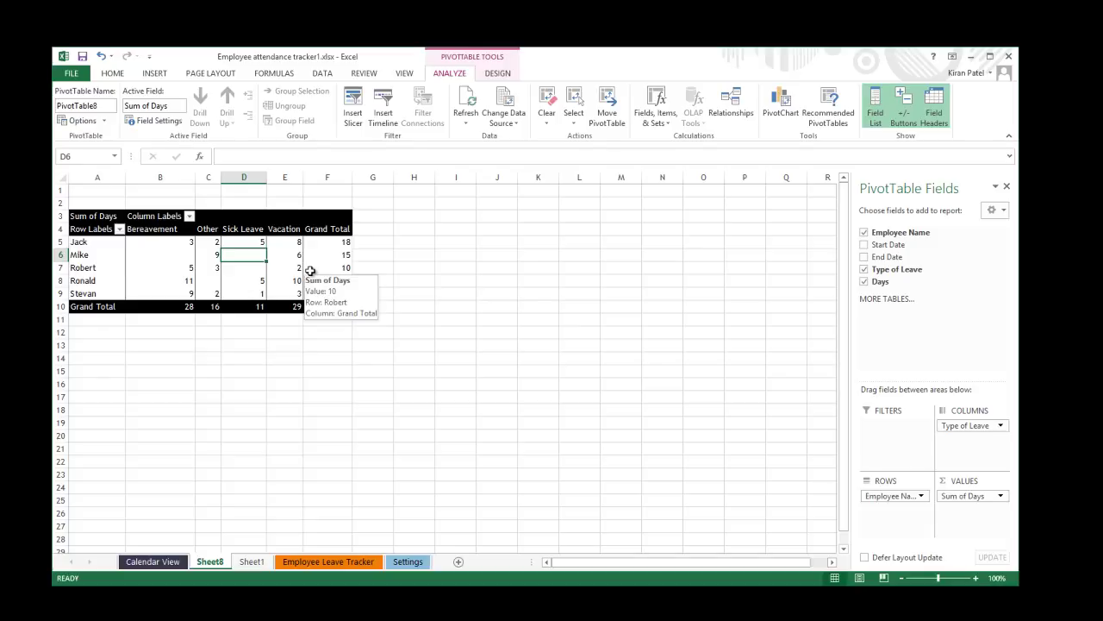
{"action": "left_click", "coordinate": [292, 266]}
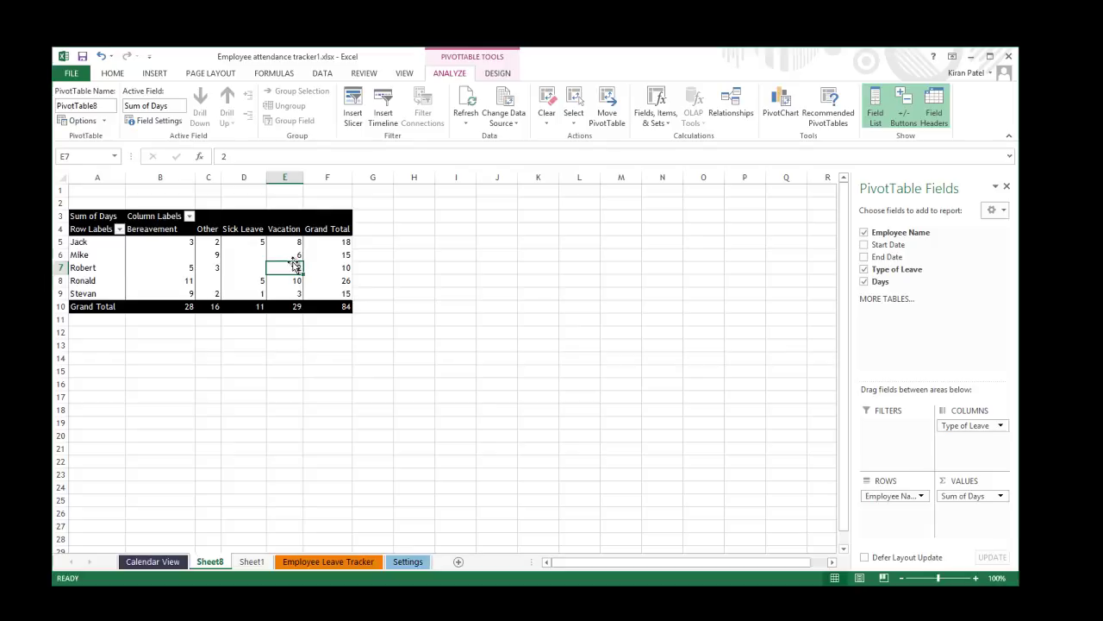
{"action": "left_click", "coordinate": [293, 255]}
{"action": "left_click", "coordinate": [298, 244]}
{"action": "left_click", "coordinate": [299, 268]}
{"action": "left_click", "coordinate": [297, 282]}
{"action": "left_click", "coordinate": [300, 294]}
{"action": "left_click", "coordinate": [334, 291]}
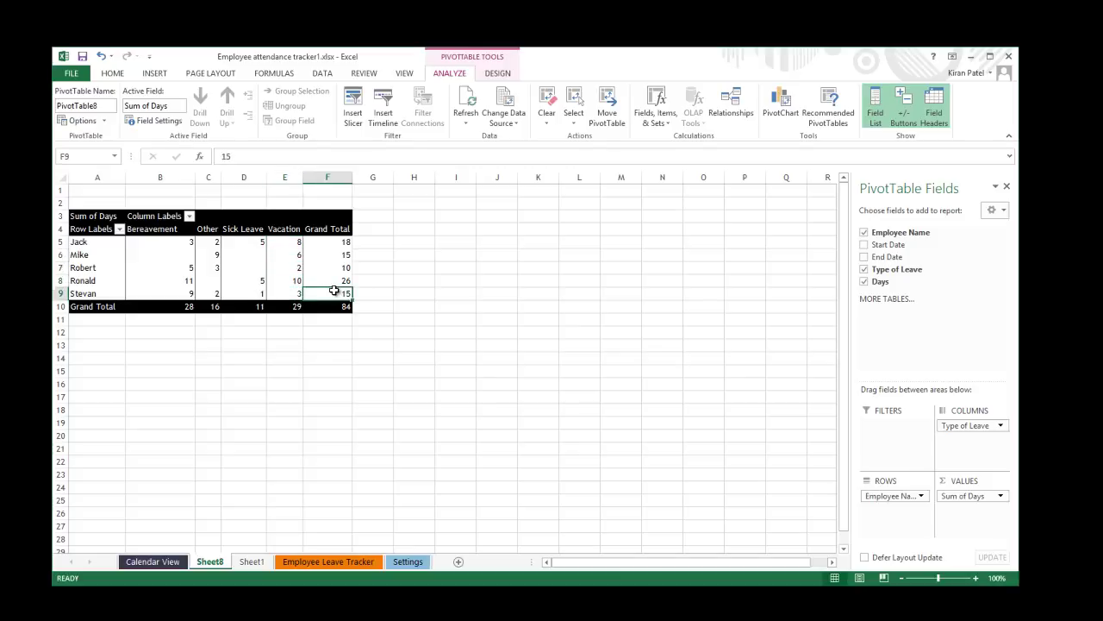
{"action": "left_click", "coordinate": [335, 281]}
{"action": "left_click", "coordinate": [336, 269]}
{"action": "left_click", "coordinate": [335, 254]}
{"action": "left_click", "coordinate": [337, 241]}
{"action": "left_click", "coordinate": [289, 243]}
{"action": "left_click", "coordinate": [292, 255]}
{"action": "left_click", "coordinate": [295, 268]}
{"action": "left_click", "coordinate": [298, 284]}
{"action": "left_click", "coordinate": [293, 293]}
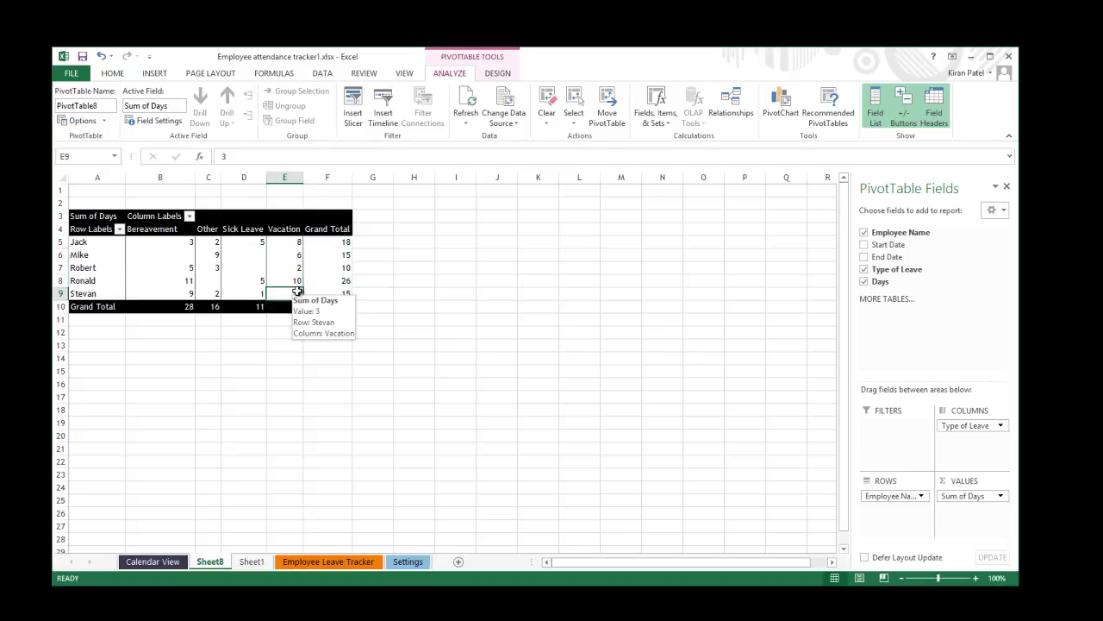
{"action": "left_click", "coordinate": [258, 293]}
{"action": "left_click", "coordinate": [258, 281]}
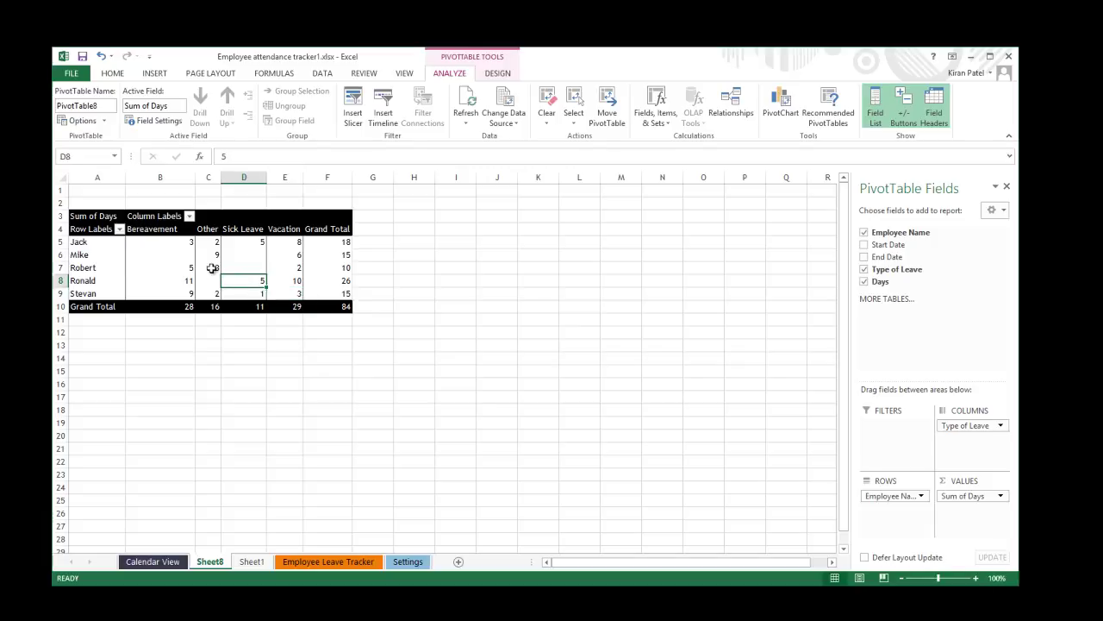
{"action": "left_click", "coordinate": [212, 269]}
{"action": "left_click", "coordinate": [213, 256]}
{"action": "left_click", "coordinate": [216, 243]}
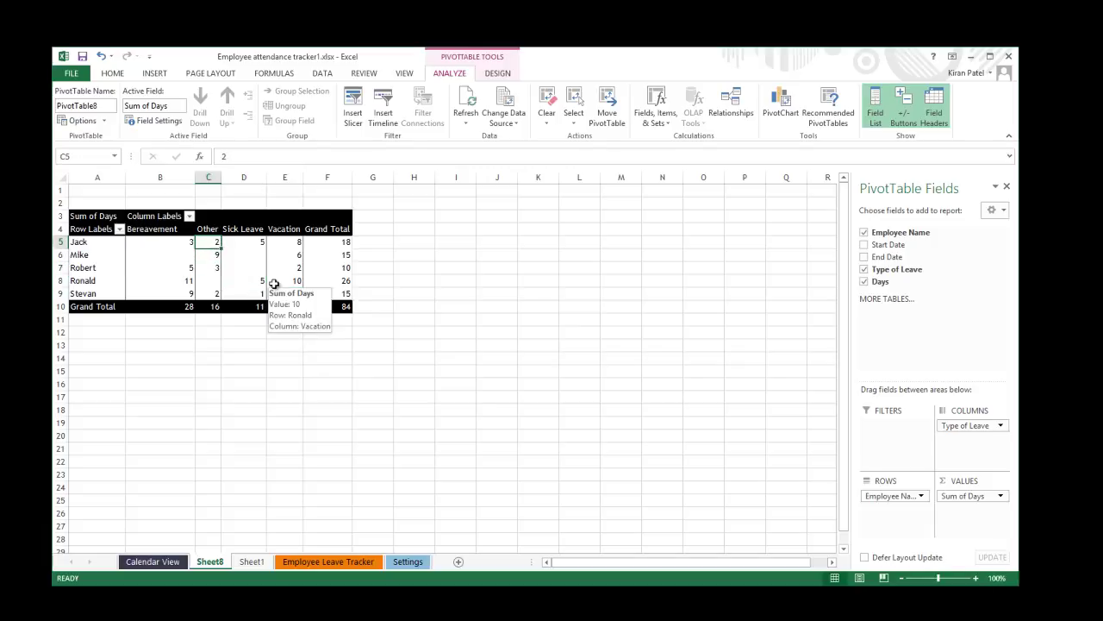
{"action": "left_click", "coordinate": [235, 258]}
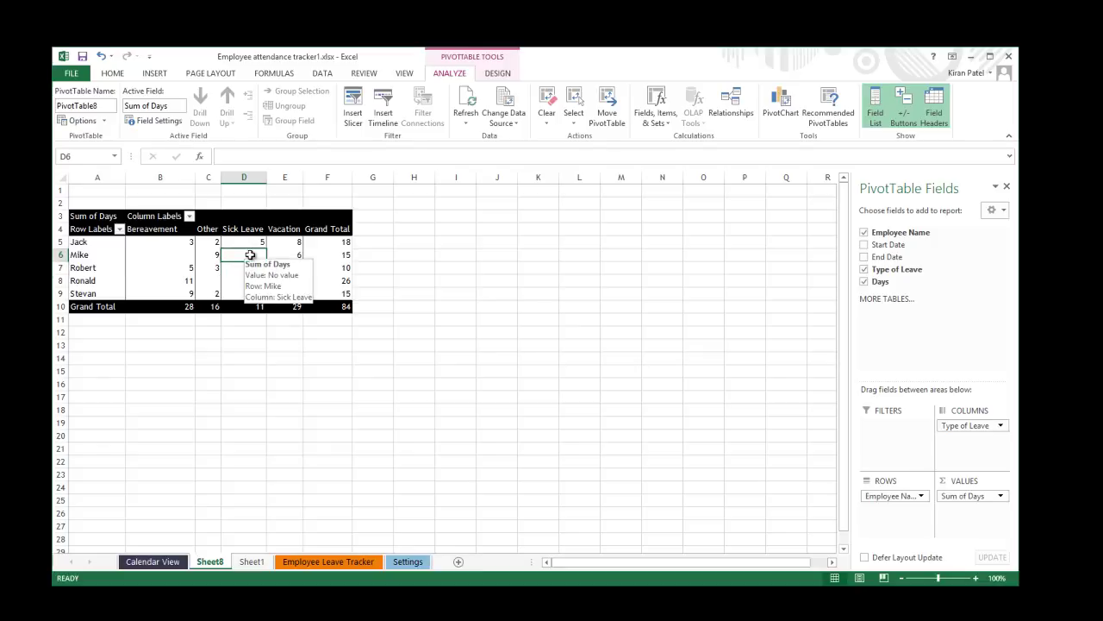
{"action": "left_click", "coordinate": [286, 253]}
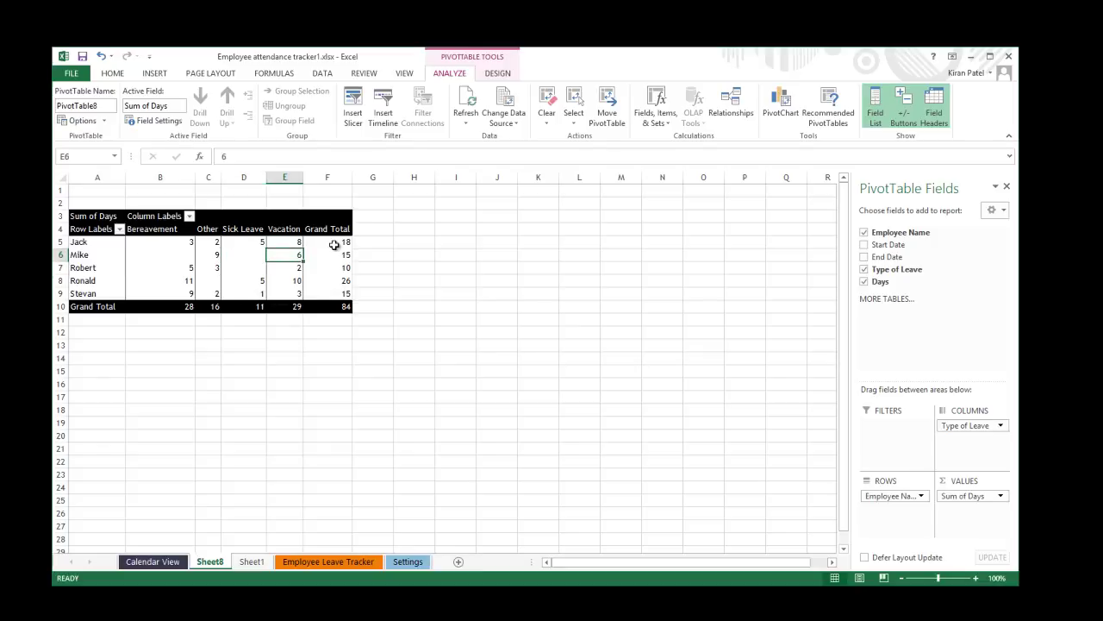
{"action": "left_click", "coordinate": [327, 266]}
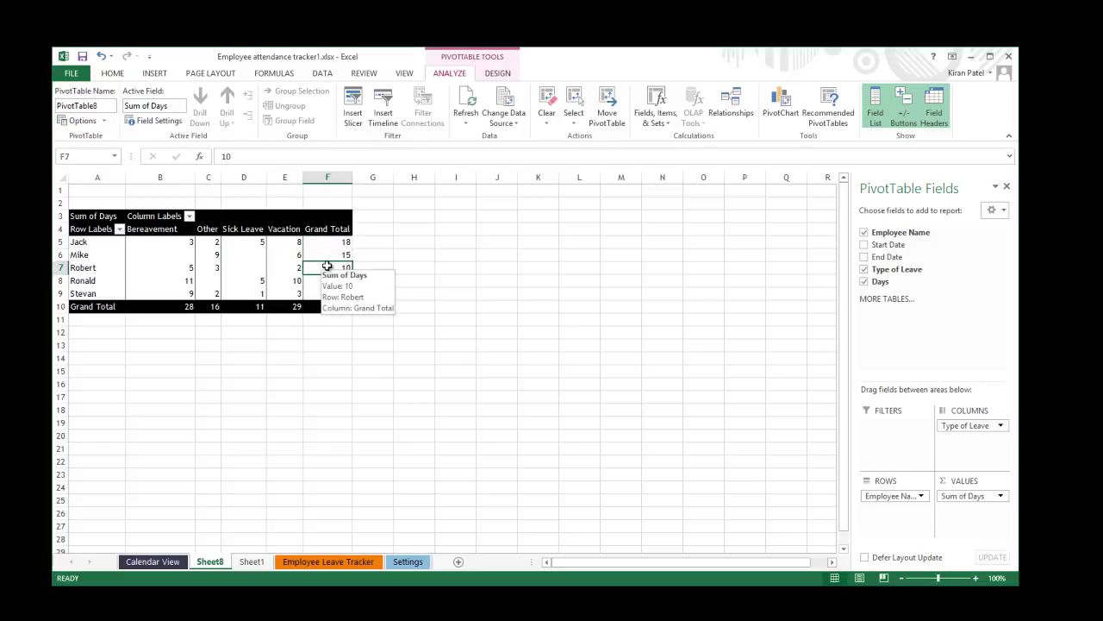
{"action": "left_click", "coordinate": [285, 266]}
{"action": "left_click", "coordinate": [286, 256]}
{"action": "left_click", "coordinate": [252, 267]}
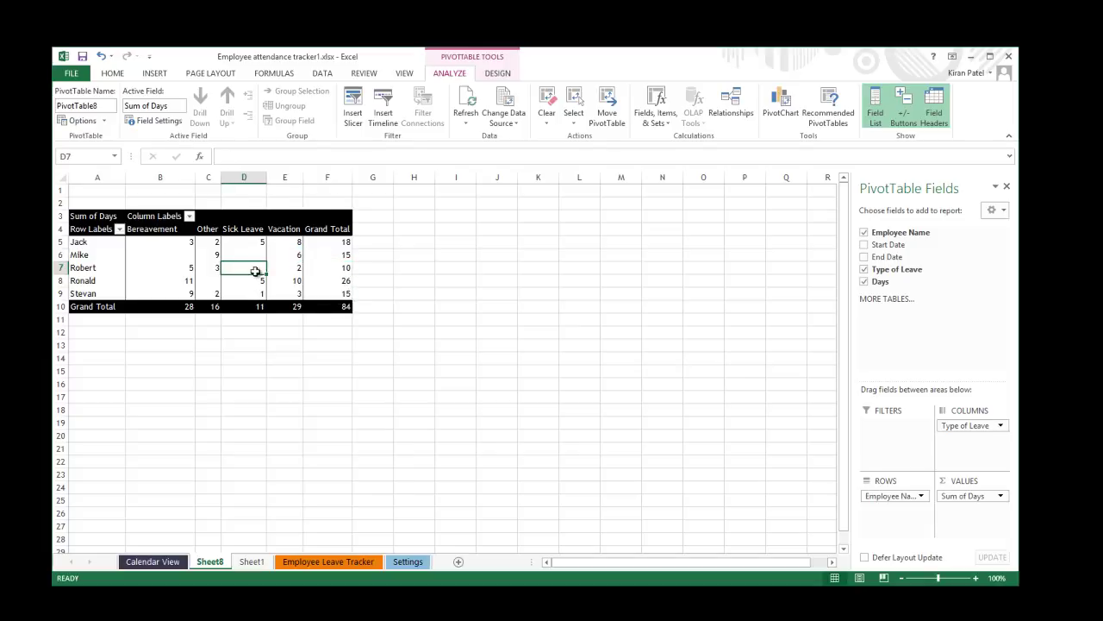